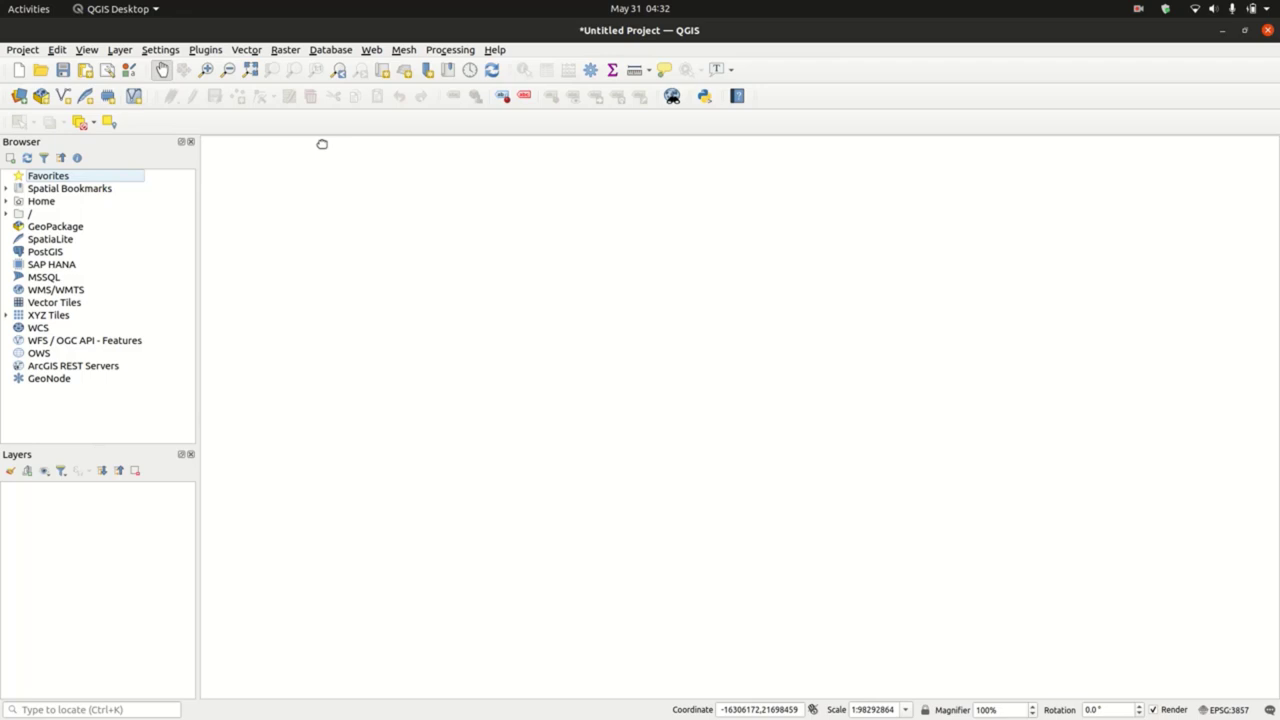
Open the plugin manager, search for 'qms', and select QuickMapServices.
left_click(203, 50)
left_click(237, 66)
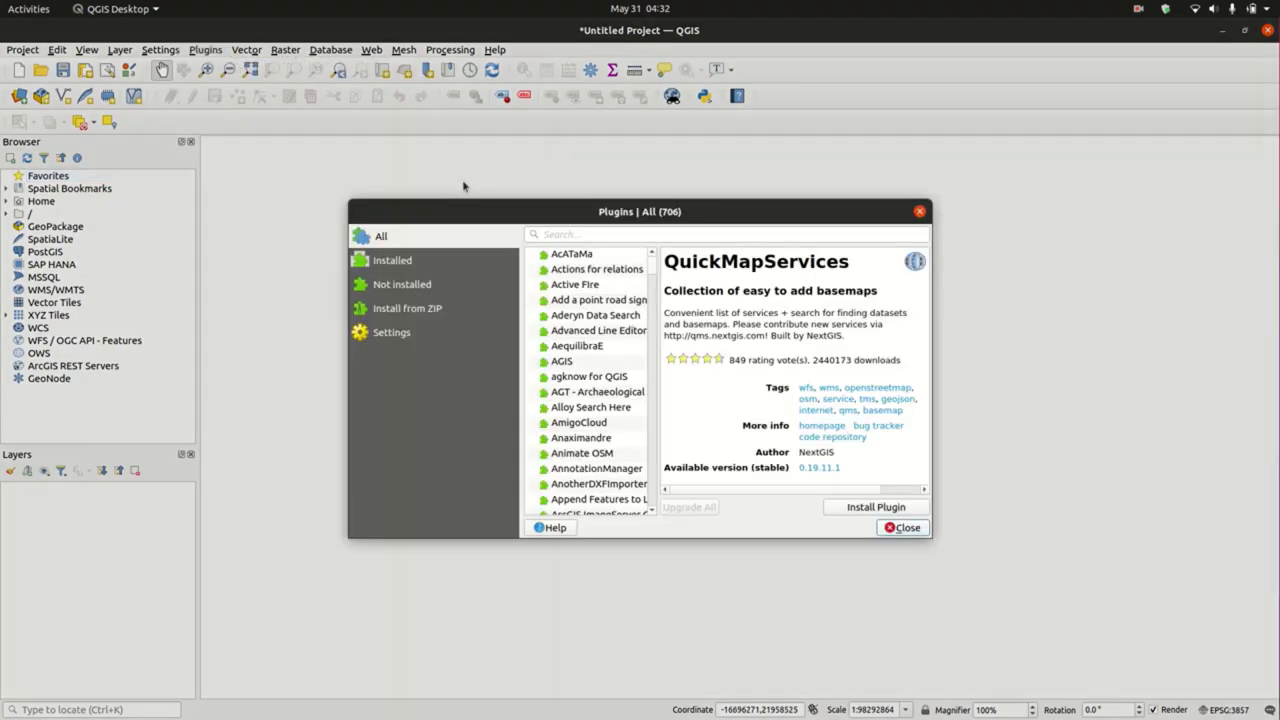
left_click(559, 232)
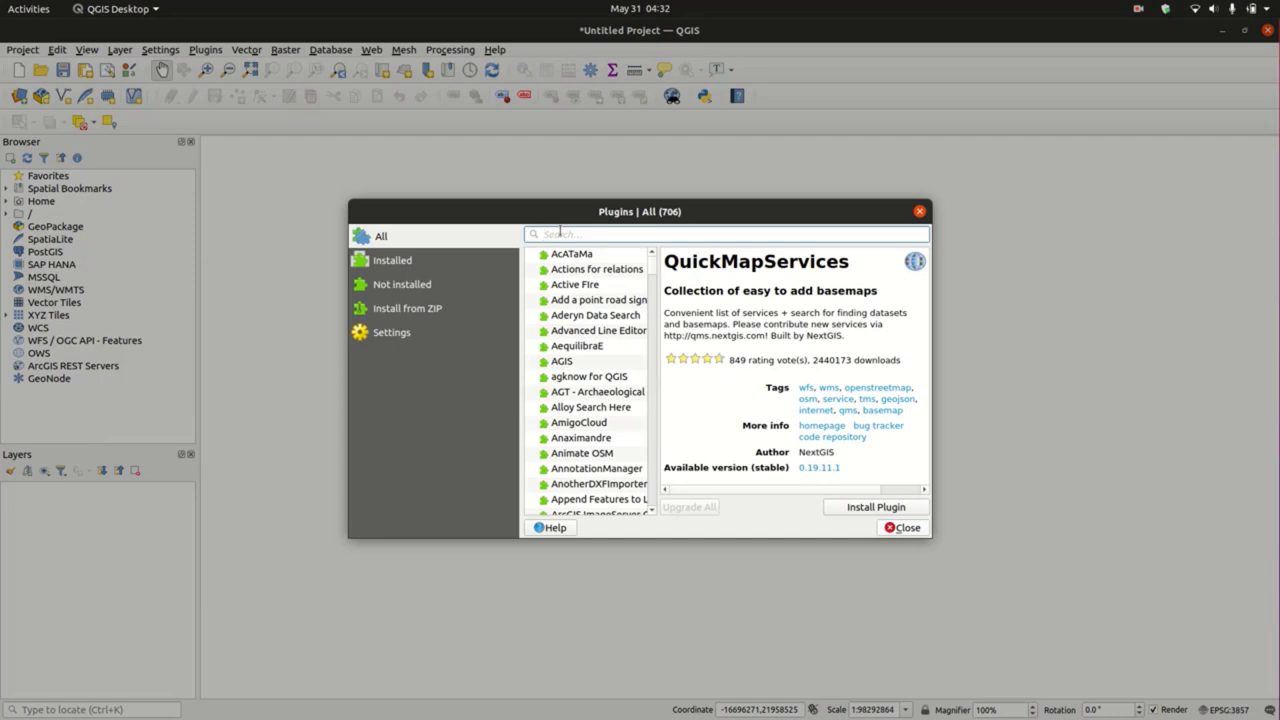
type("qms")
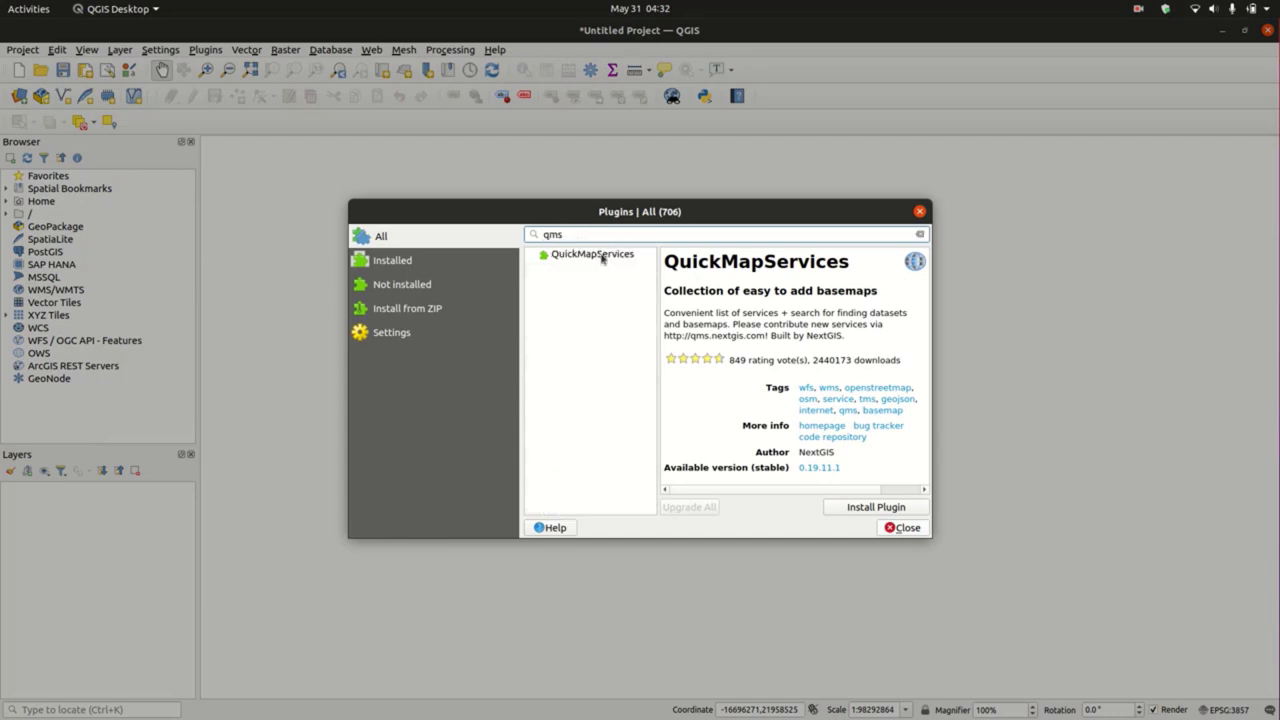
left_click(600, 256)
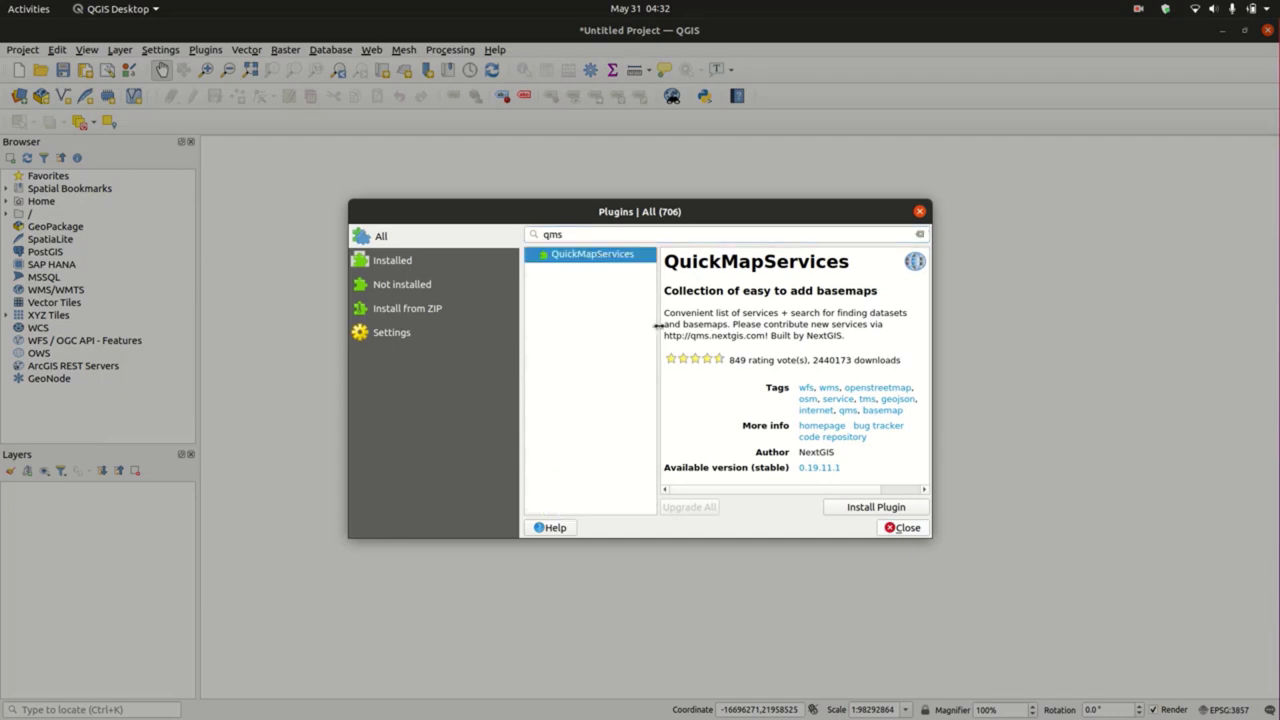
Enlarge the plugin manager and review QuickMapServices 0.19.11.1 details from NextGIS.
left_click_drag(657, 325, 754, 328)
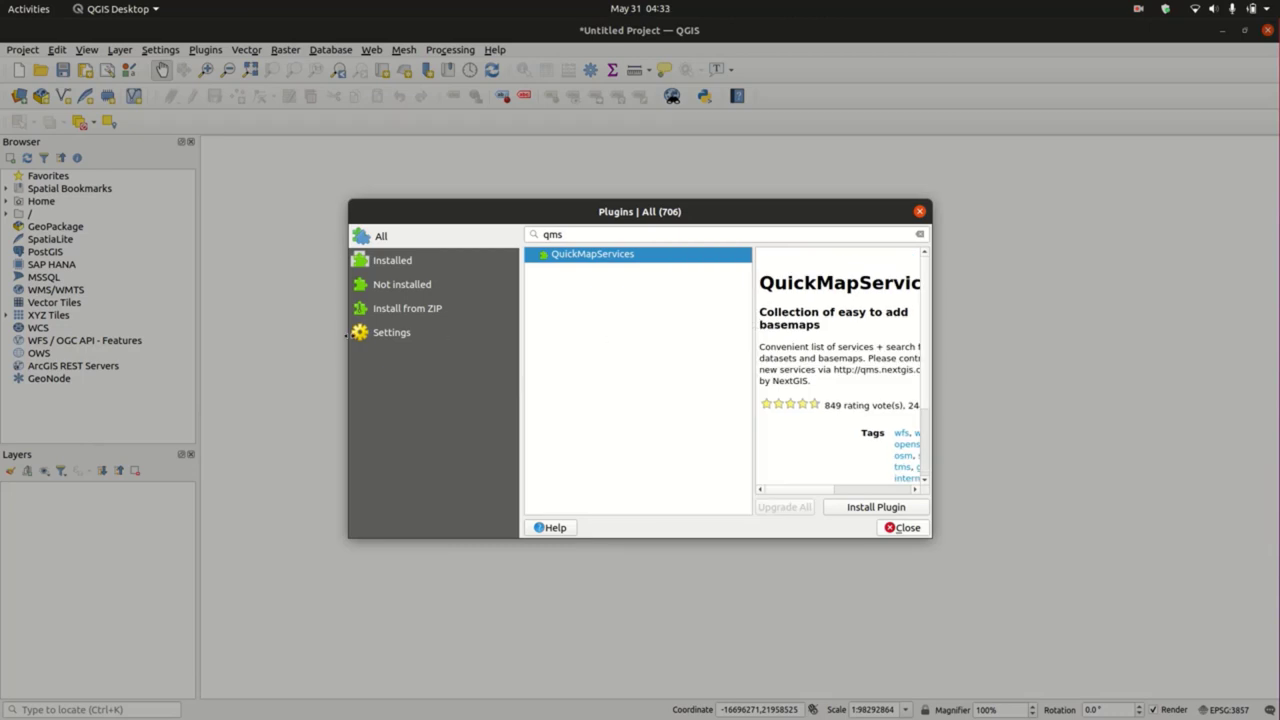
left_click_drag(344, 336, 196, 336)
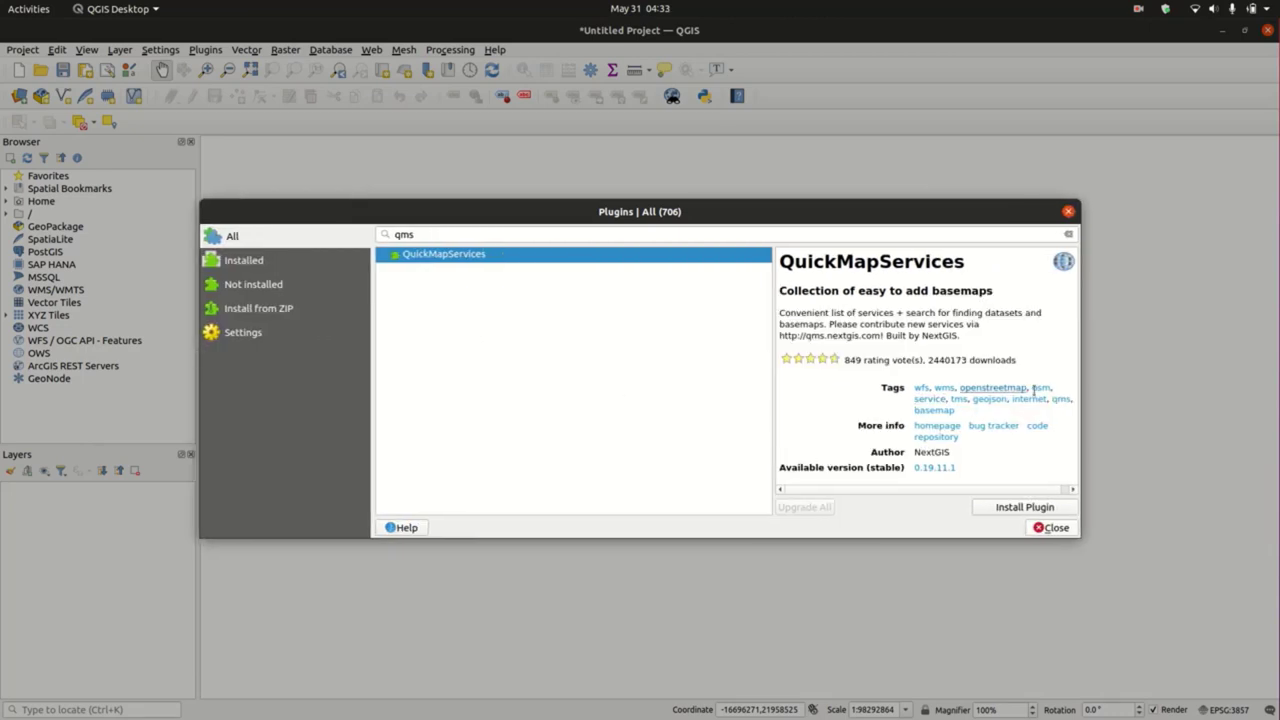
left_click_drag(1080, 385, 1182, 380)
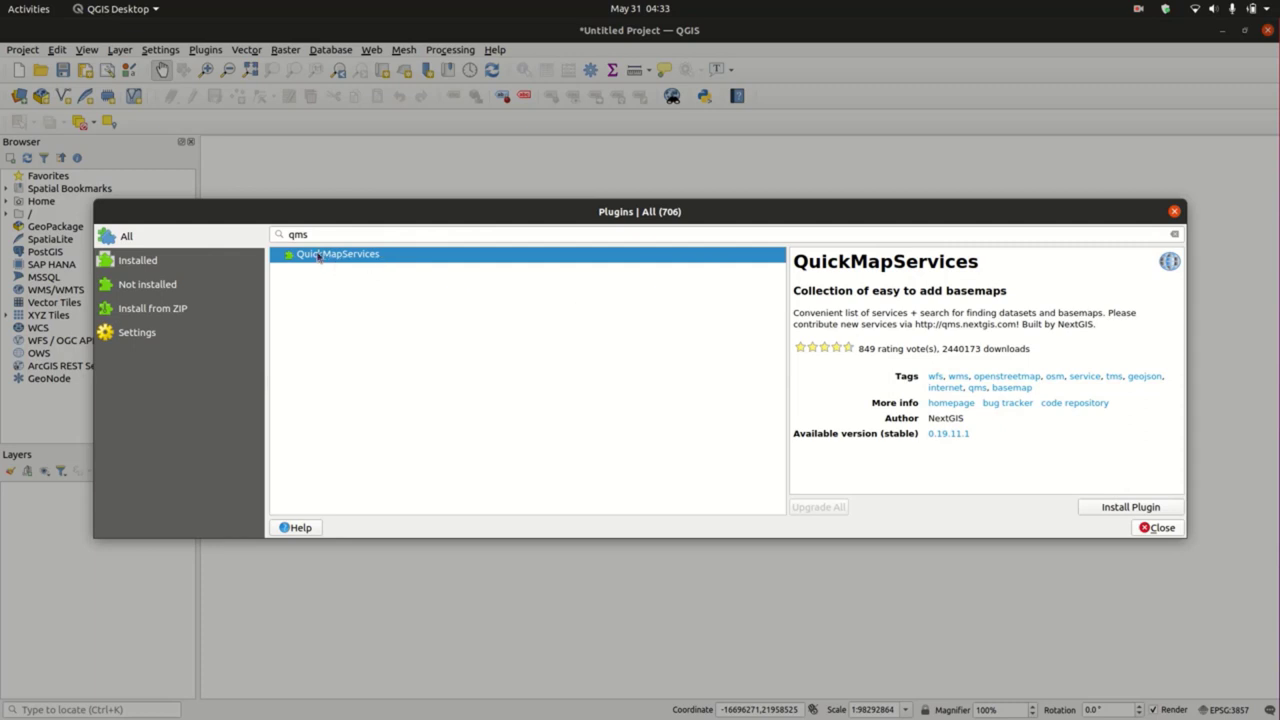
left_click(168, 268)
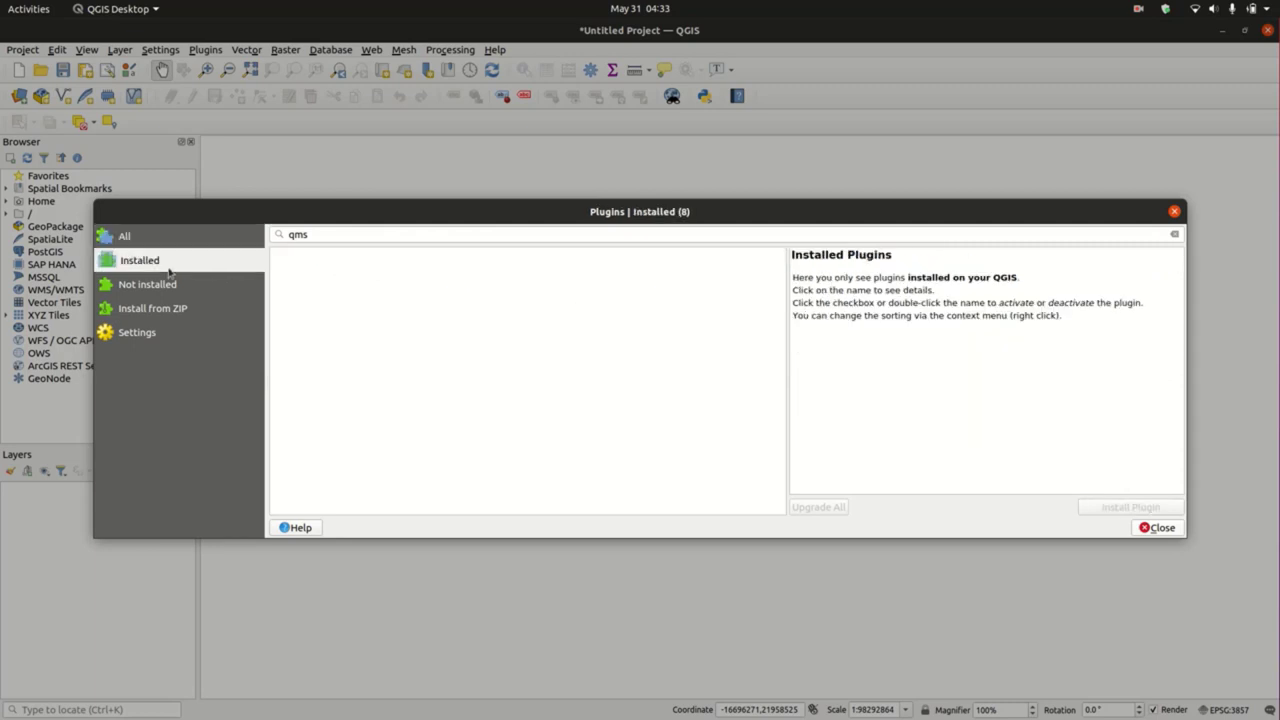
left_click(151, 236)
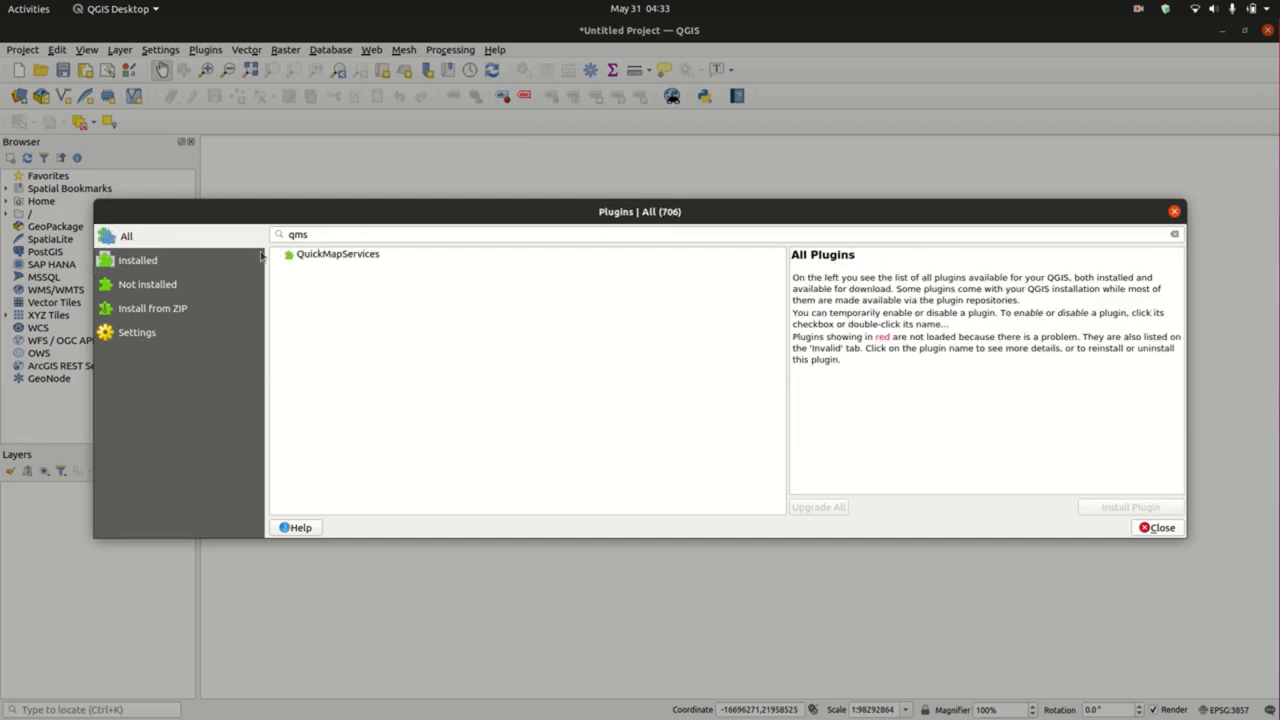
left_click(333, 258)
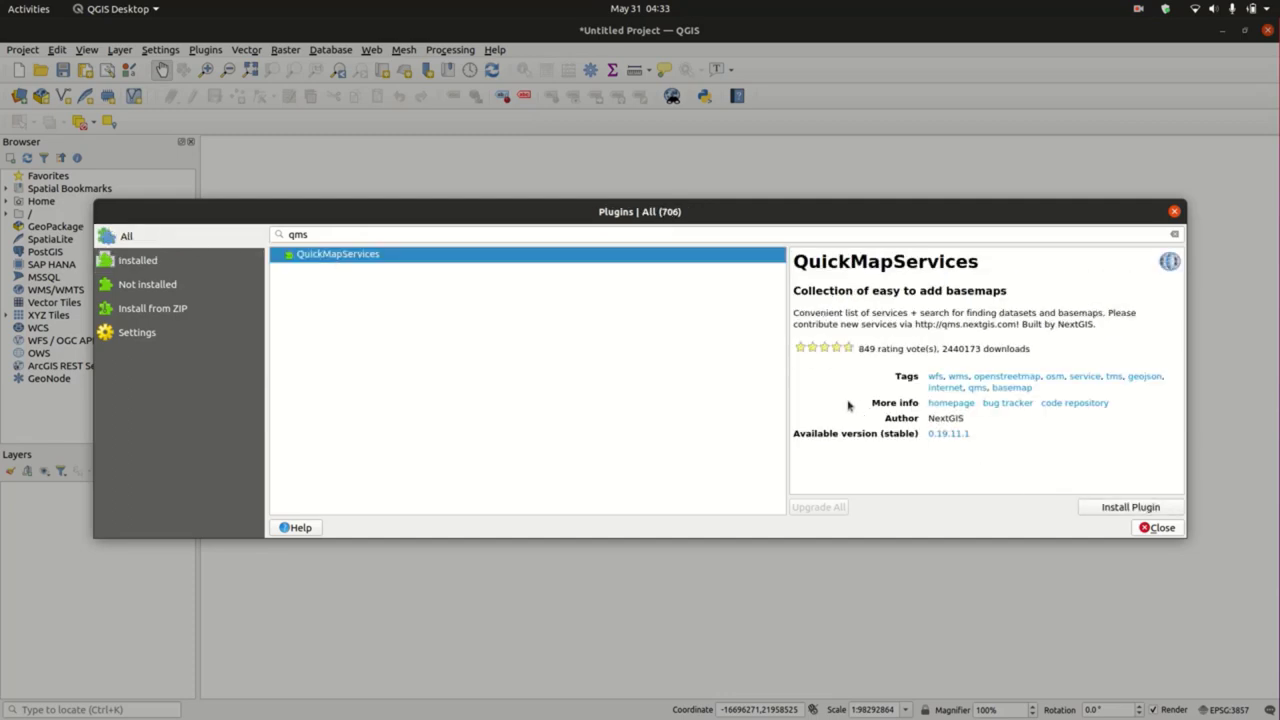
left_click_drag(787, 374, 652, 360)
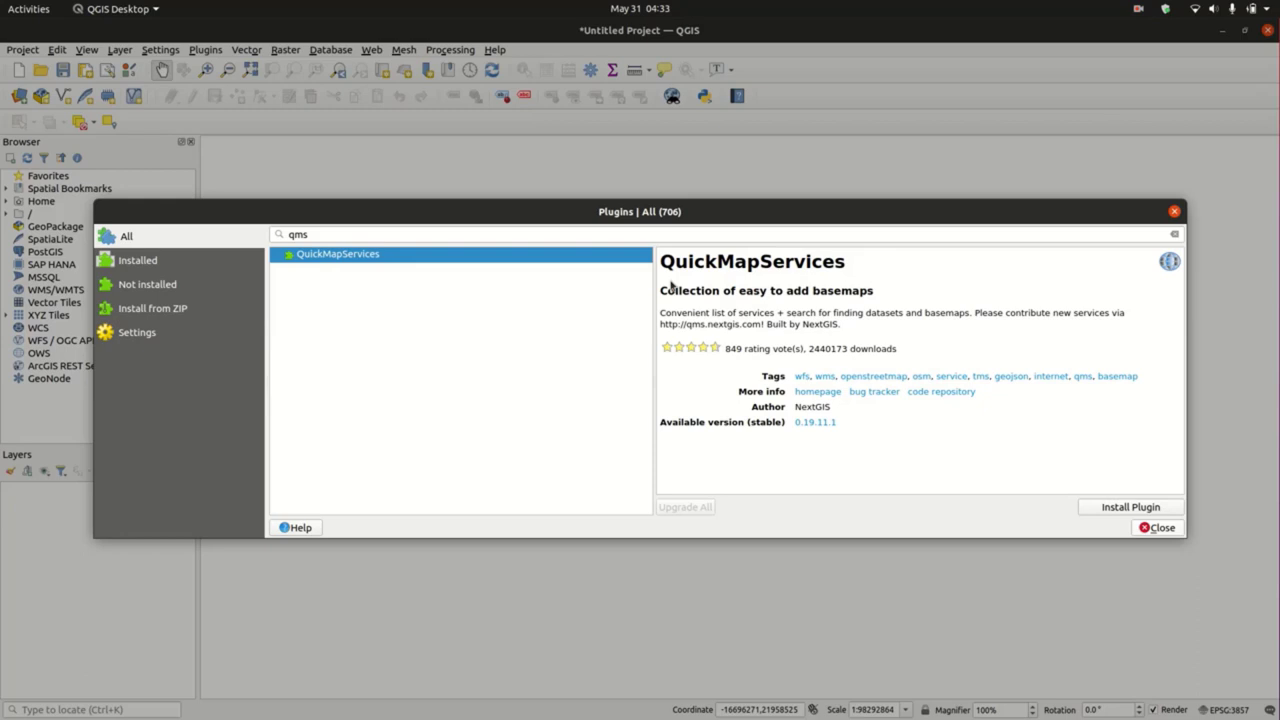
left_click_drag(661, 256, 904, 344)
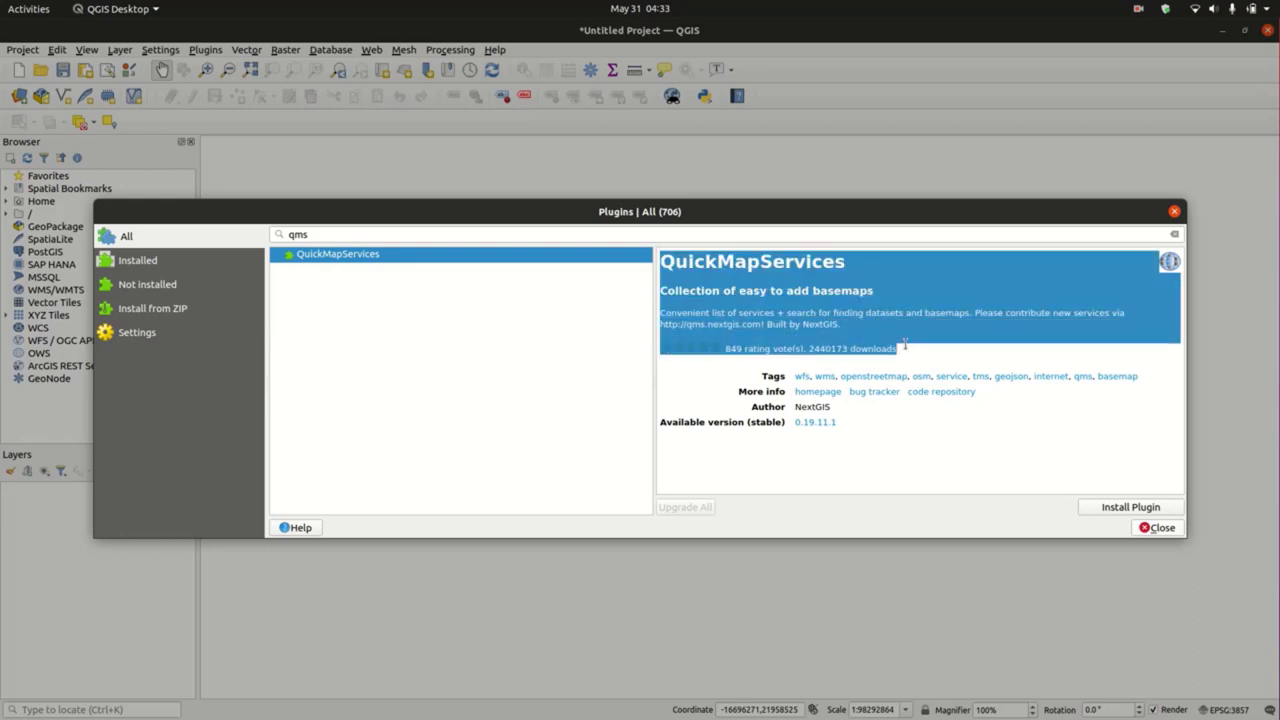
left_click(869, 309)
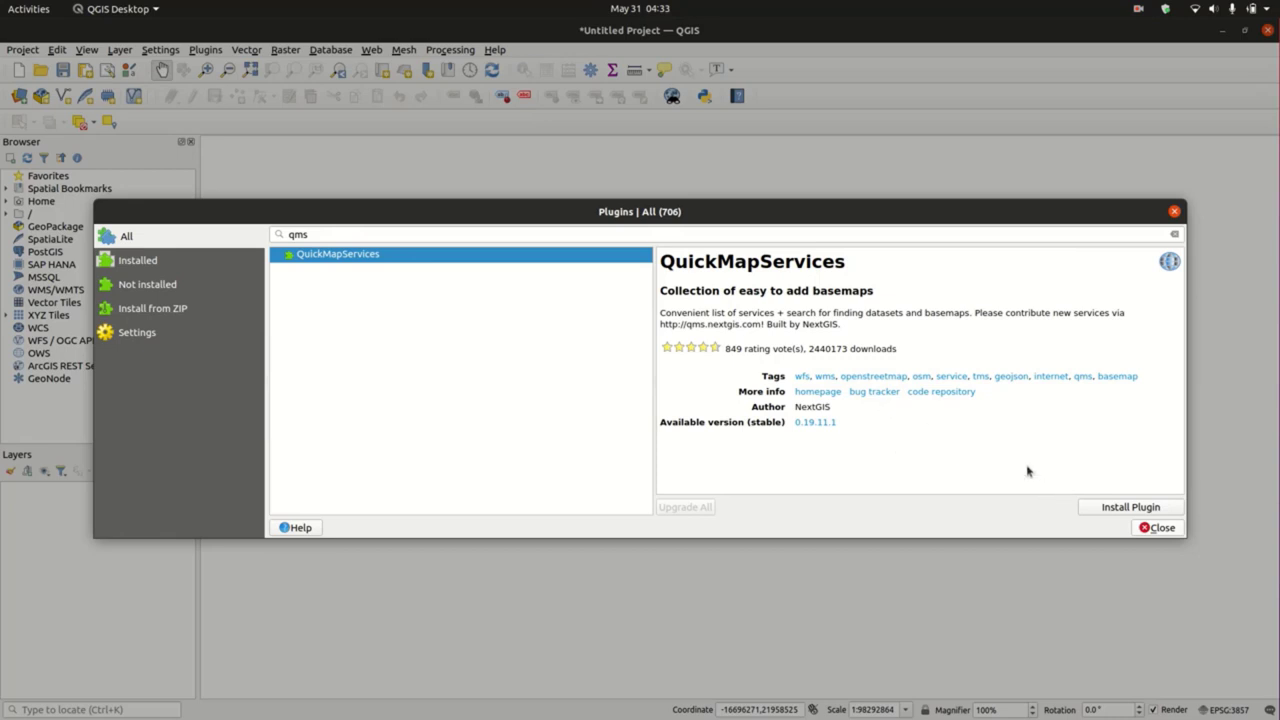
Install QuickMapServices, confirm it under Installed, and close the plugin manager.
left_click(1122, 513)
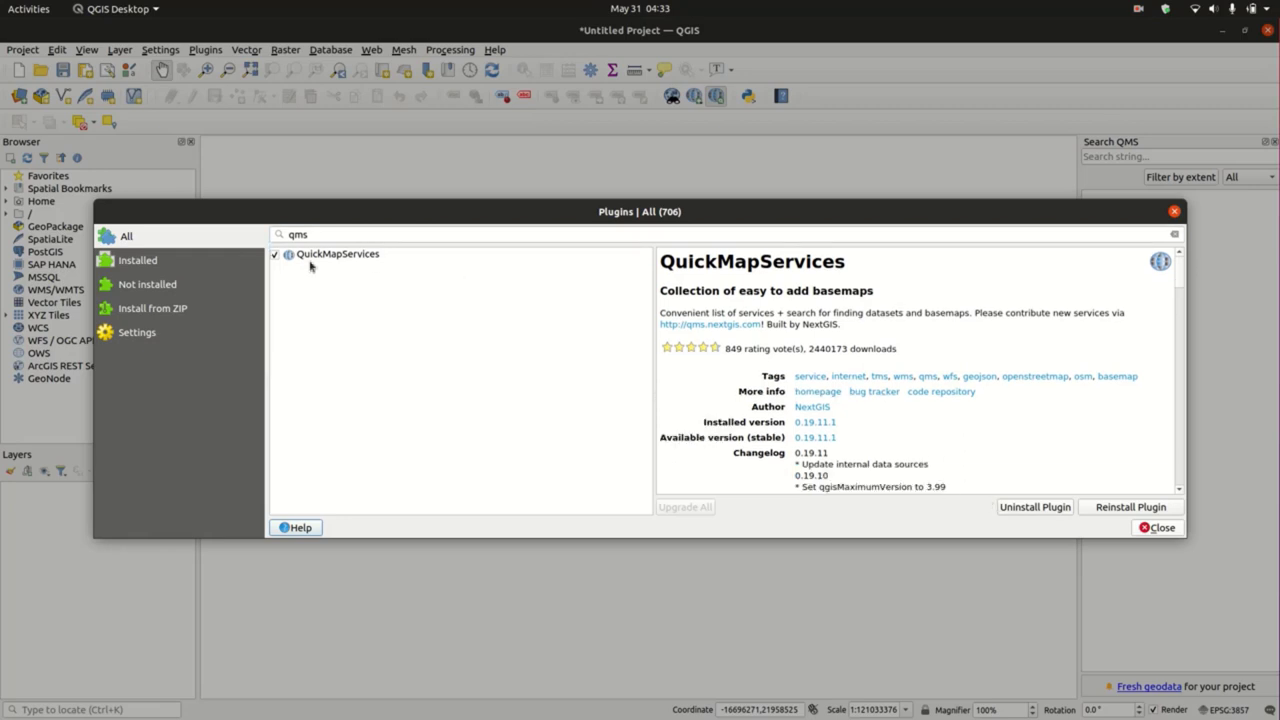
left_click(166, 265)
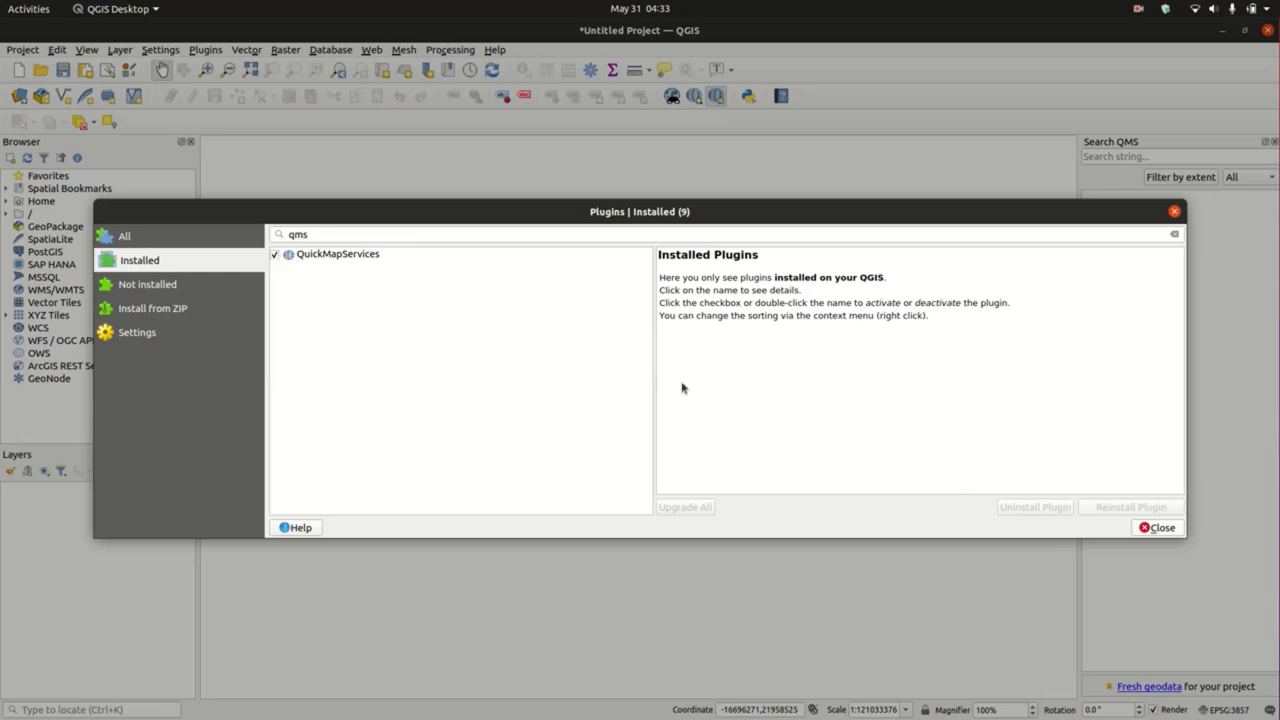
left_click(1159, 529)
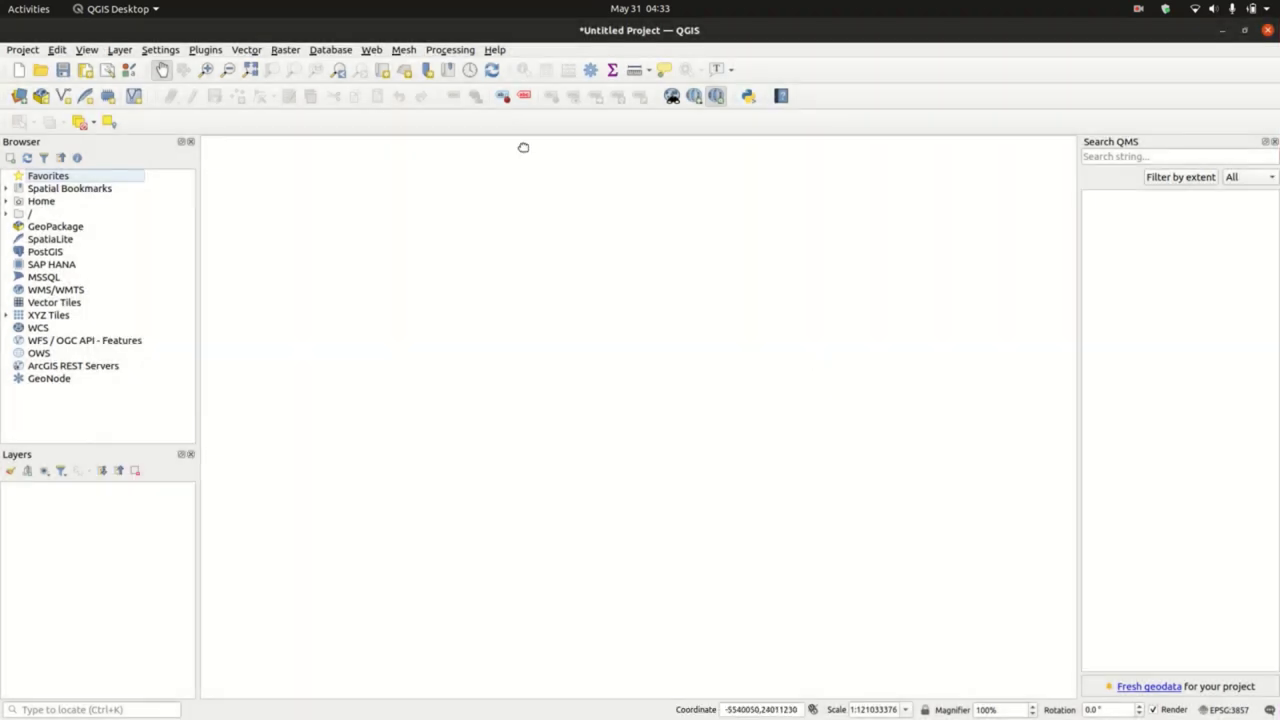
Look through the Web > QuickMapServices basemap list, then dismiss the menus.
left_click(370, 50)
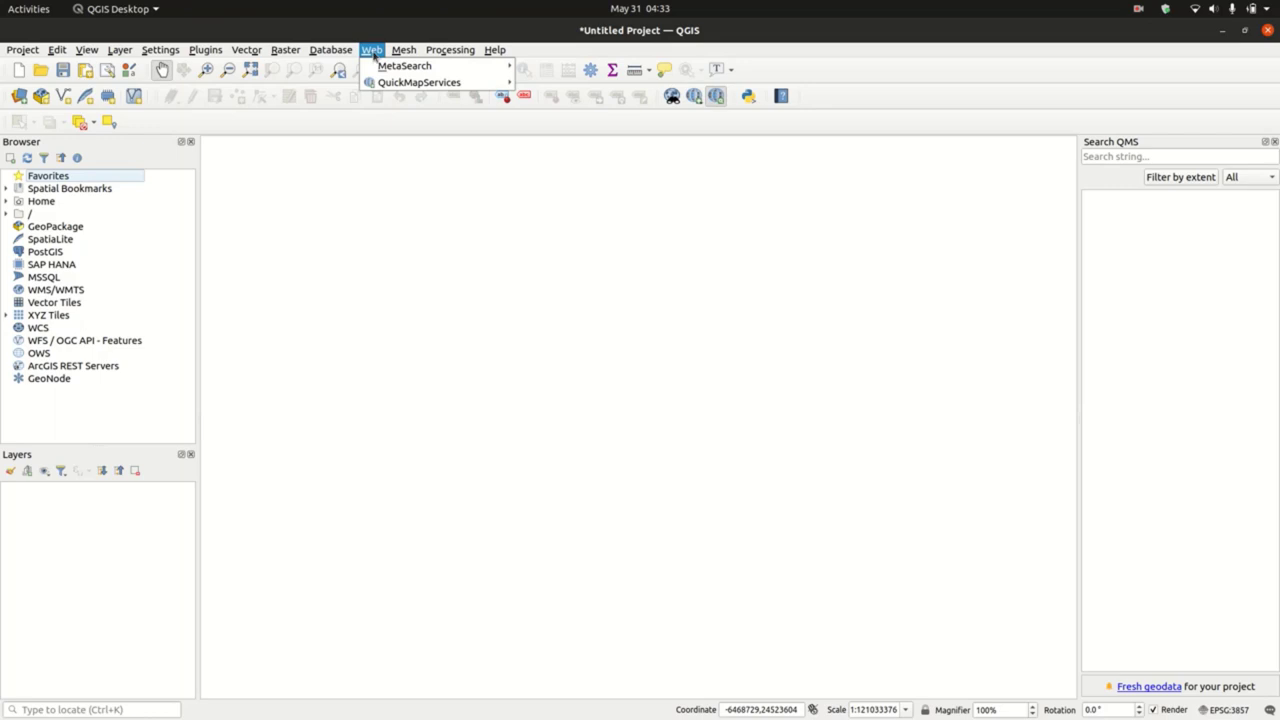
mouse_move(410, 86)
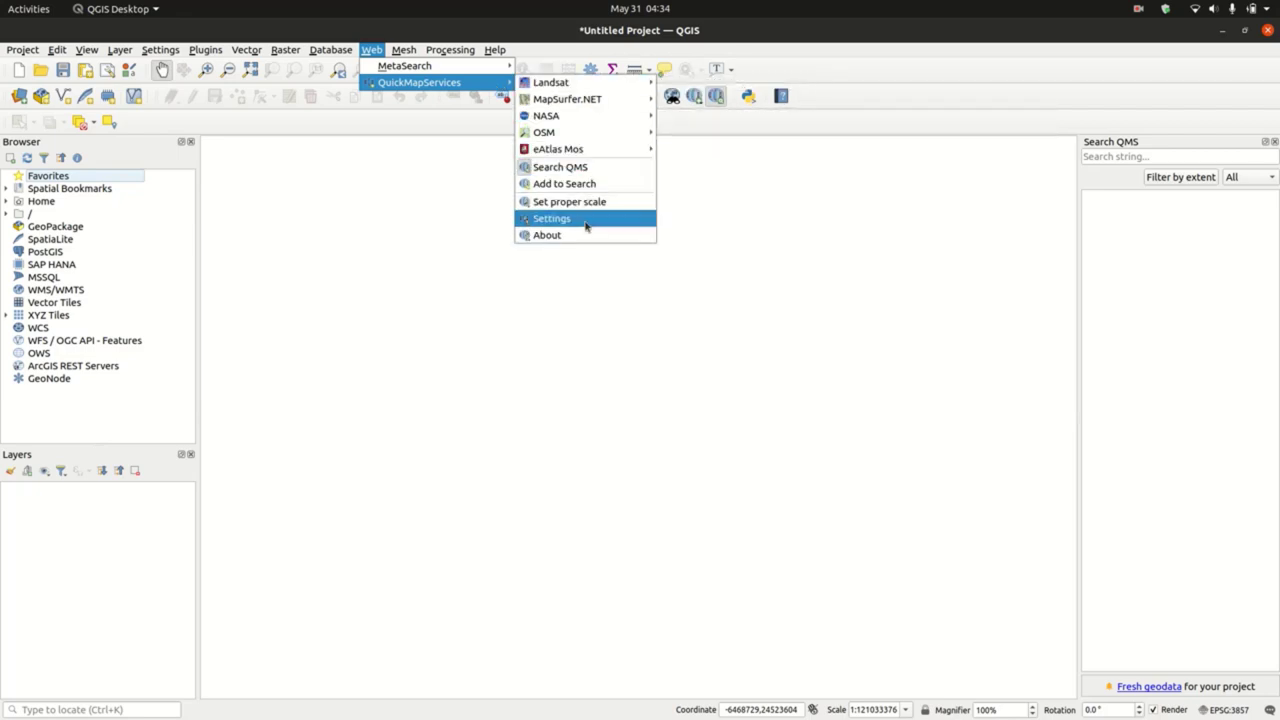
key("Escape")
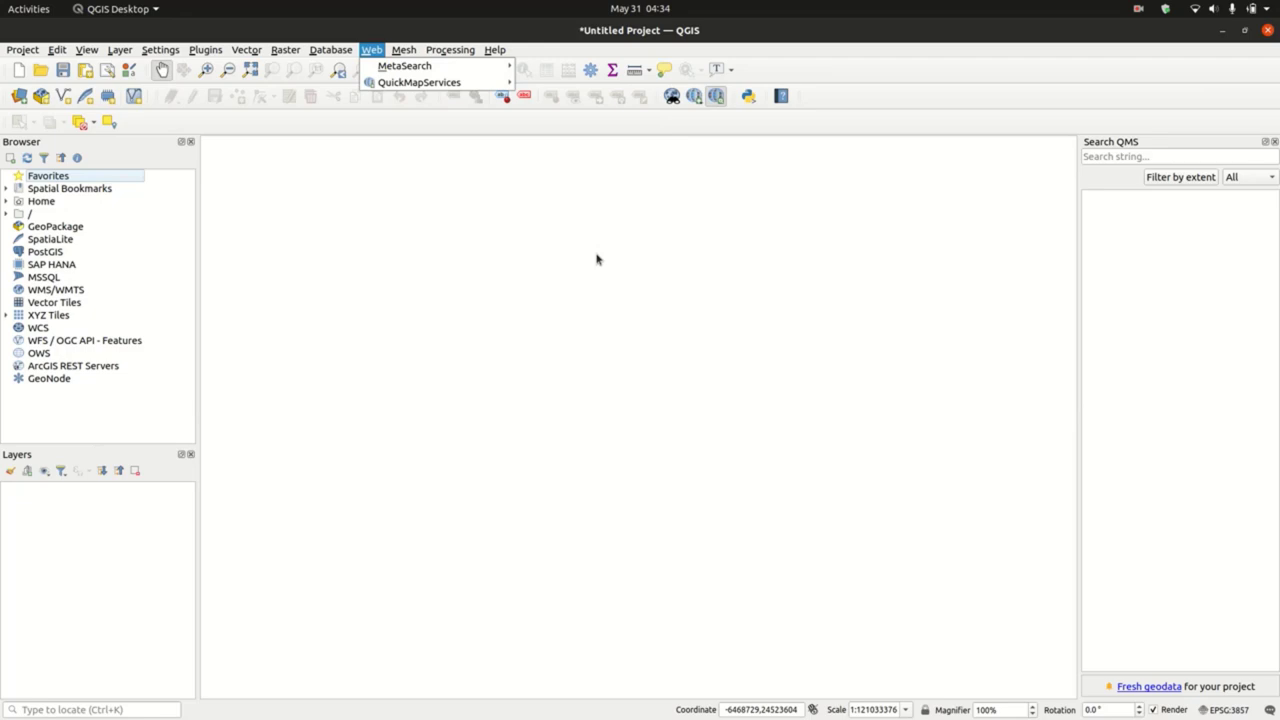
key("Escape")
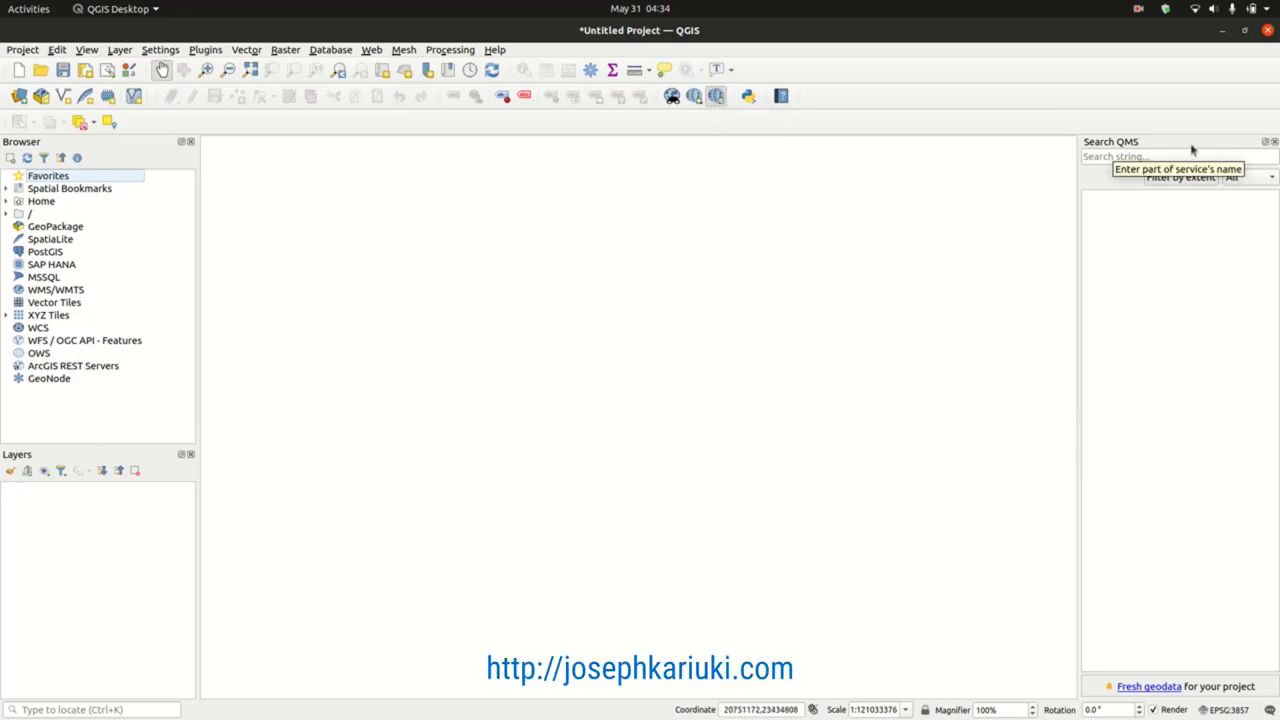
Redock and widen the Search QMS panel, then toggle it off.
left_click_drag(1188, 145, 1268, 251)
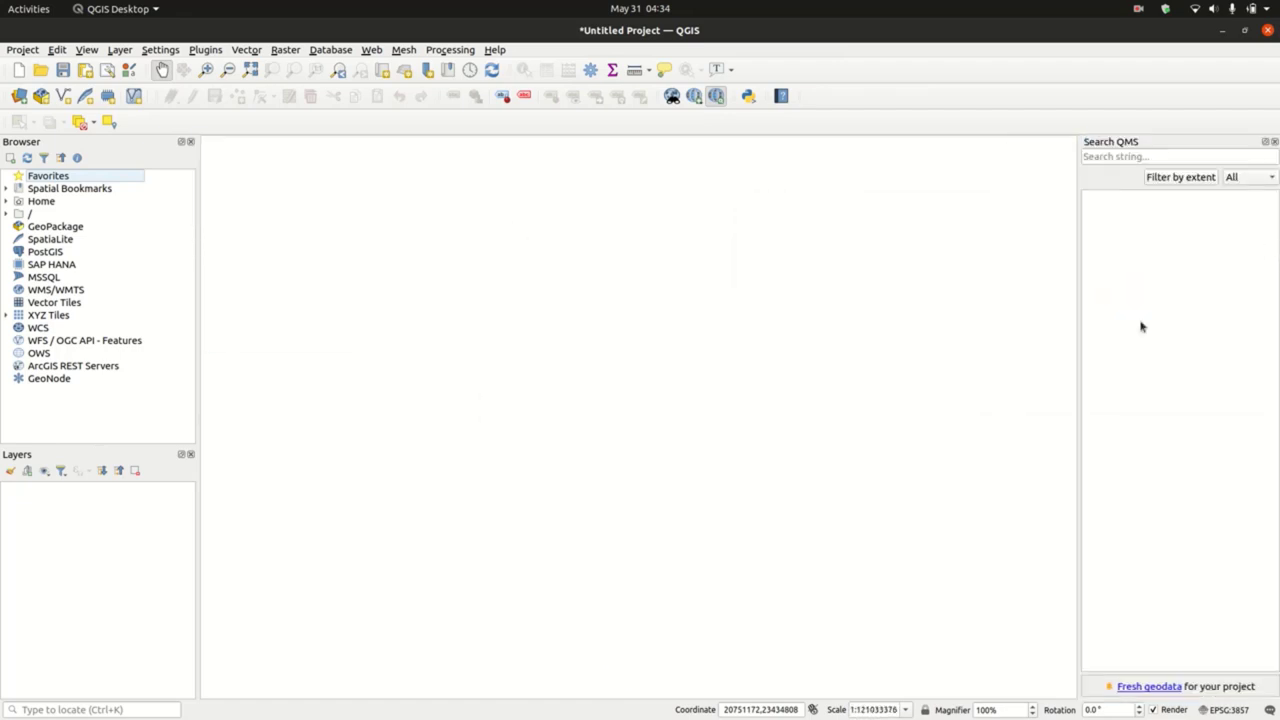
left_click_drag(1077, 417, 1011, 403)
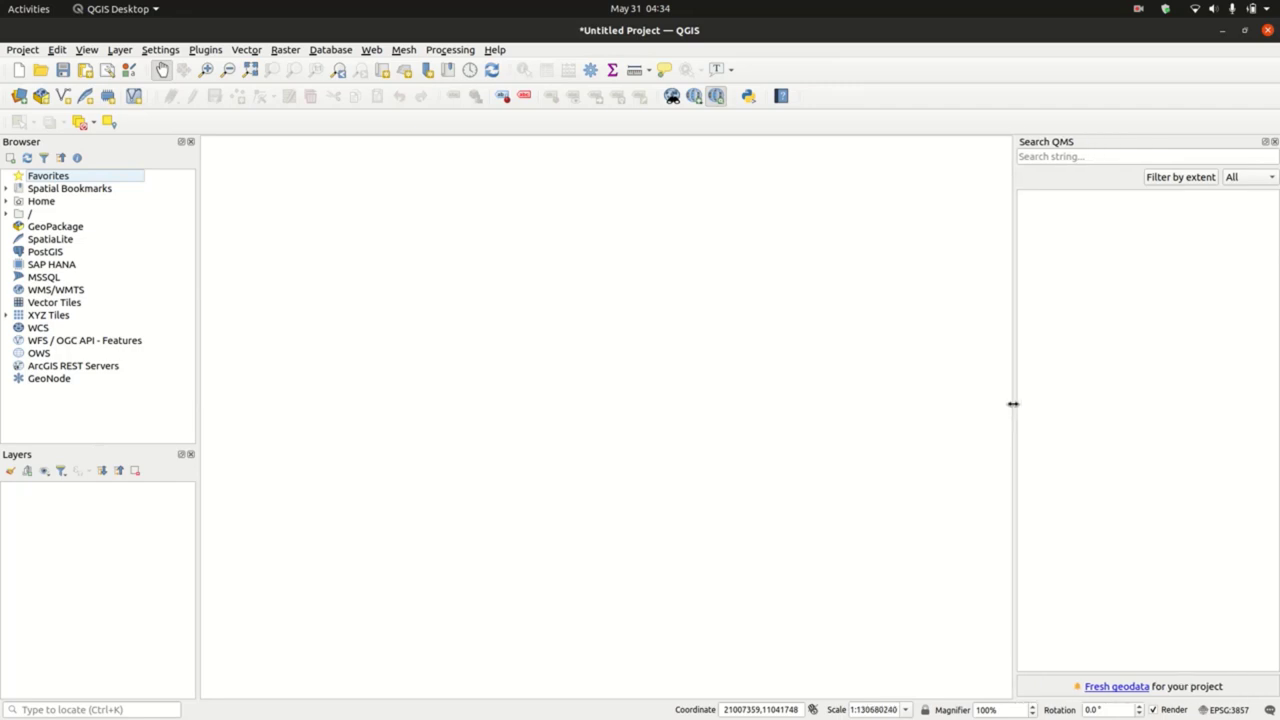
left_click(1274, 143)
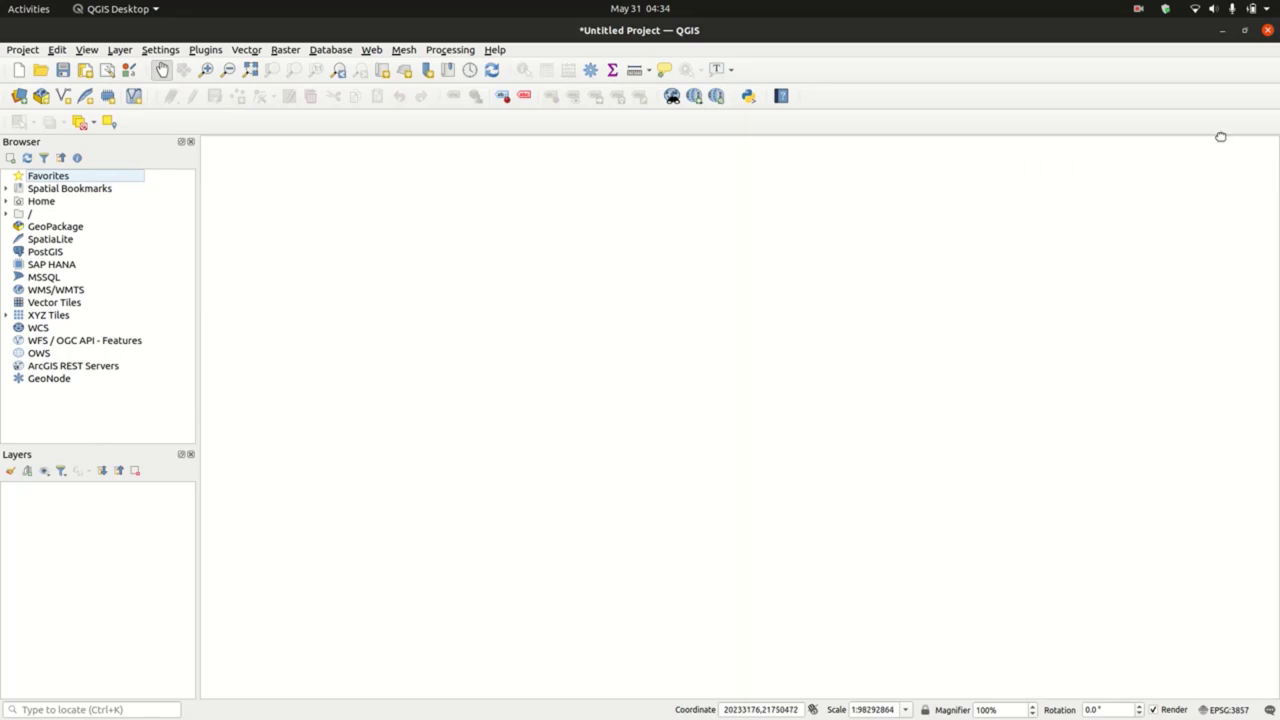
left_click(716, 97)
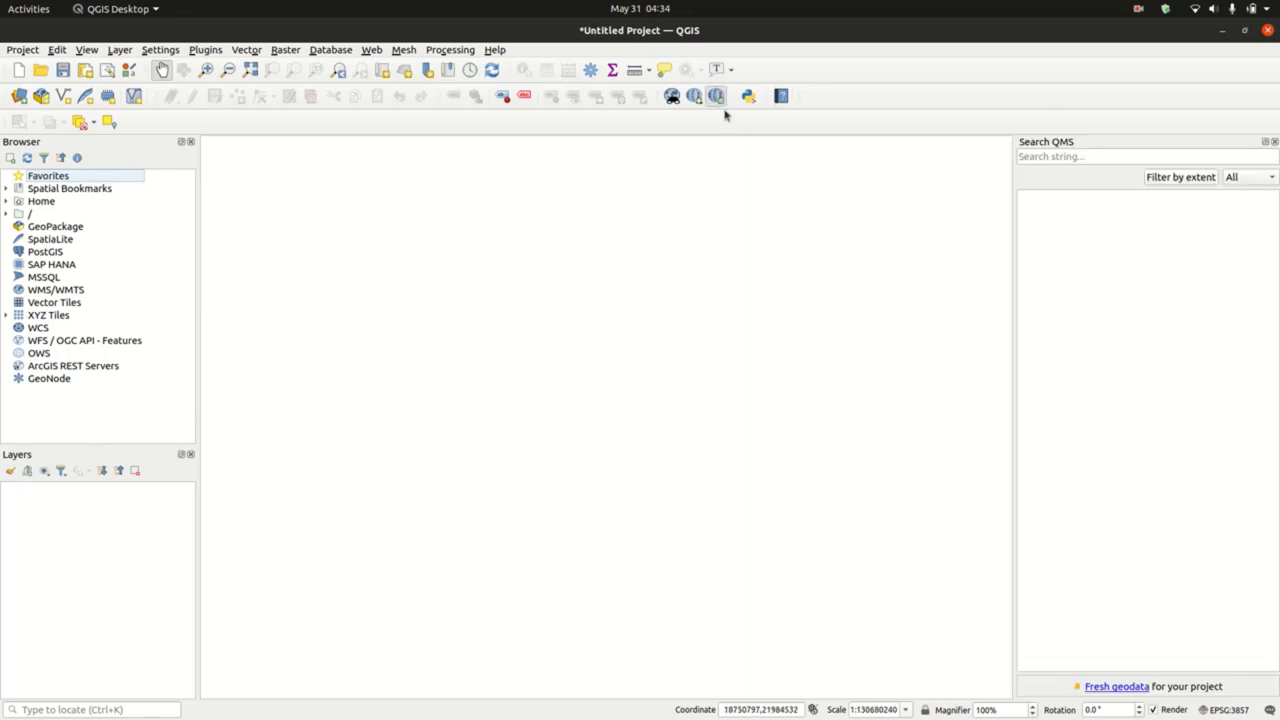
left_click(716, 97)
left_click(716, 97)
left_click(716, 97)
left_click(716, 97)
left_click(716, 97)
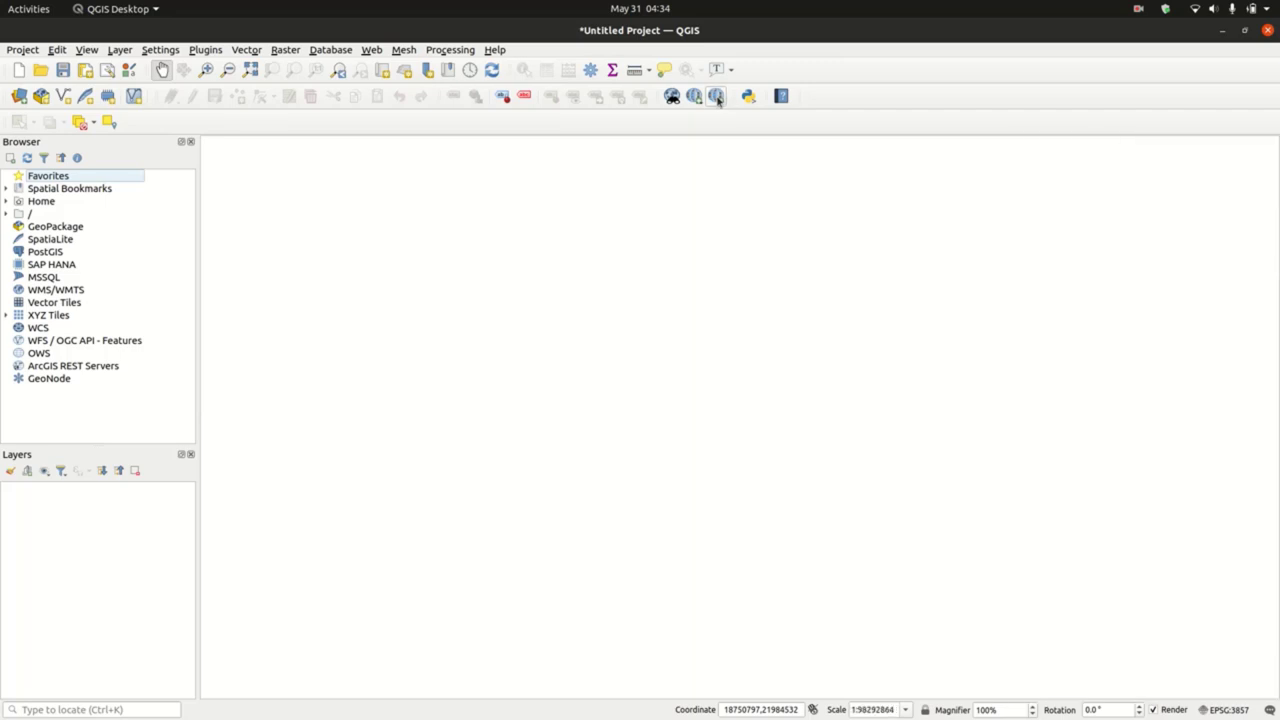
left_click(372, 51)
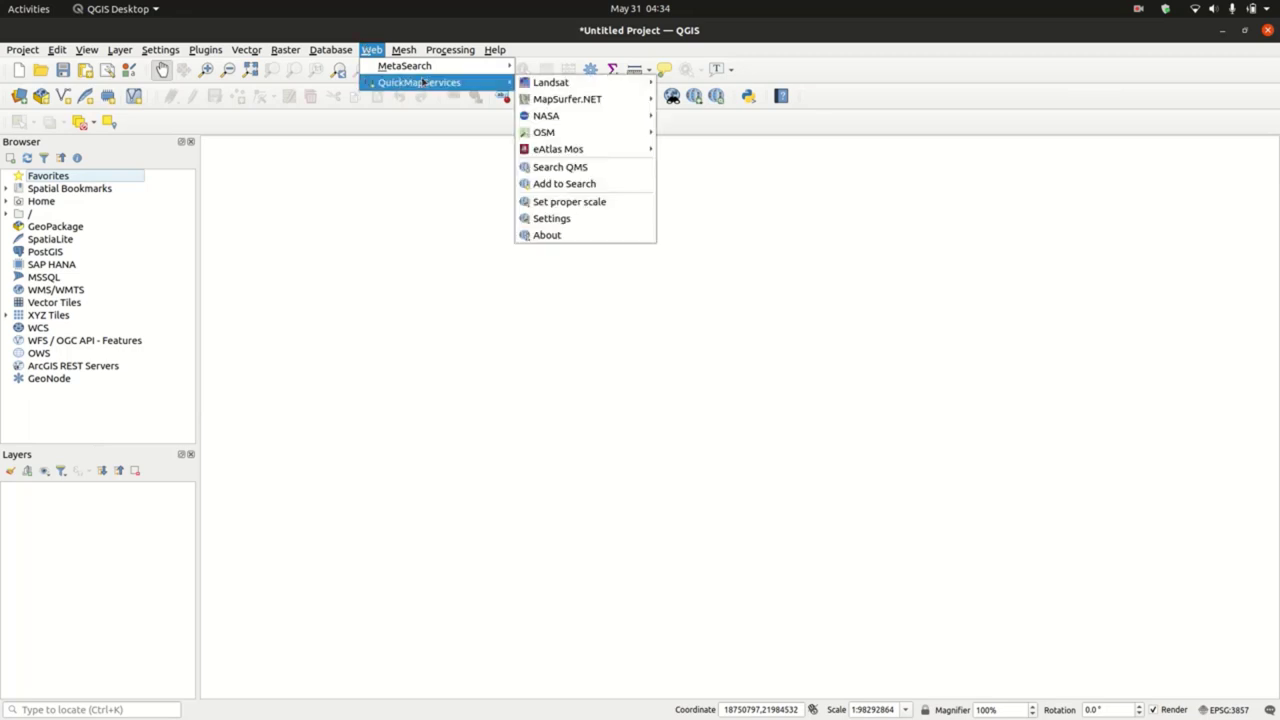
mouse_move(521, 84)
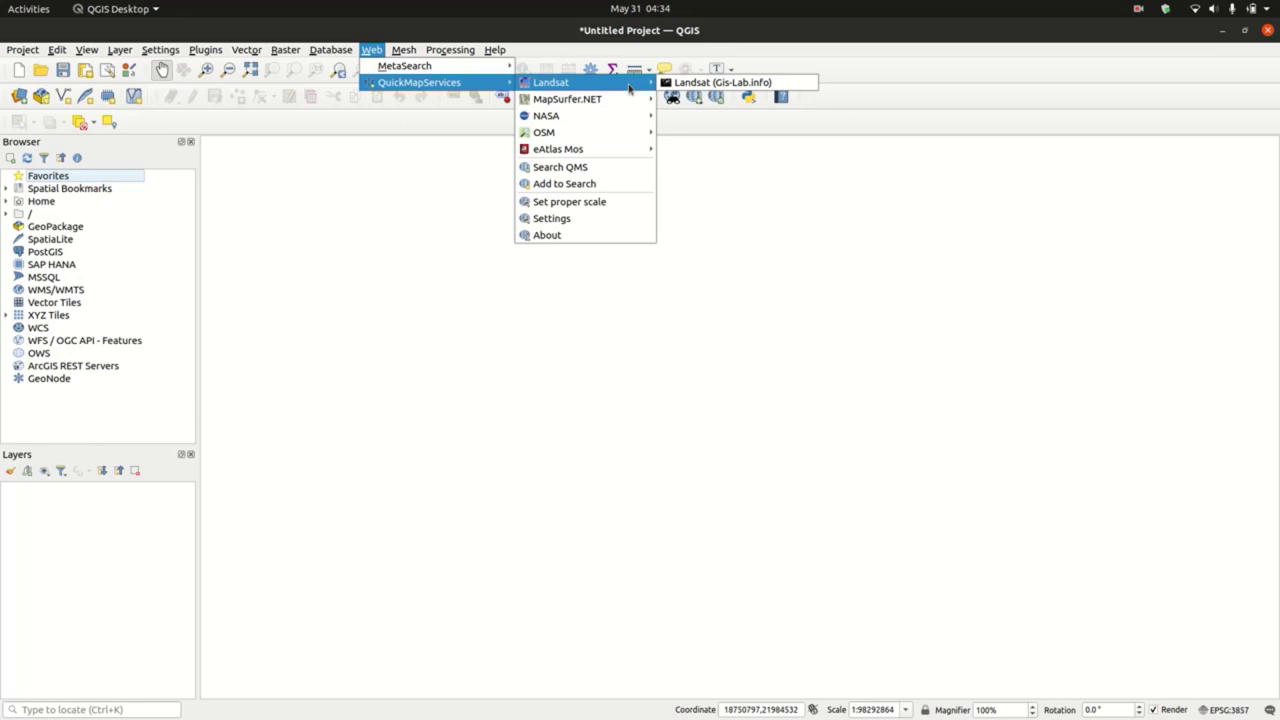
mouse_move(625, 133)
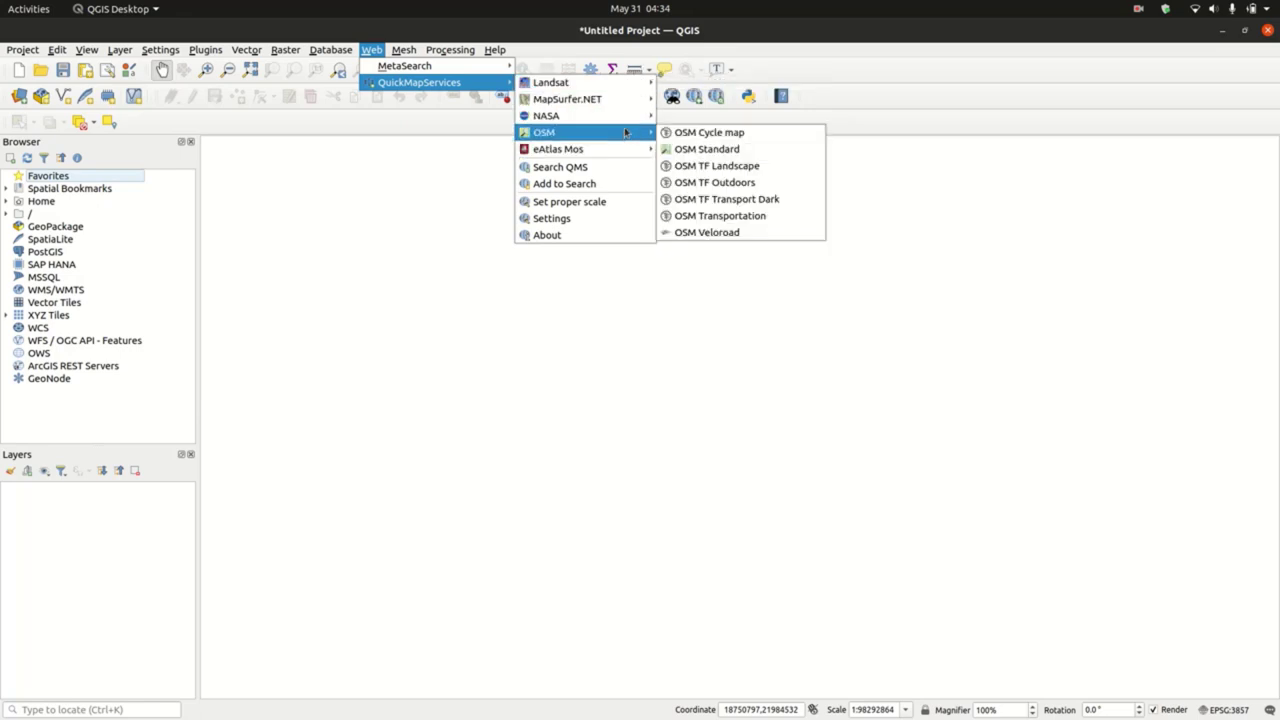
mouse_move(626, 89)
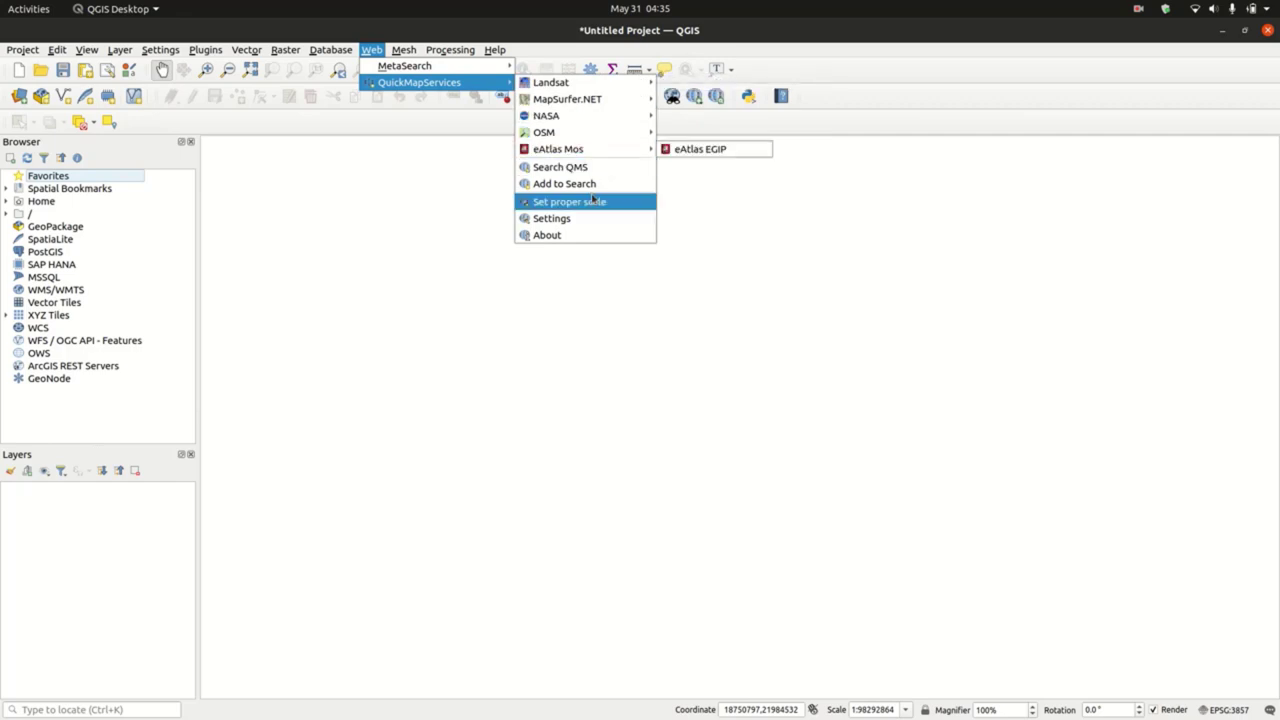
Review the QuickMapServices settings tabs, ending on More services.
left_click(561, 223)
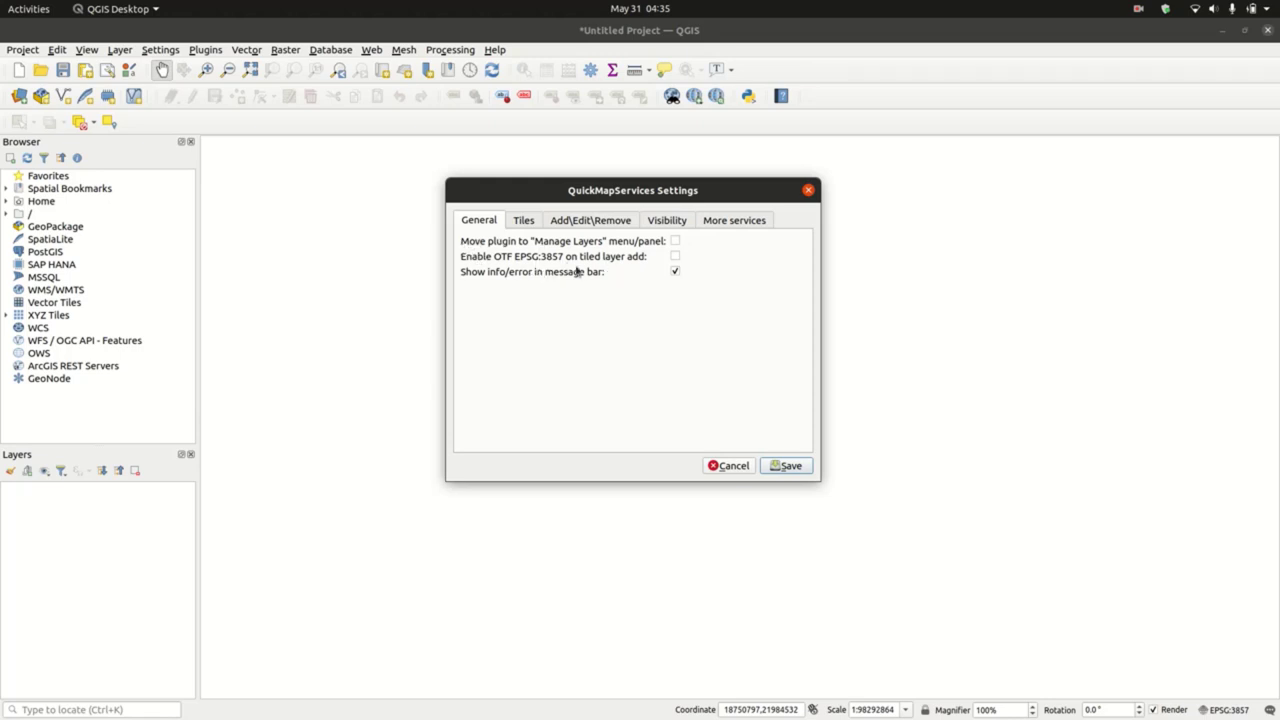
left_click(530, 220)
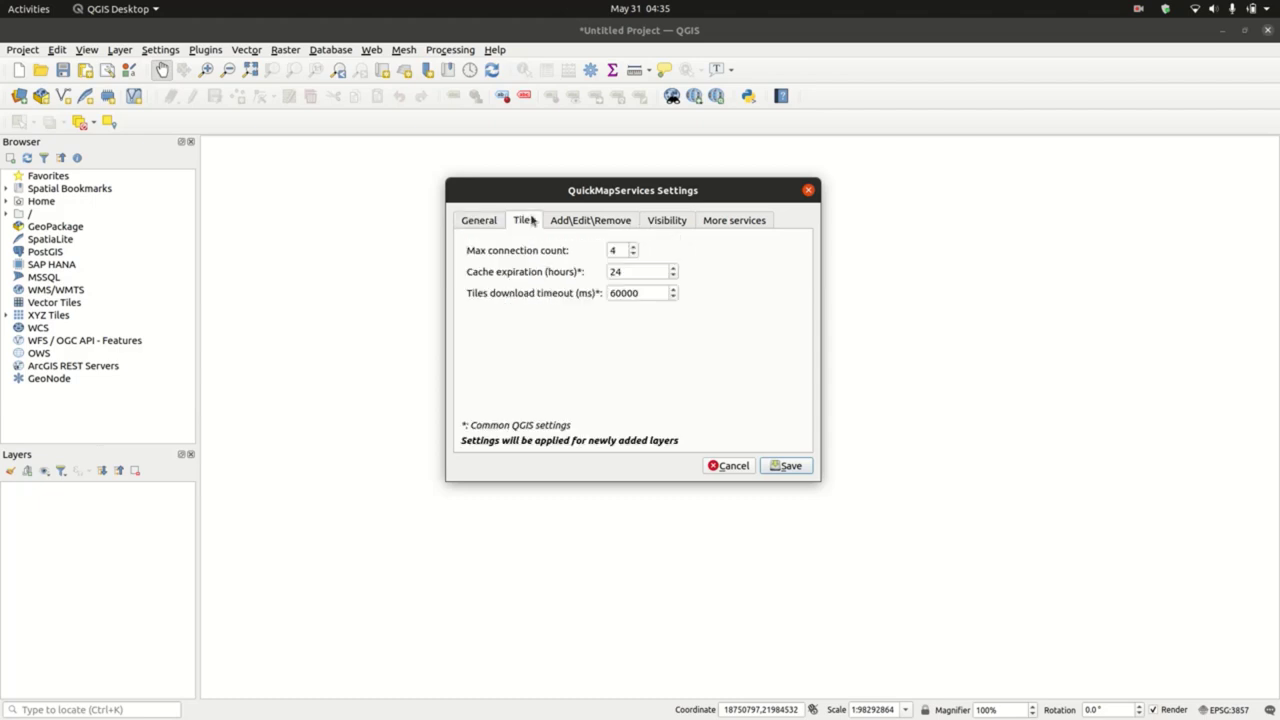
left_click(580, 222)
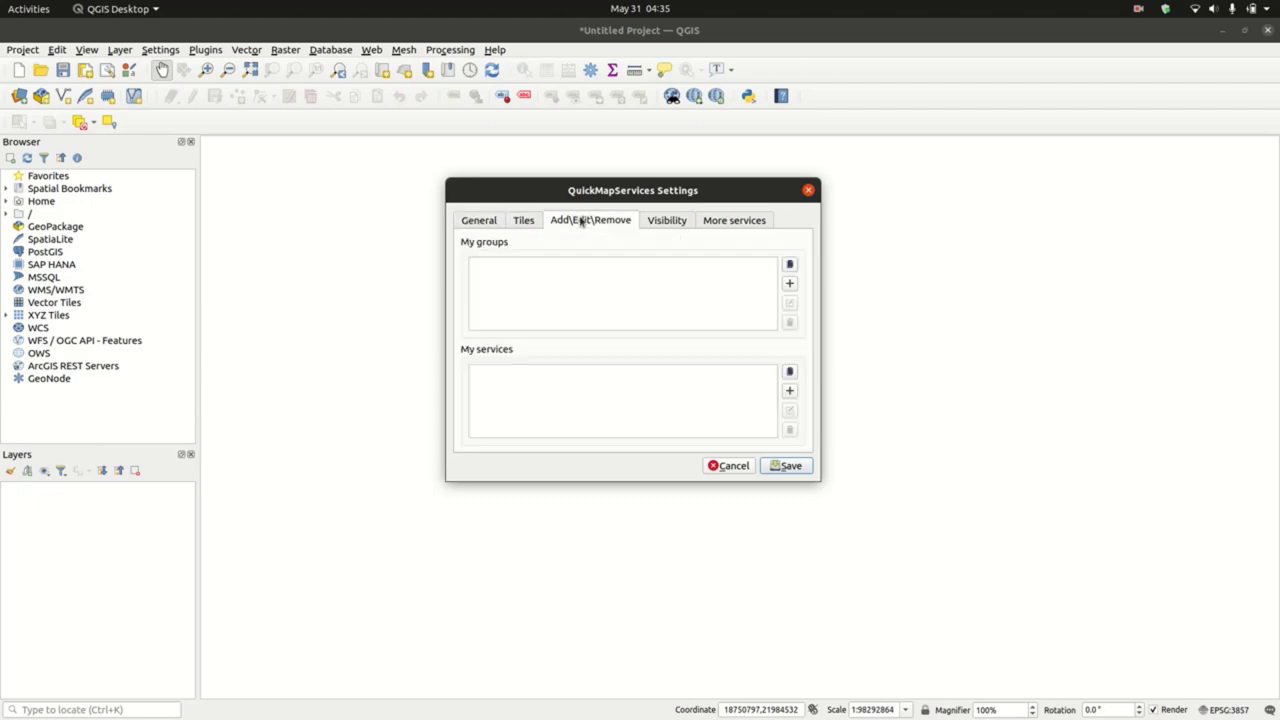
left_click(654, 228)
left_click(725, 226)
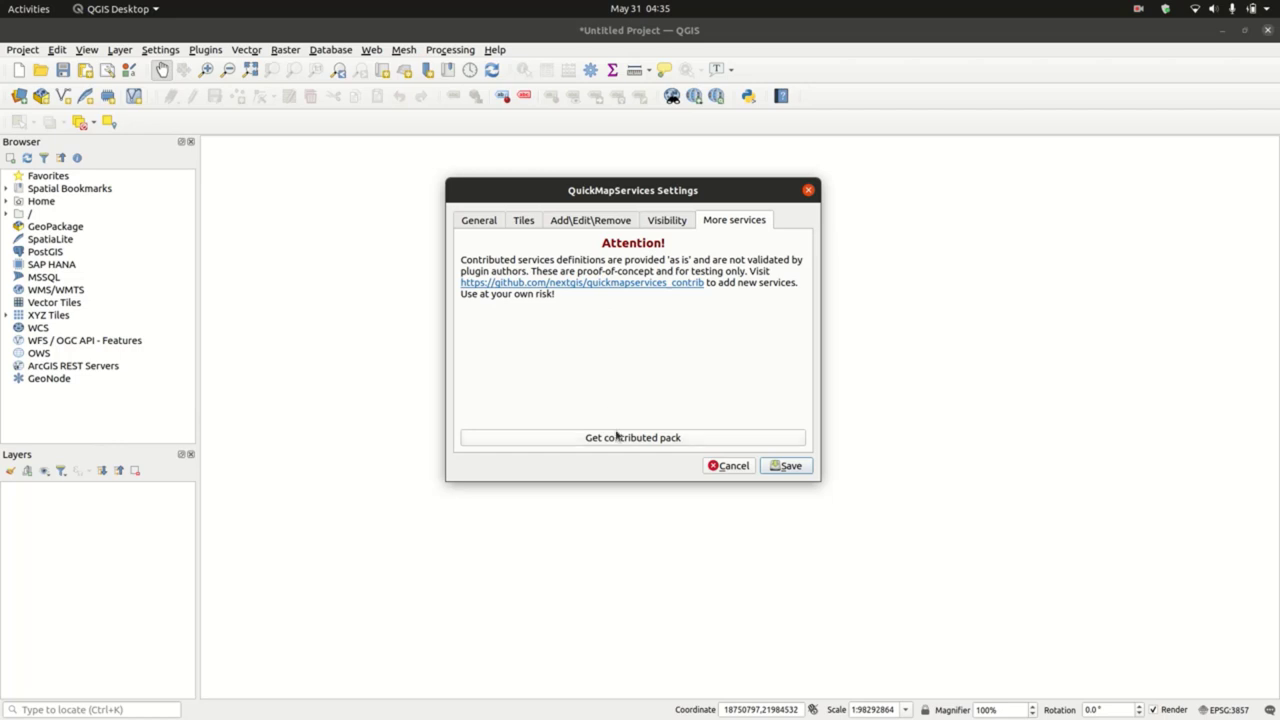
Download the contributed services pack, acknowledge the message, and save the settings.
left_click(650, 438)
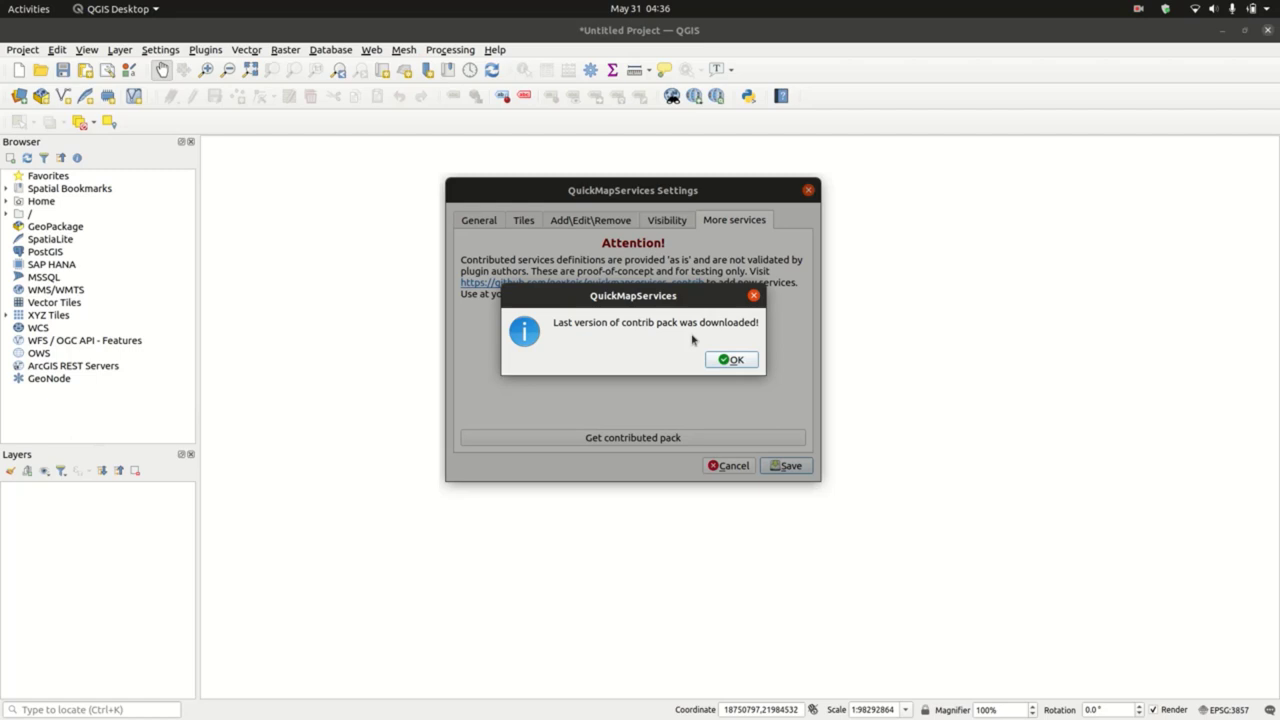
left_click(743, 357)
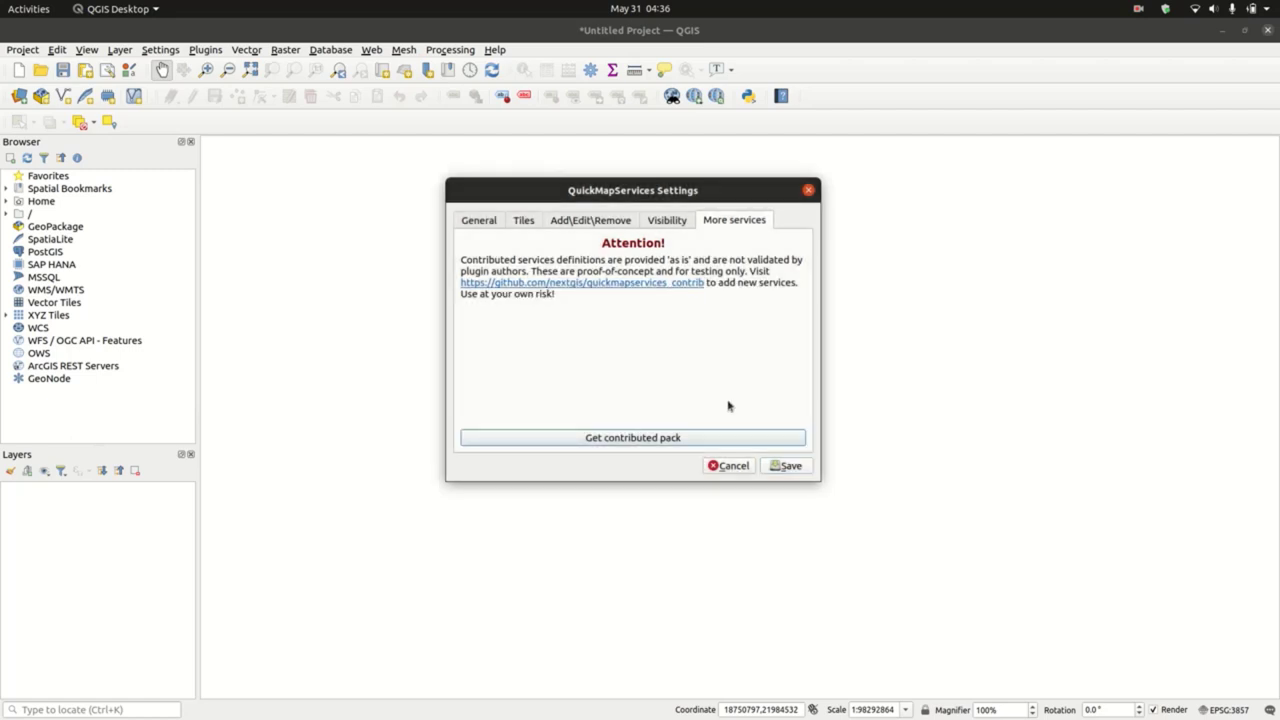
left_click(790, 466)
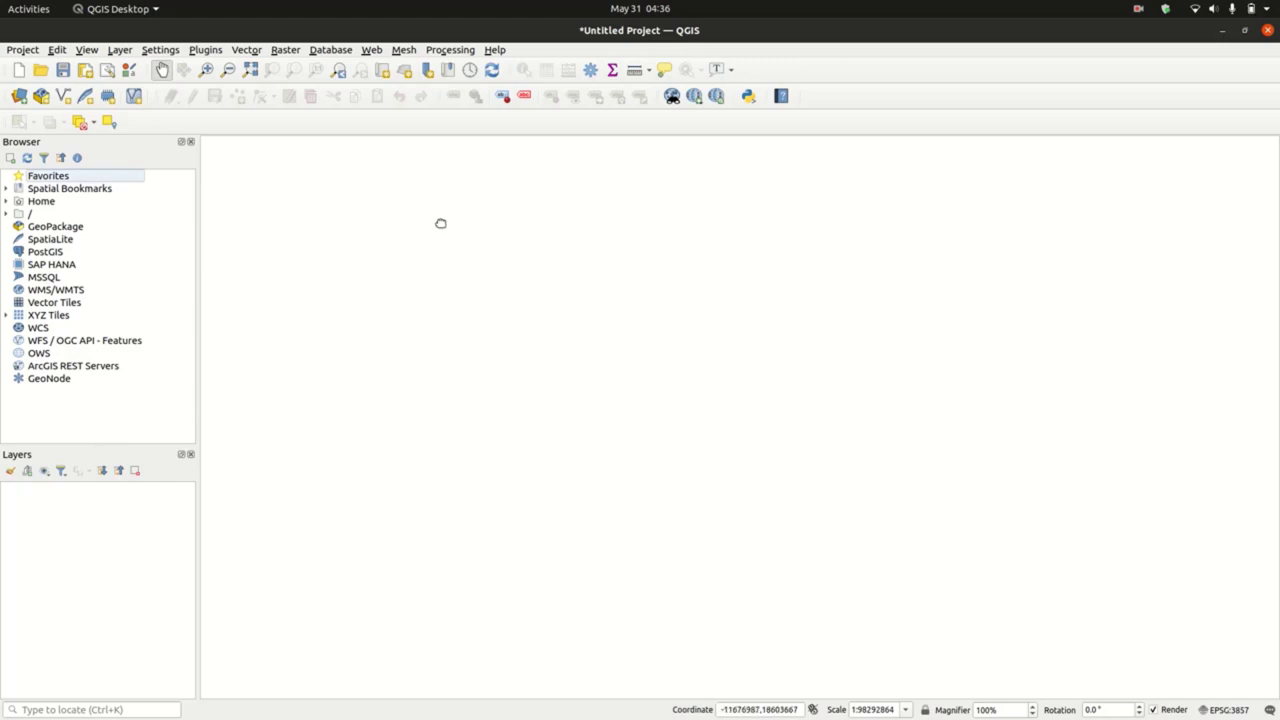
Browse the expanded QuickMapServices provider list and dismiss the connection-failed notification.
left_click(371, 49)
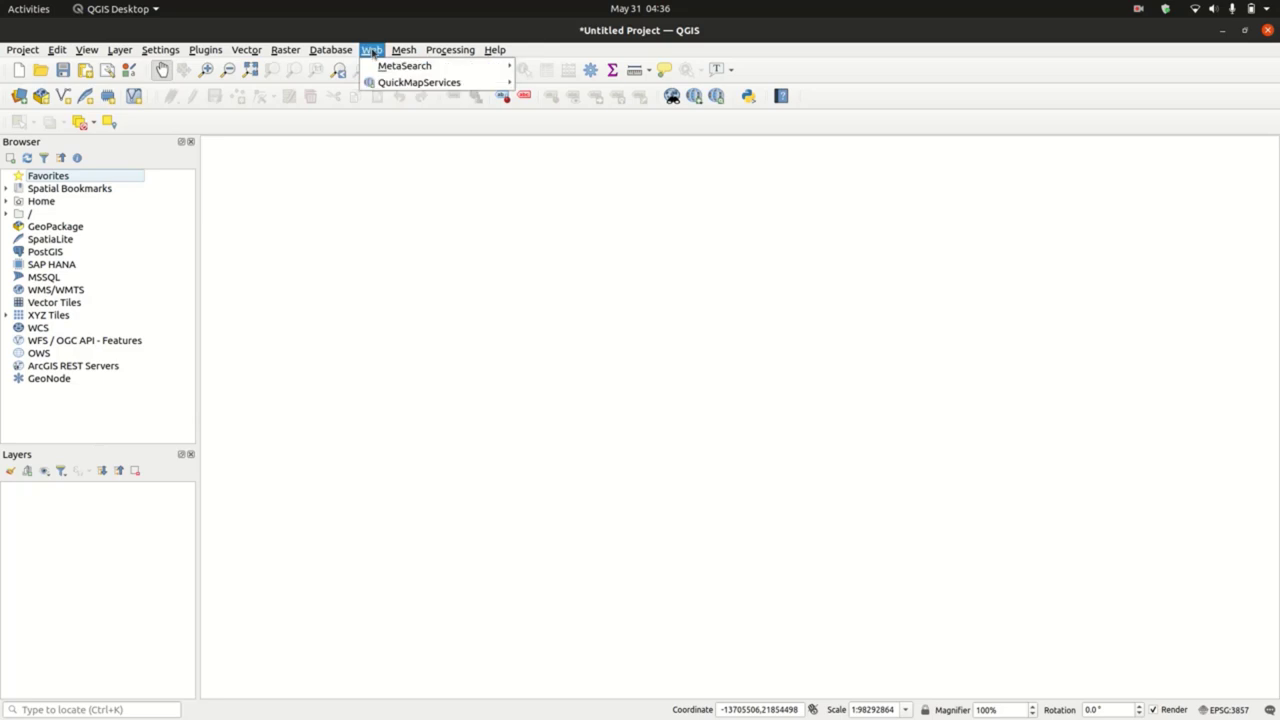
mouse_move(407, 88)
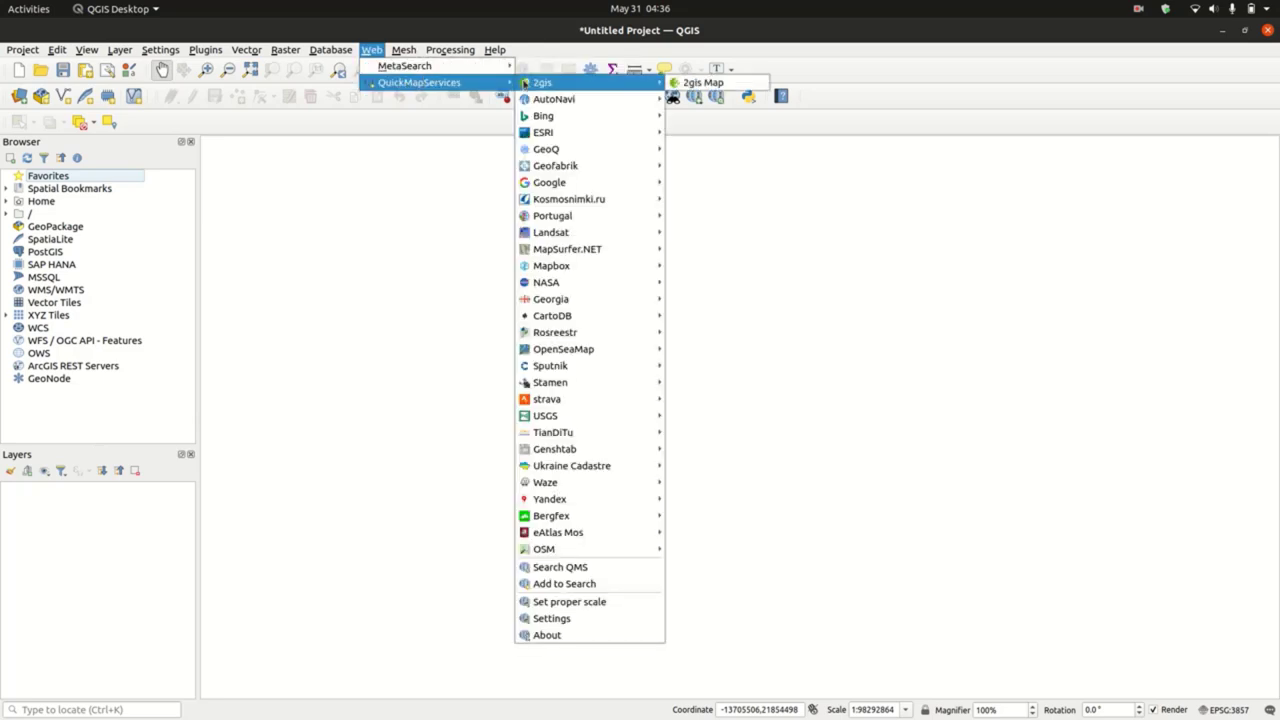
mouse_move(571, 350)
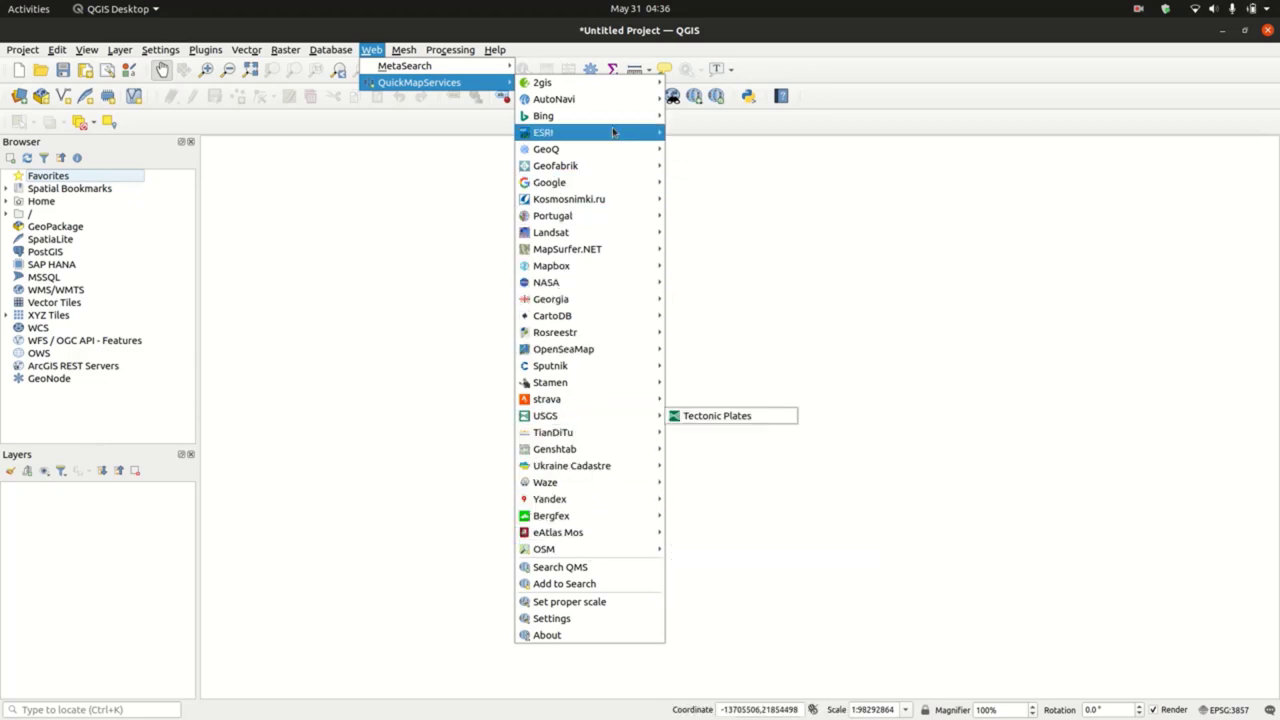
mouse_move(631, 236)
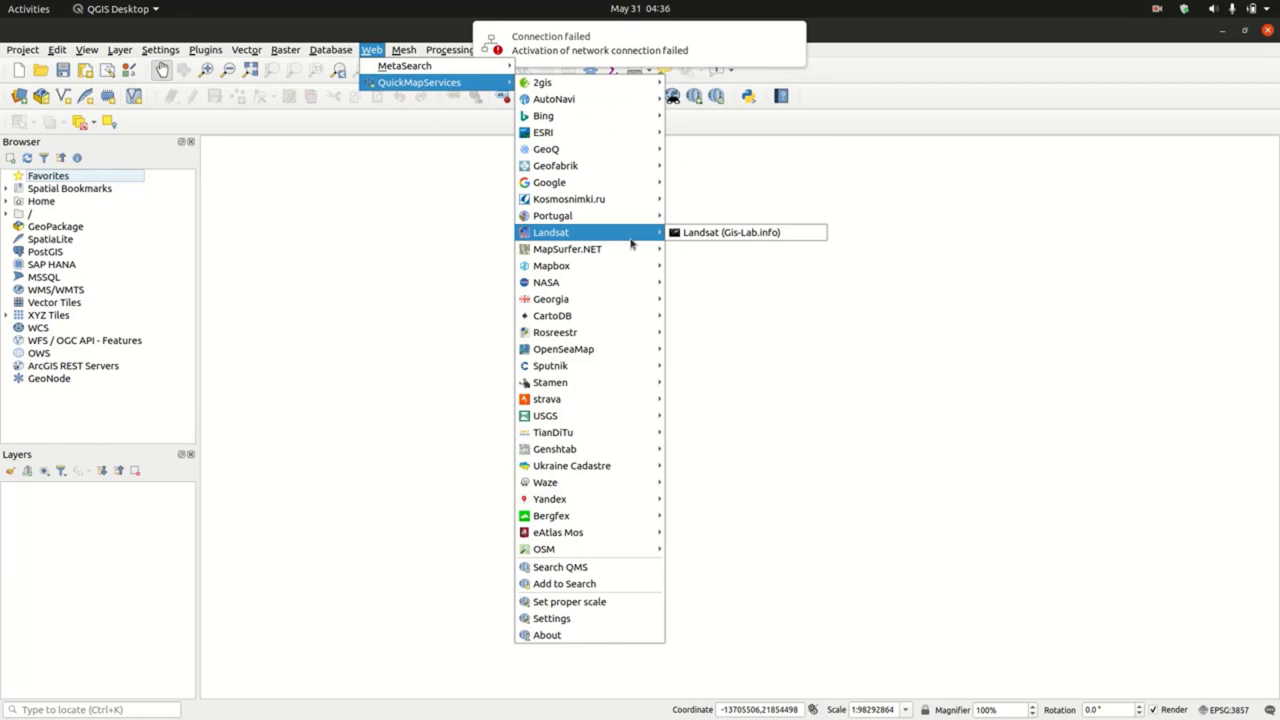
left_click(793, 37)
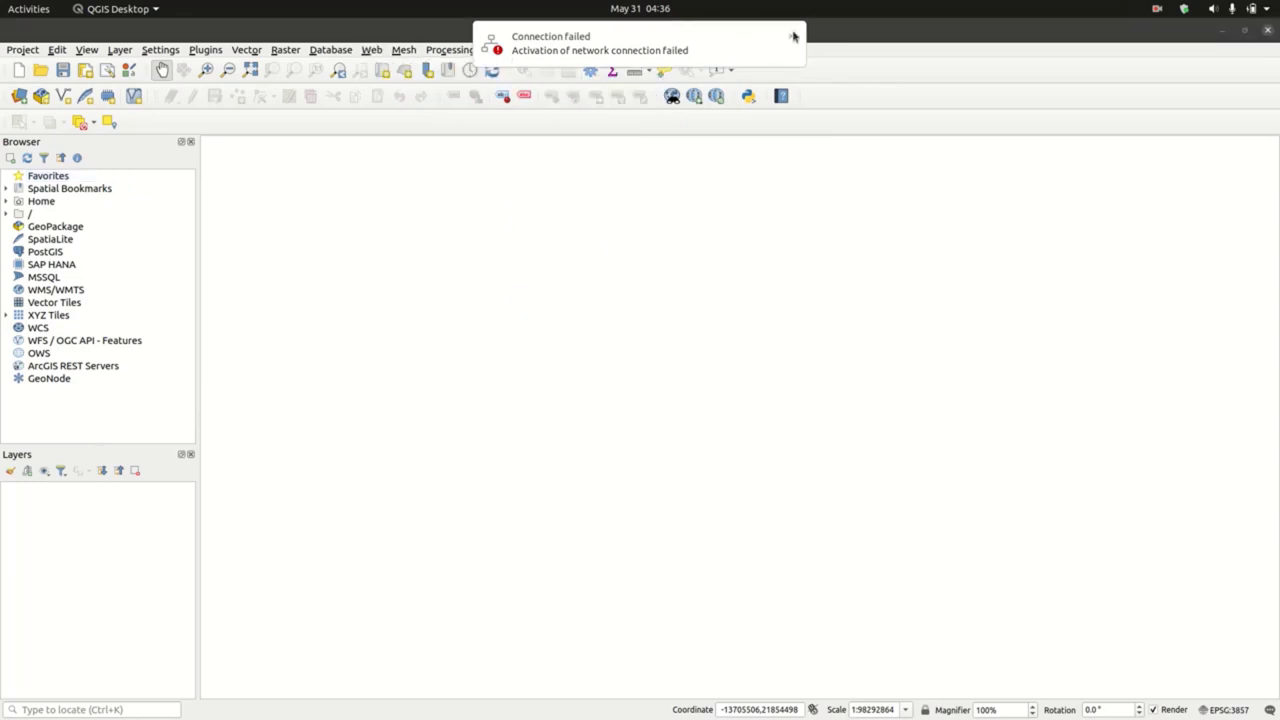
left_click(793, 37)
Browse the provider submenus again, ending on the ESRI basemap choices.
left_click(371, 49)
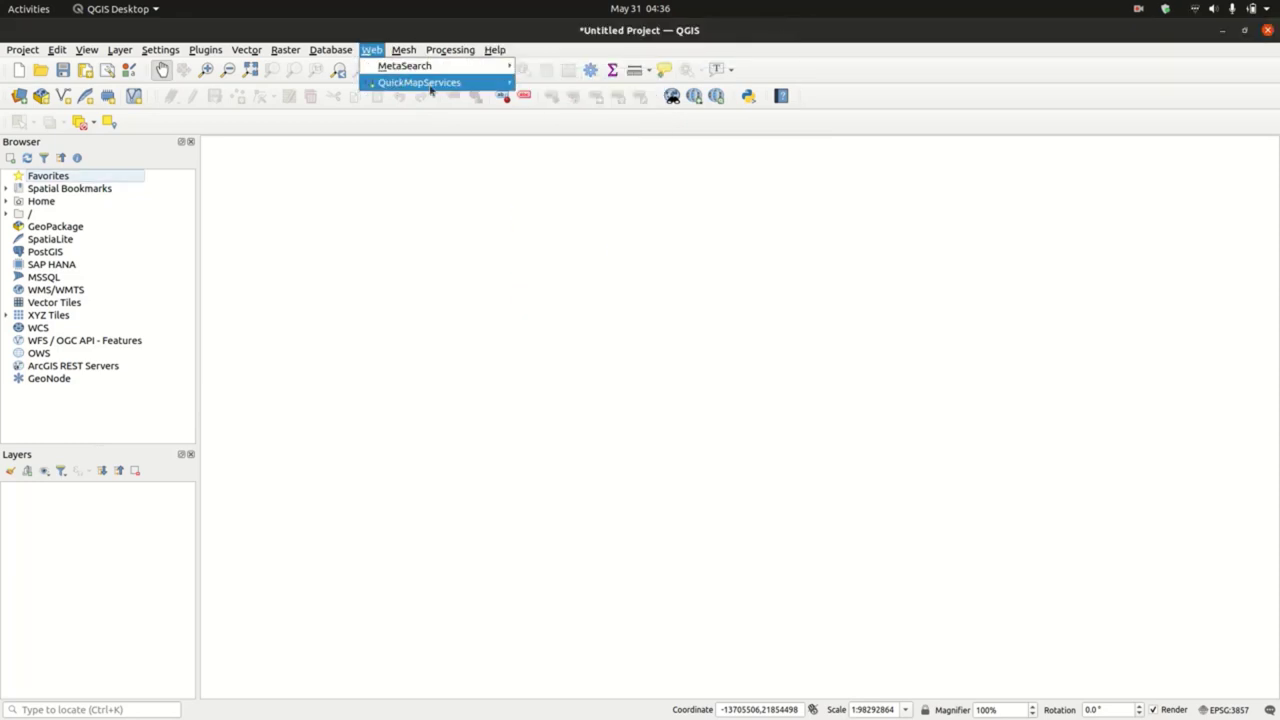
mouse_move(586, 102)
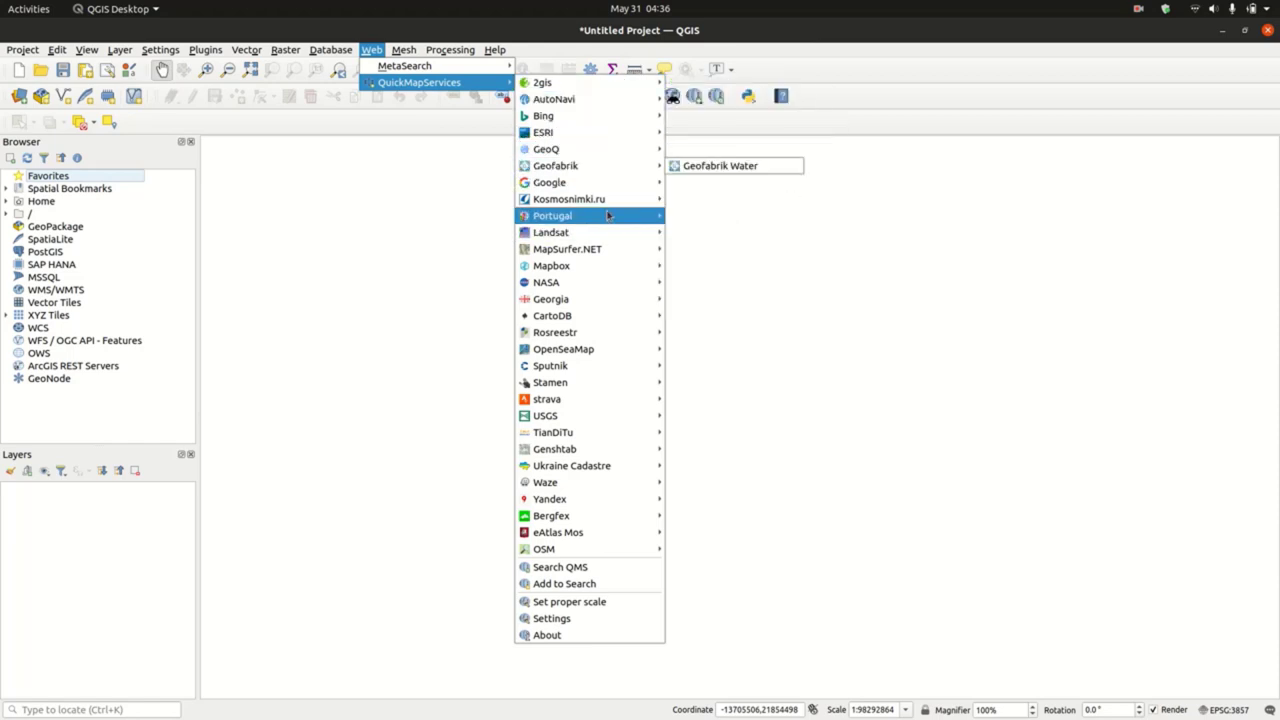
mouse_move(619, 118)
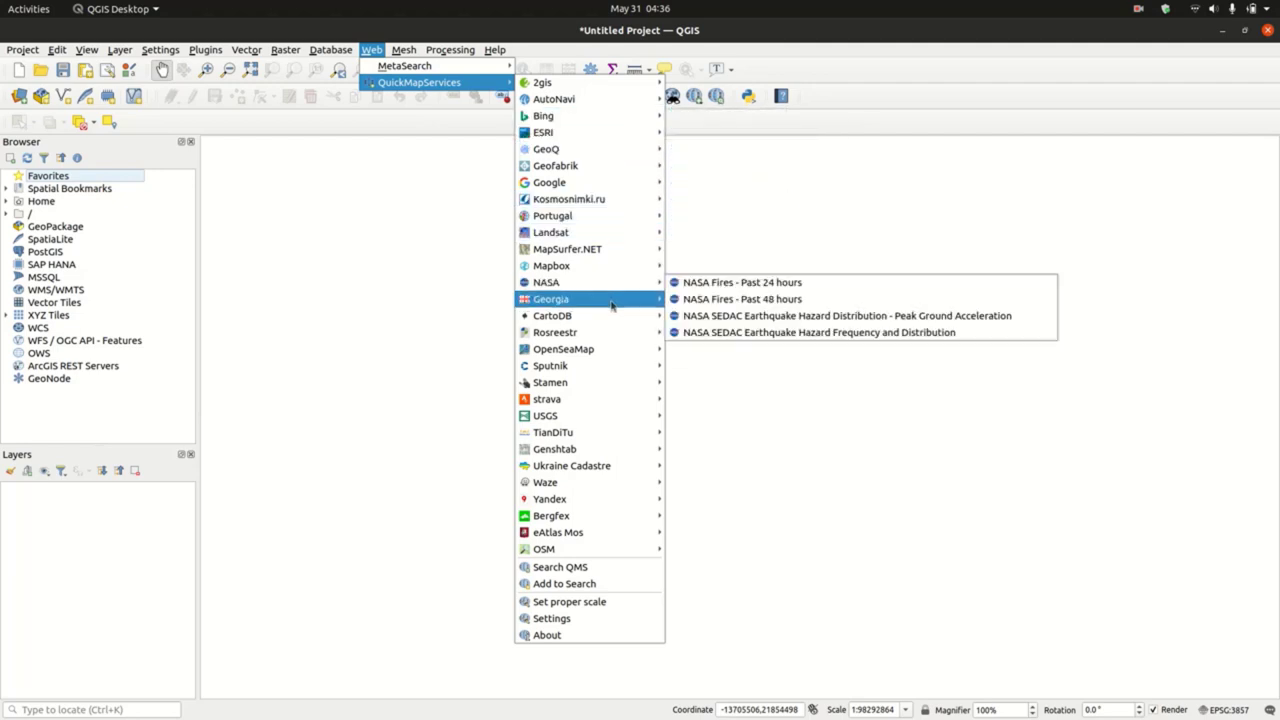
mouse_move(594, 549)
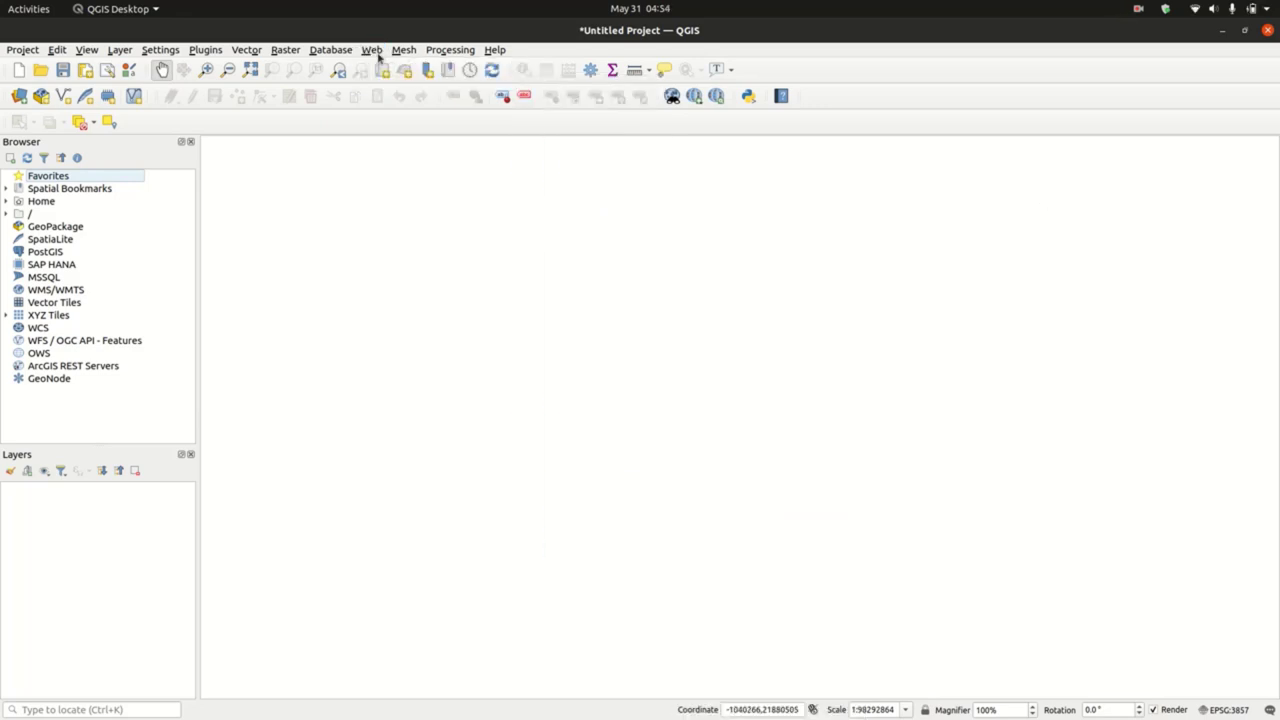
left_click(372, 52)
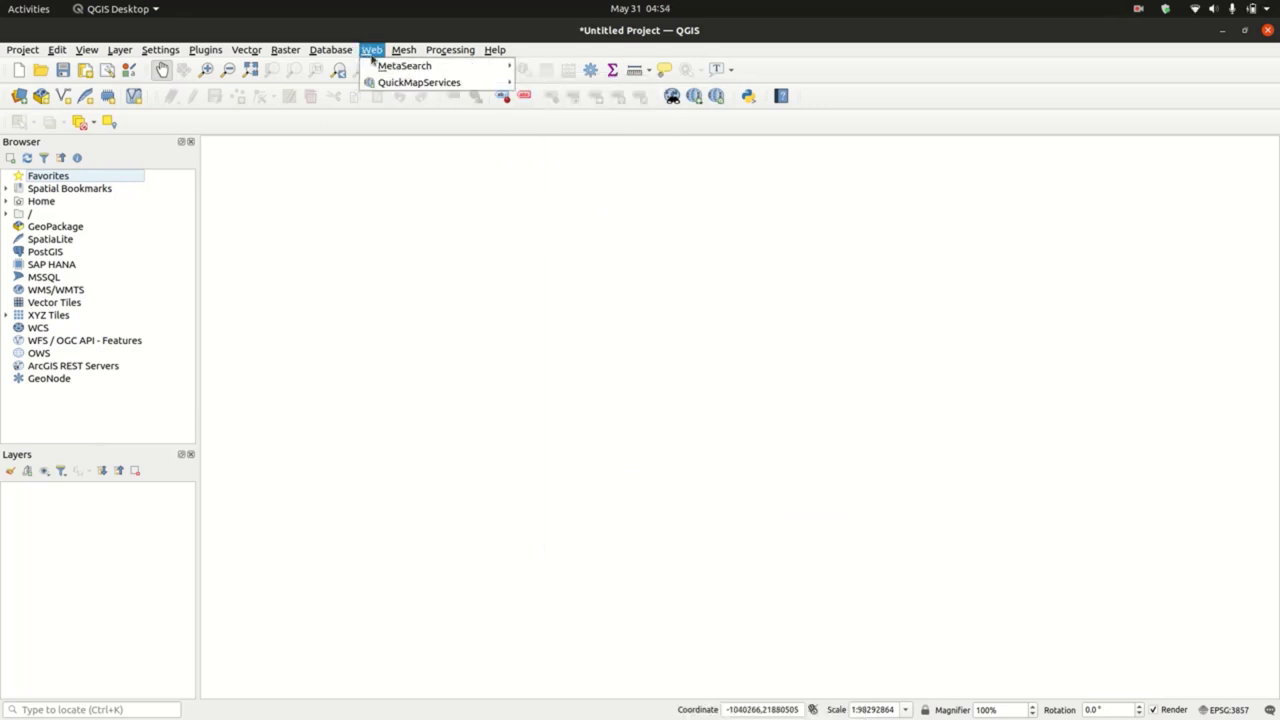
mouse_move(424, 82)
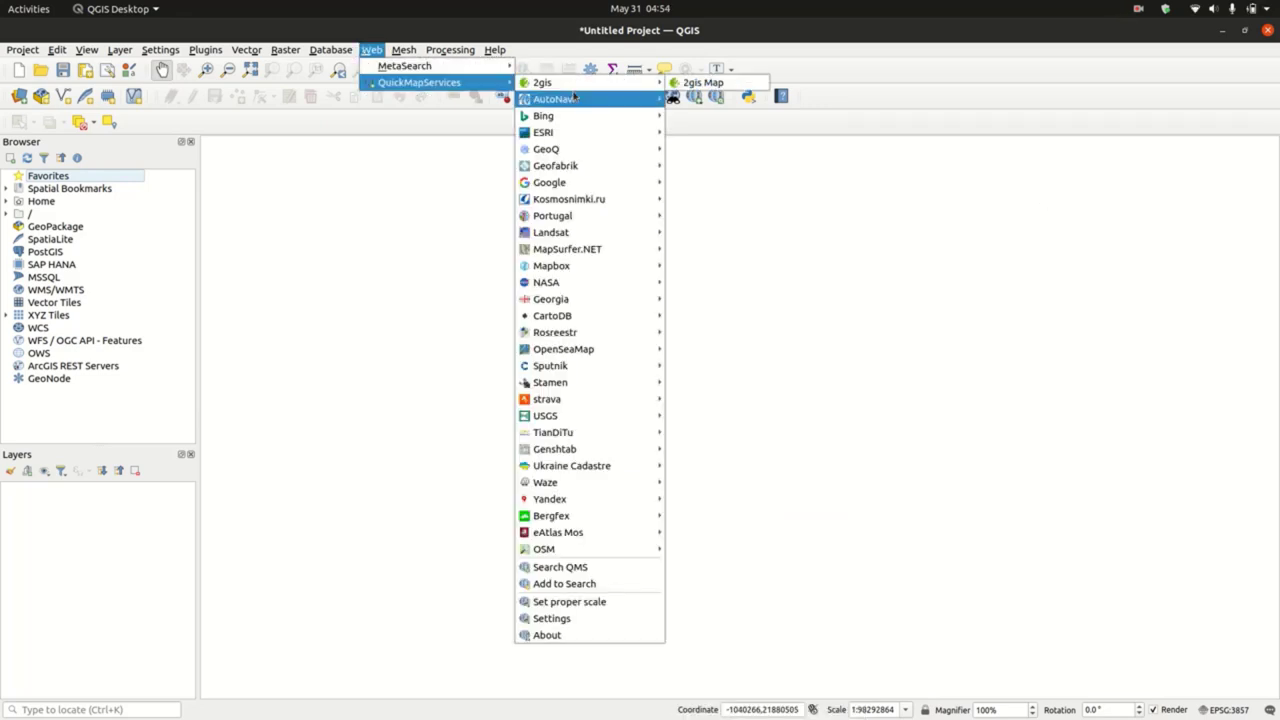
mouse_move(604, 138)
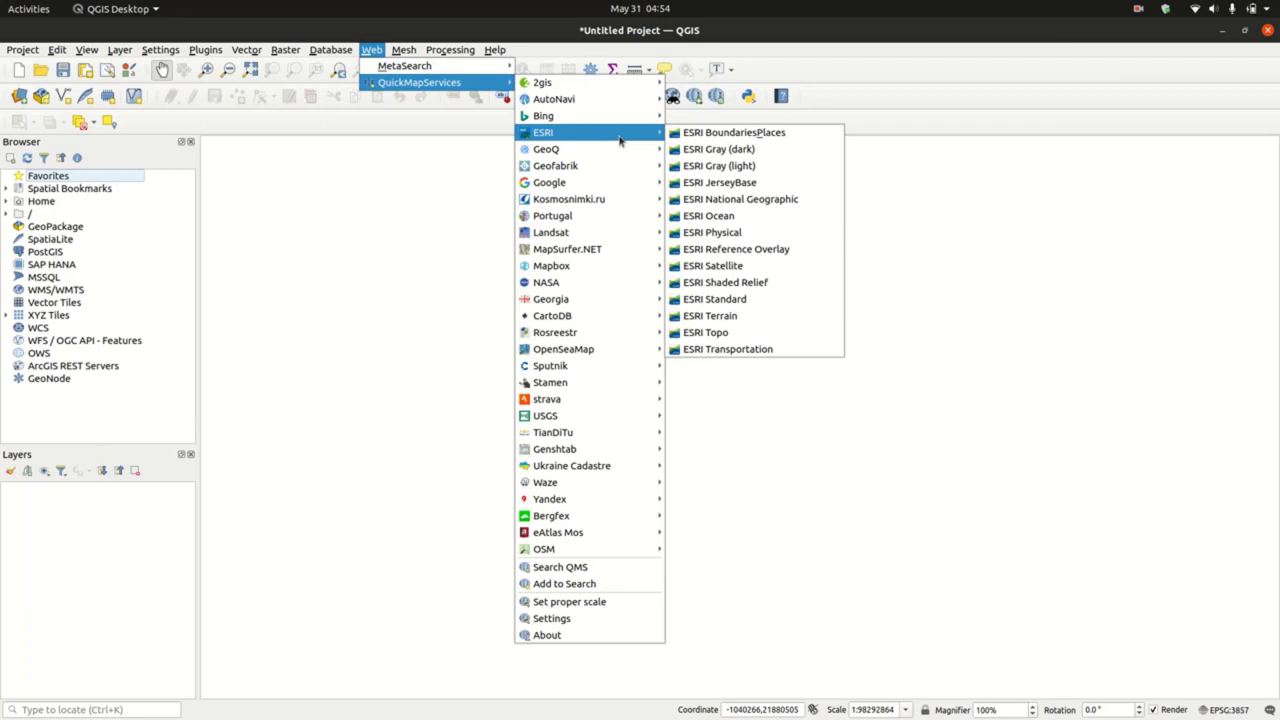
Add the ESRI Satellite basemap and zoom in to Africa, then East Africa.
left_click(735, 266)
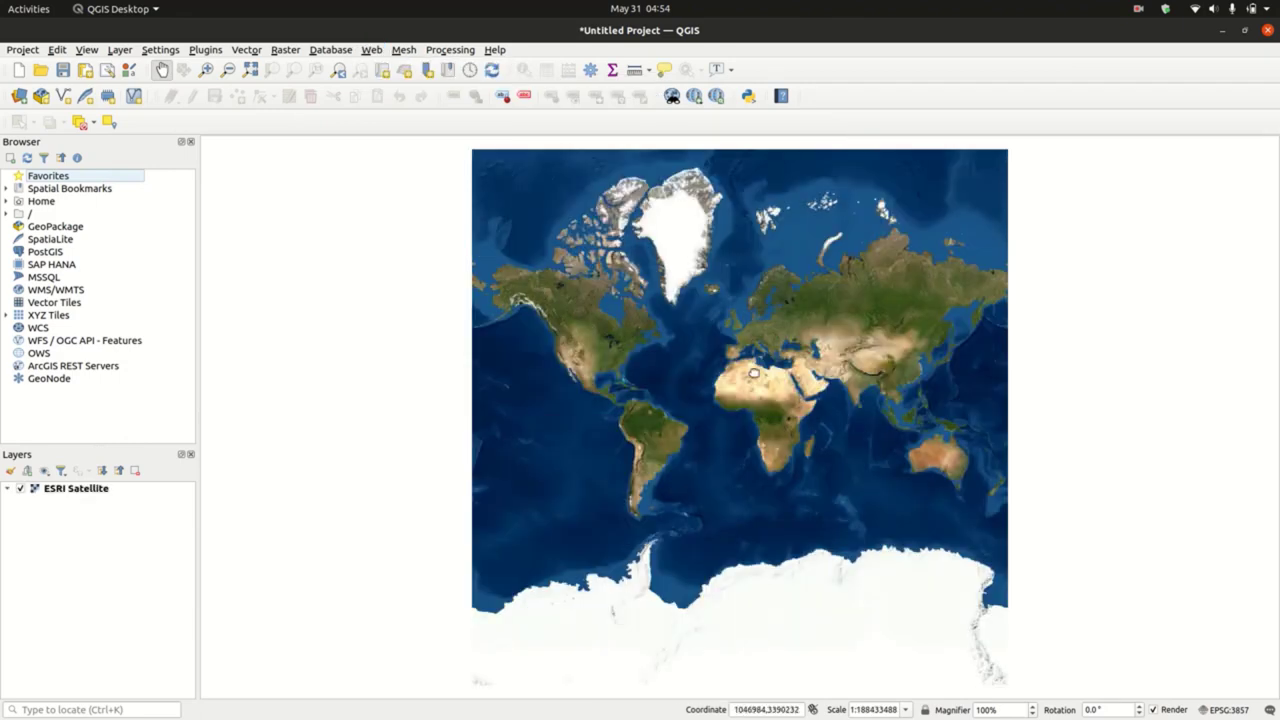
left_click(206, 69)
left_click_drag(708, 356, 832, 484)
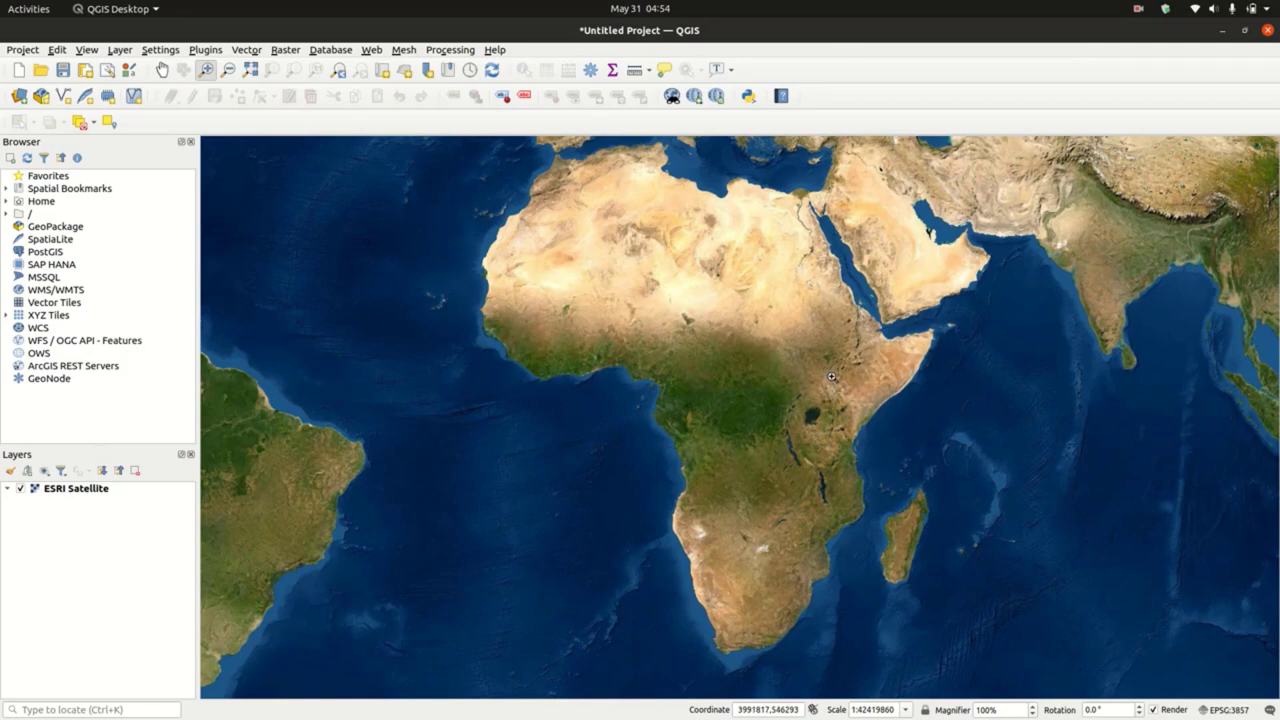
scroll(831, 376, "up", 1)
left_click_drag(704, 332, 967, 541)
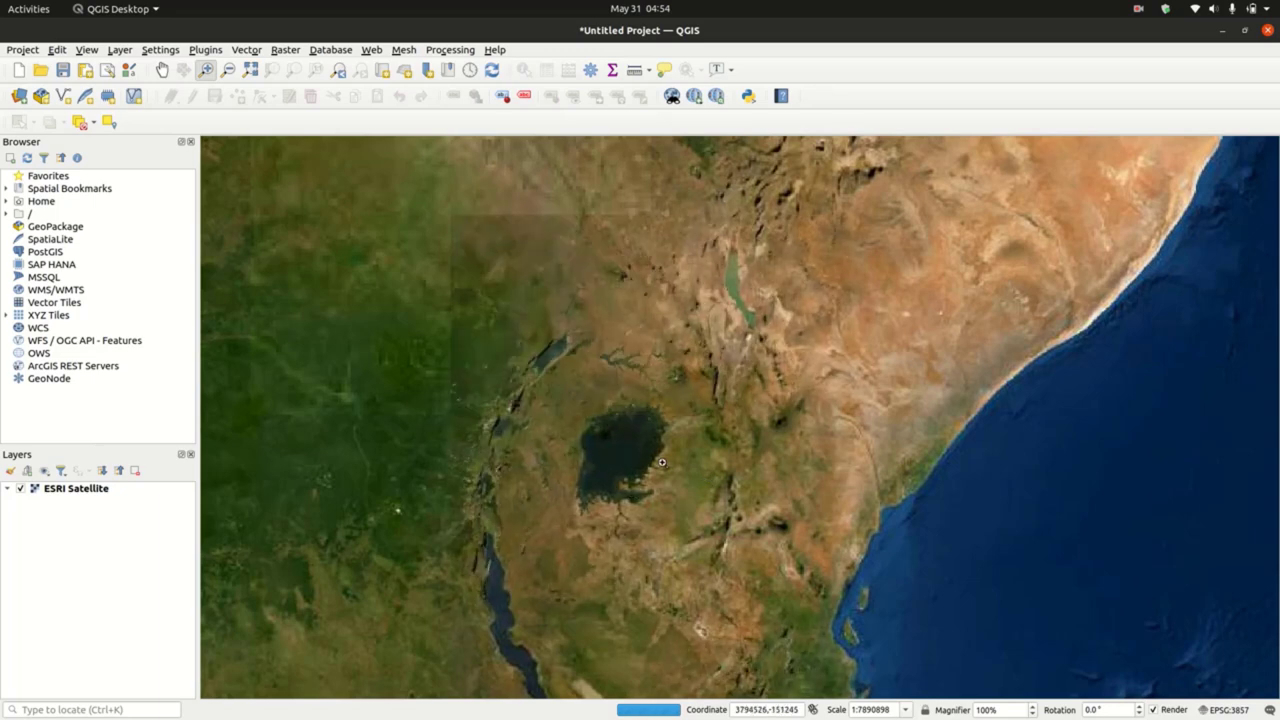
Inspect the ESRI Satellite layer's Source URL in Layer Properties > Information, then close it.
right_click(112, 492)
left_click(150, 480)
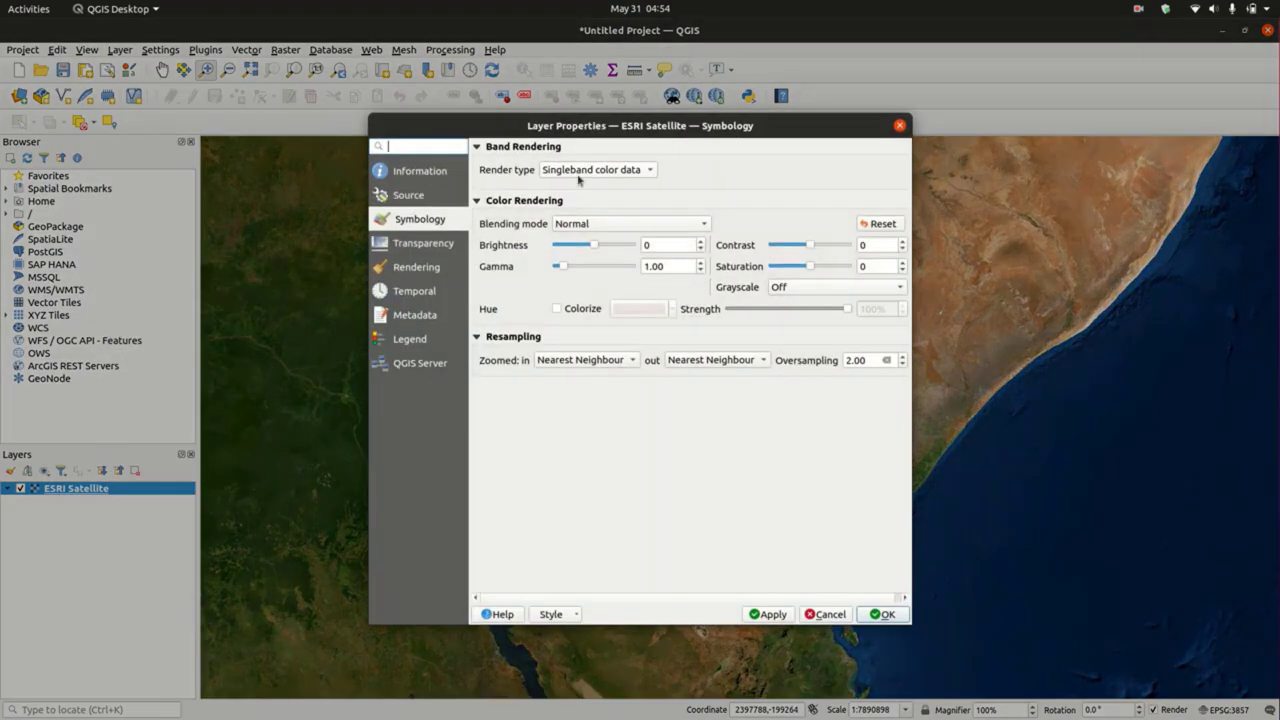
left_click(419, 176)
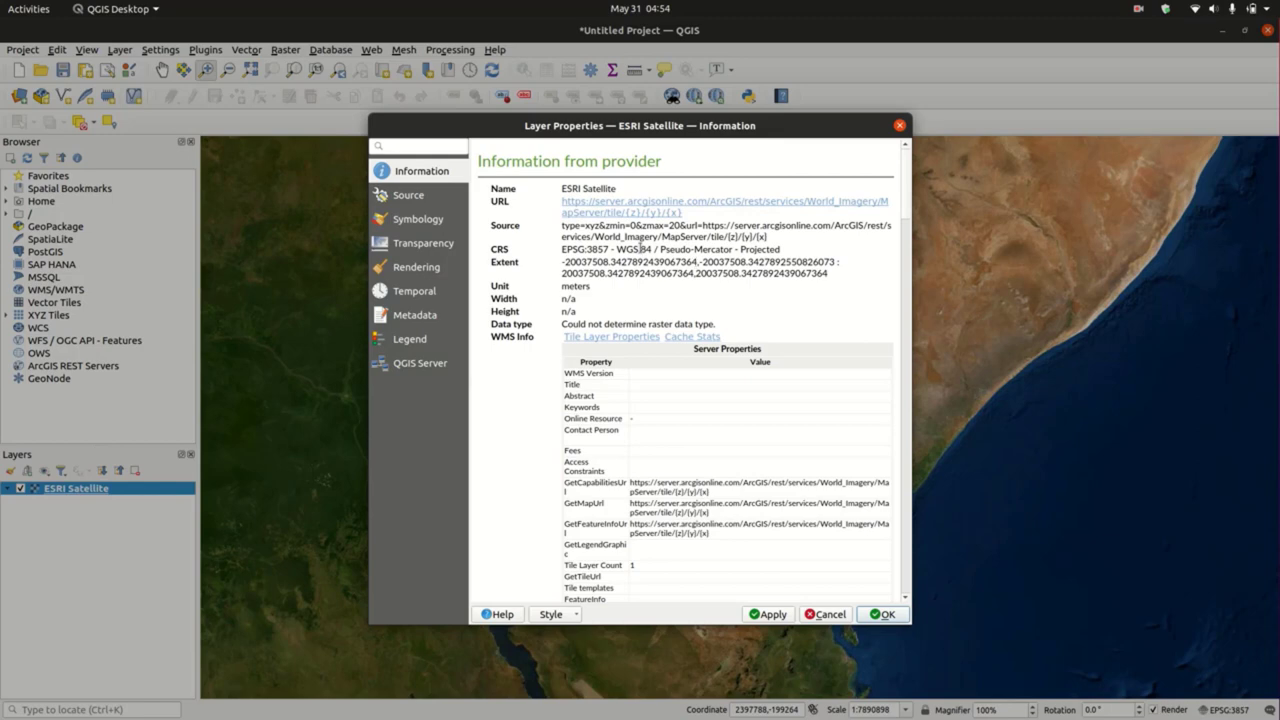
left_click_drag(709, 237, 530, 230)
left_click(620, 238)
left_click_drag(664, 236, 772, 237)
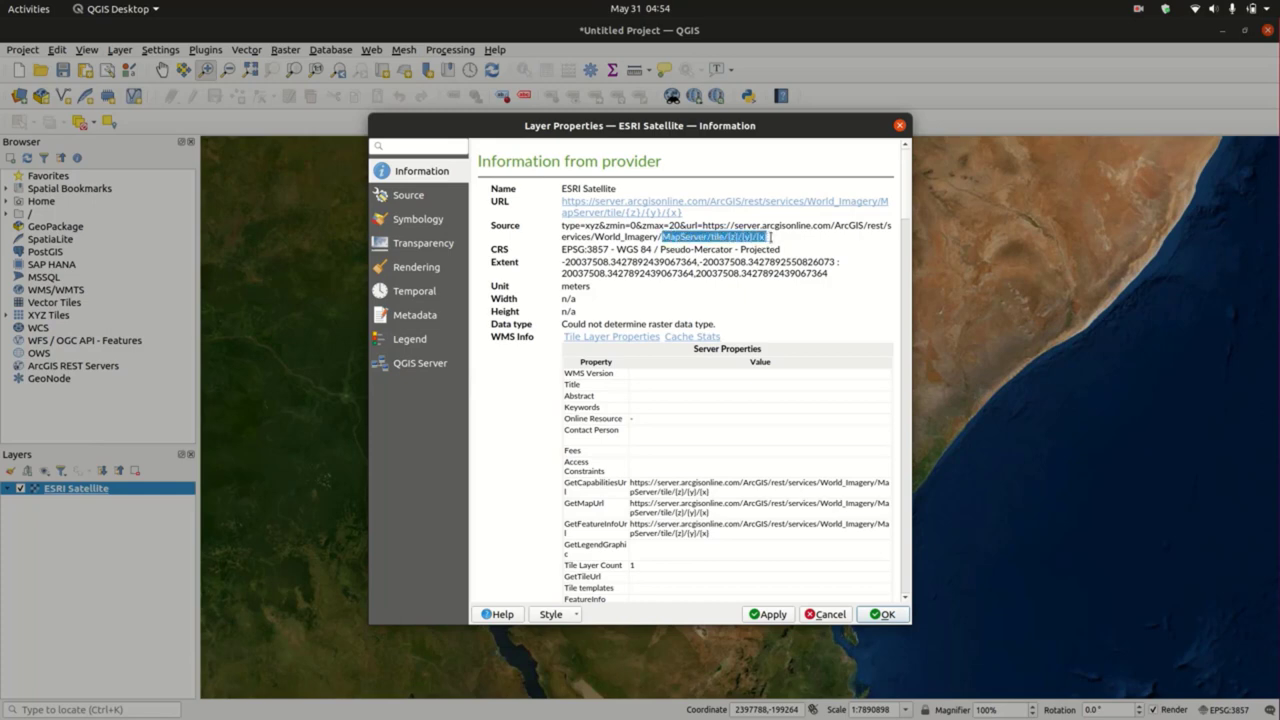
left_click(772, 237)
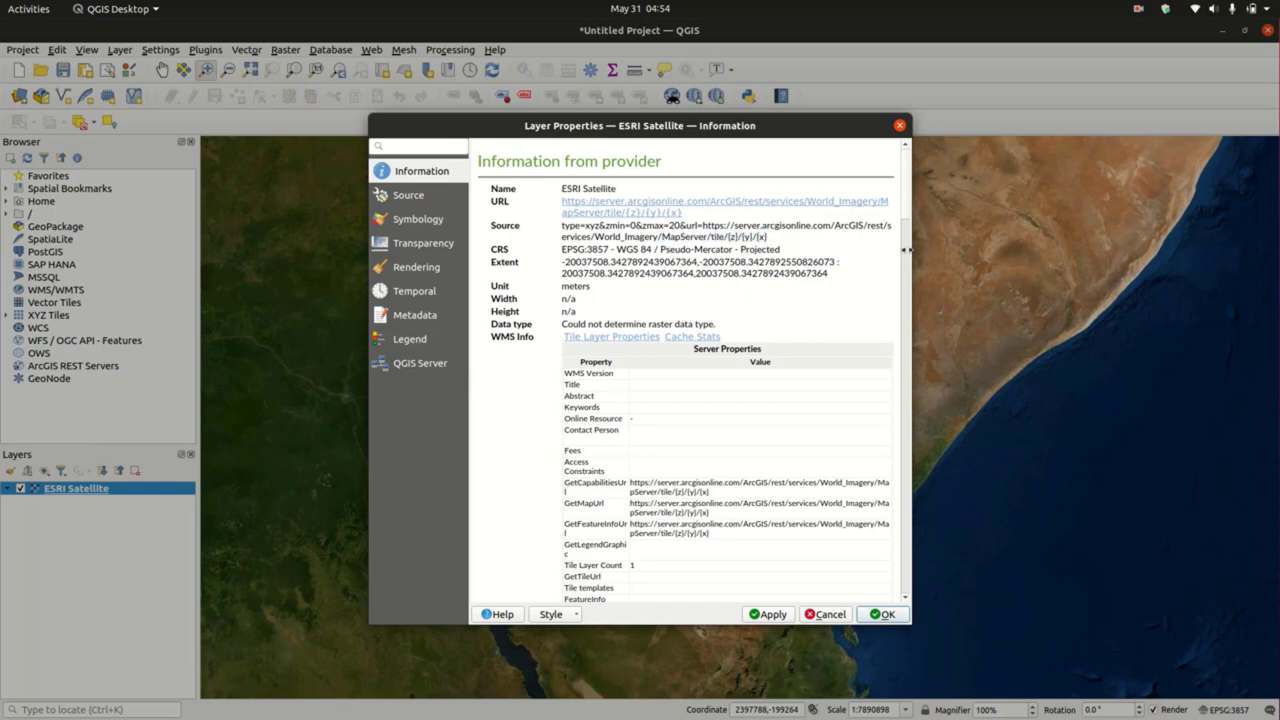
left_click_drag(905, 250, 924, 258)
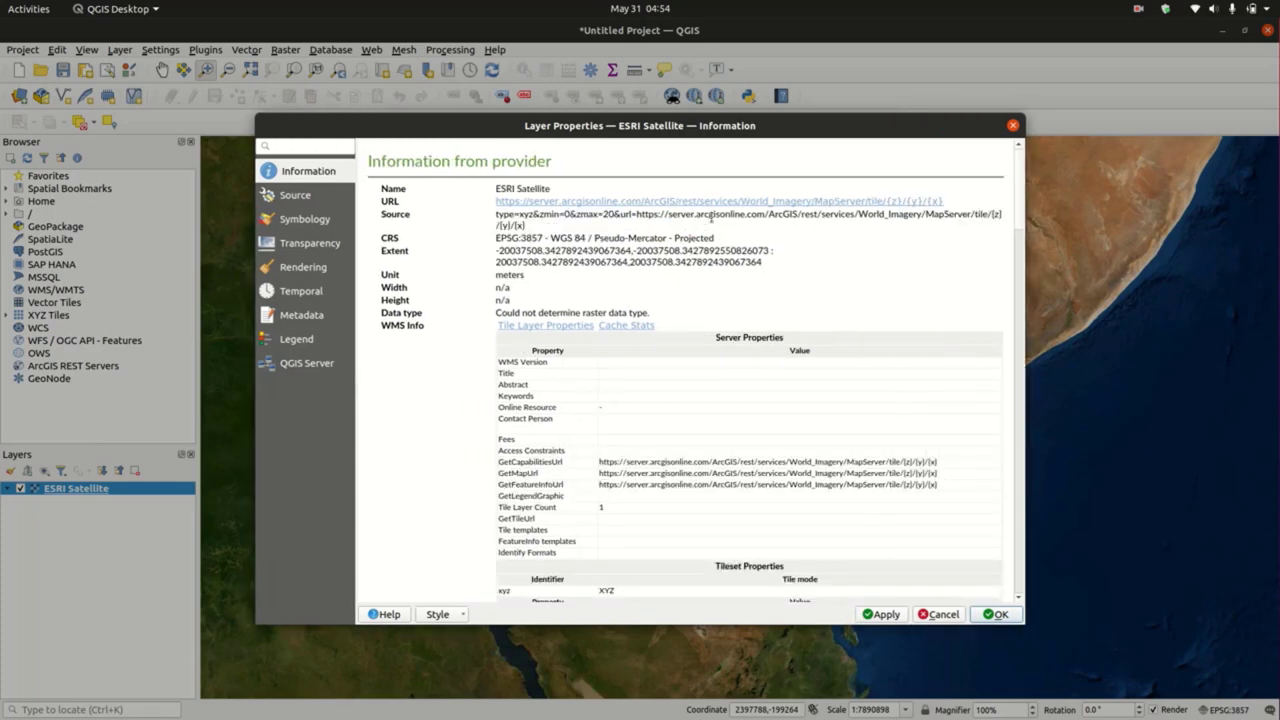
left_click(1012, 126)
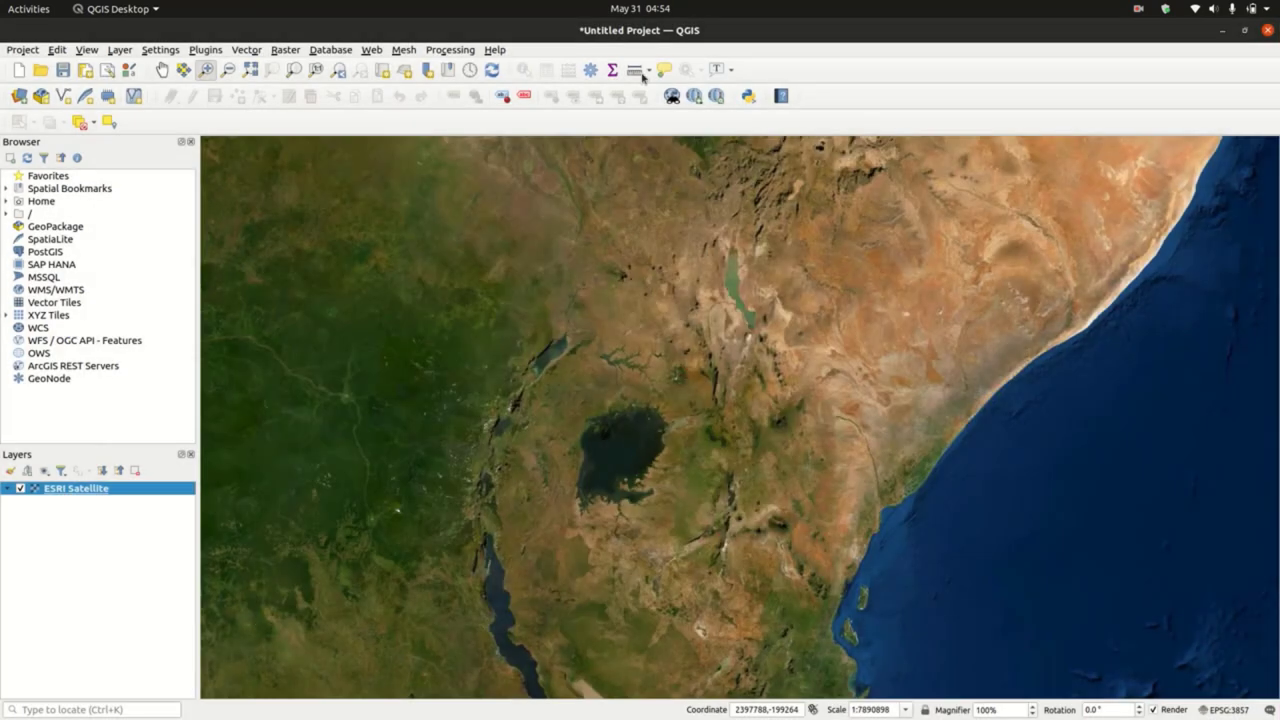
Add Bing Satellite, hide ESRI Satellite, and zoom in around Lake Victoria.
left_click(386, 50)
mouse_move(630, 88)
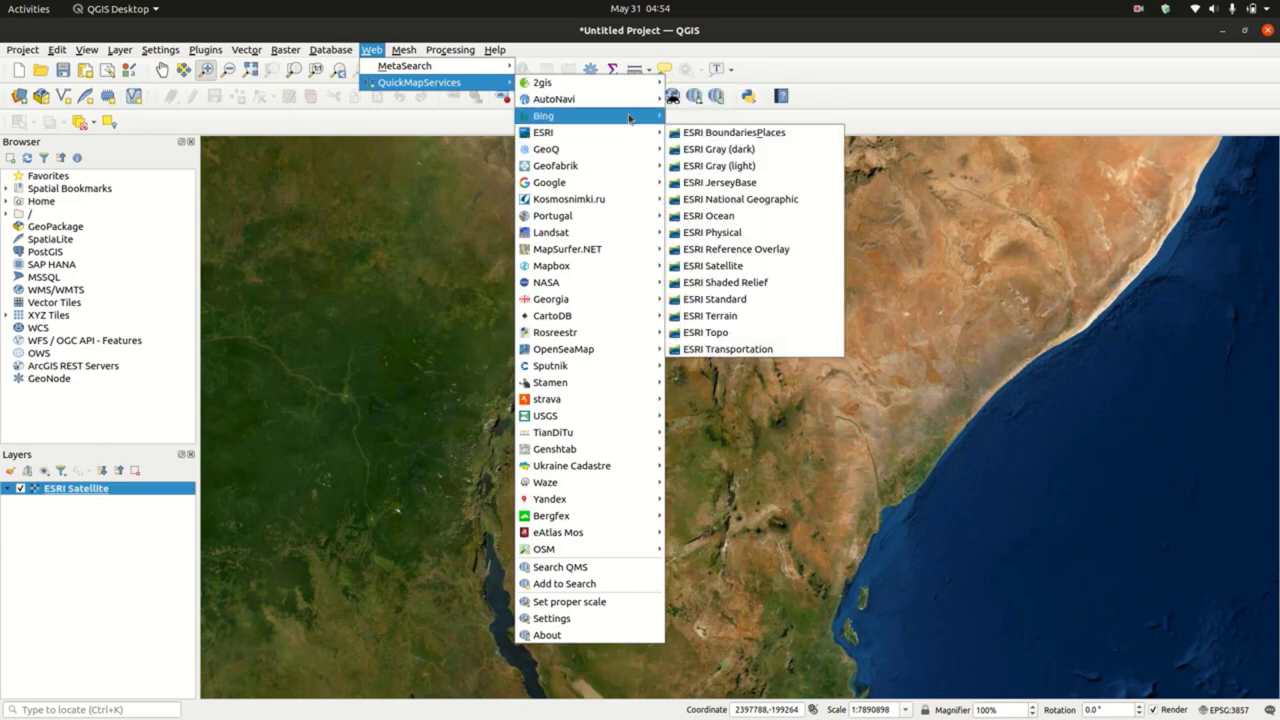
mouse_move(655, 116)
left_click(713, 149)
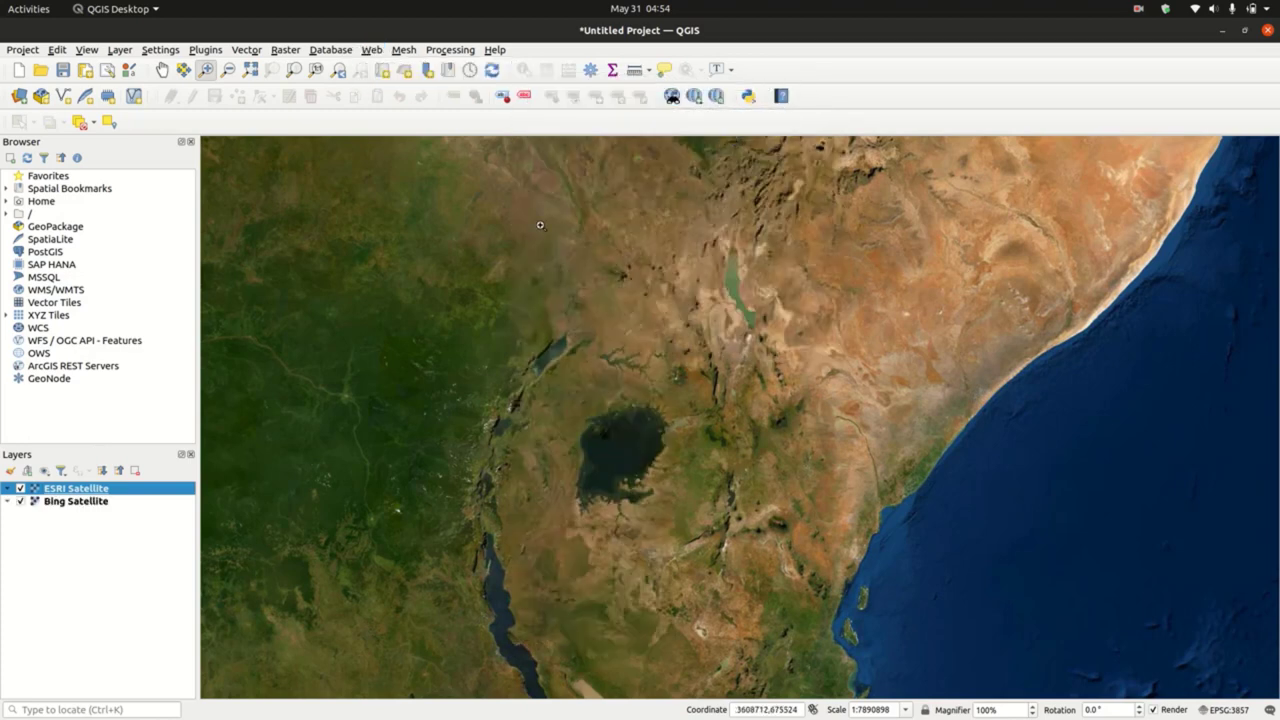
right_click(93, 490)
left_click(17, 490)
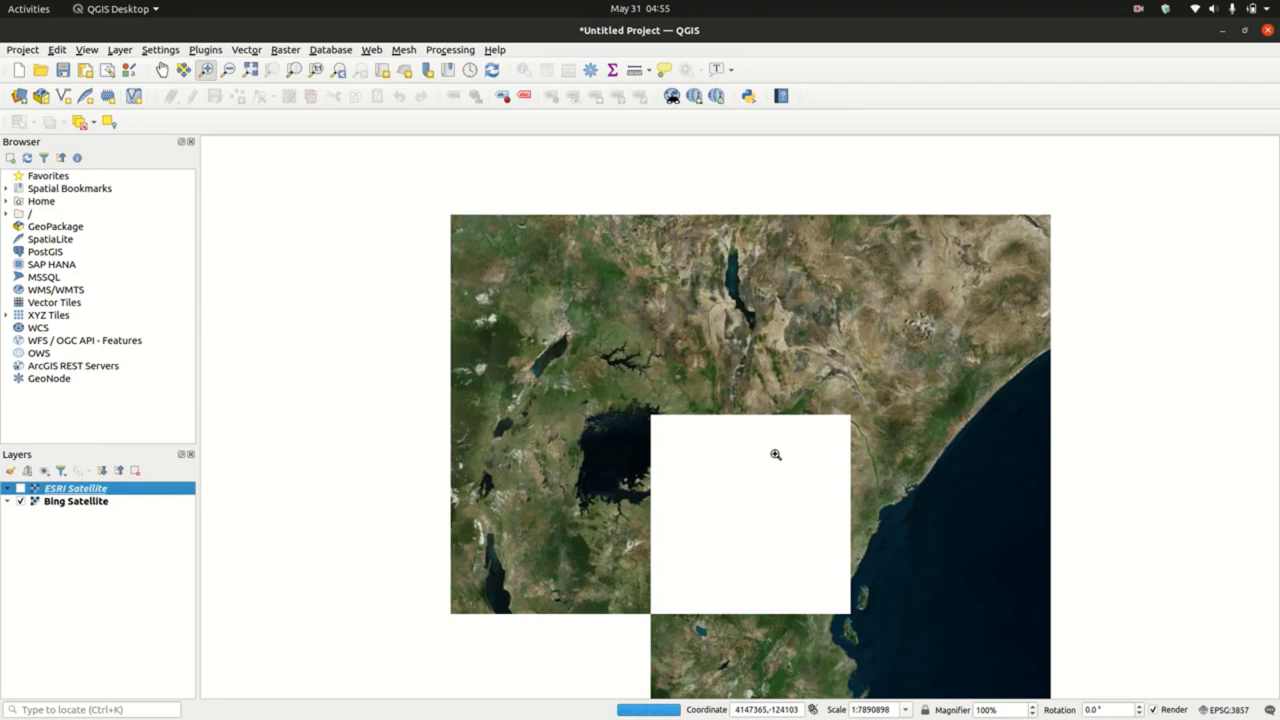
scroll(775, 454, "up", 1)
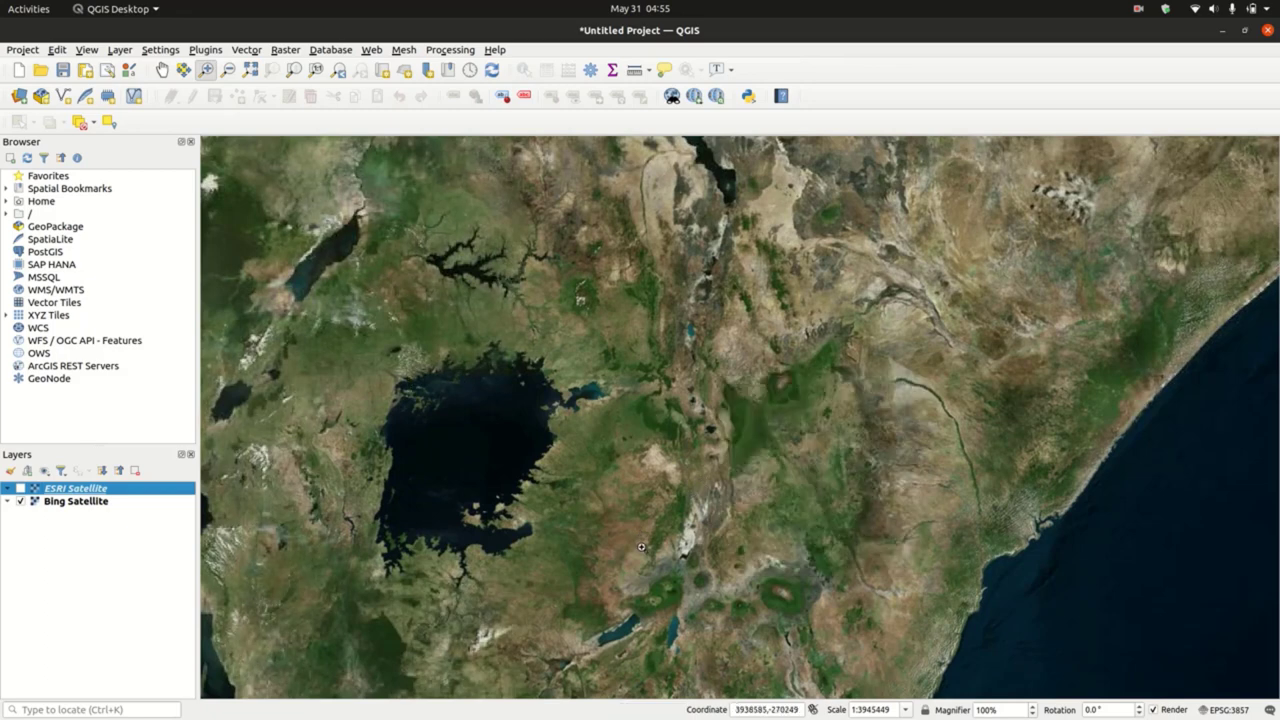
Add CartoDB Dark Matter, hide Bing Satellite, and zoom in to show town labels.
left_click(404, 50)
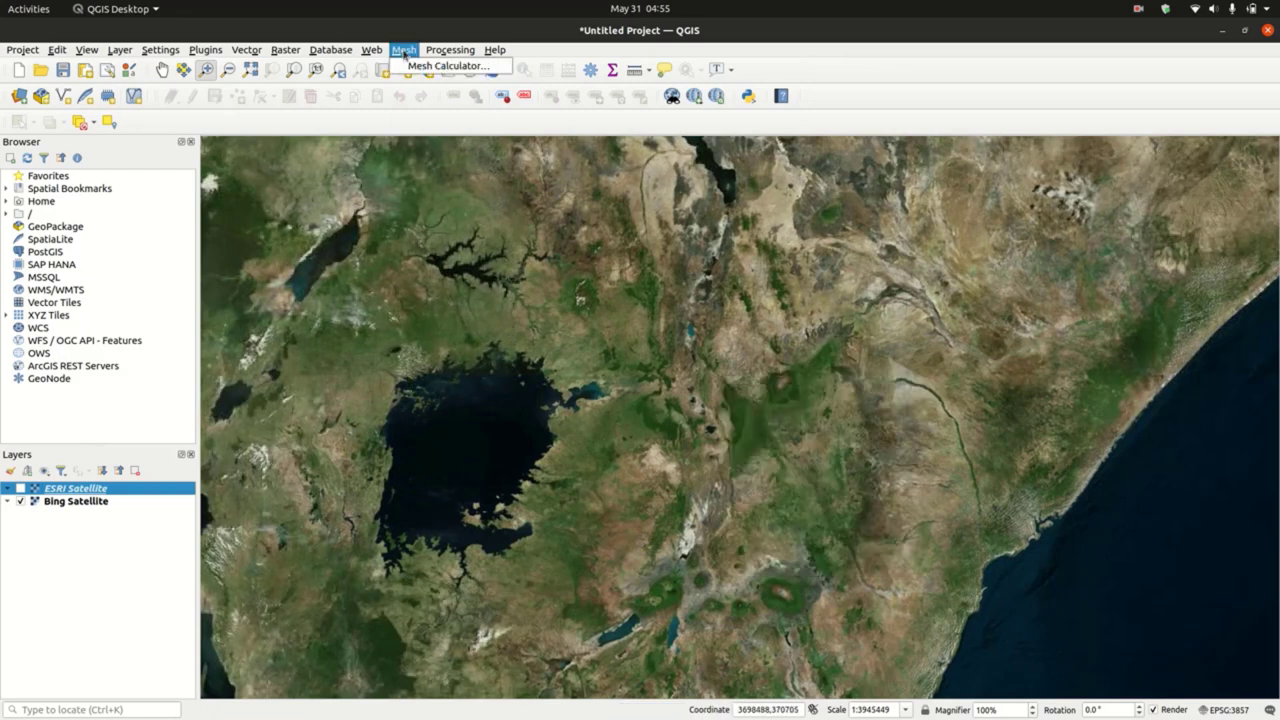
mouse_move(375, 53)
mouse_move(425, 84)
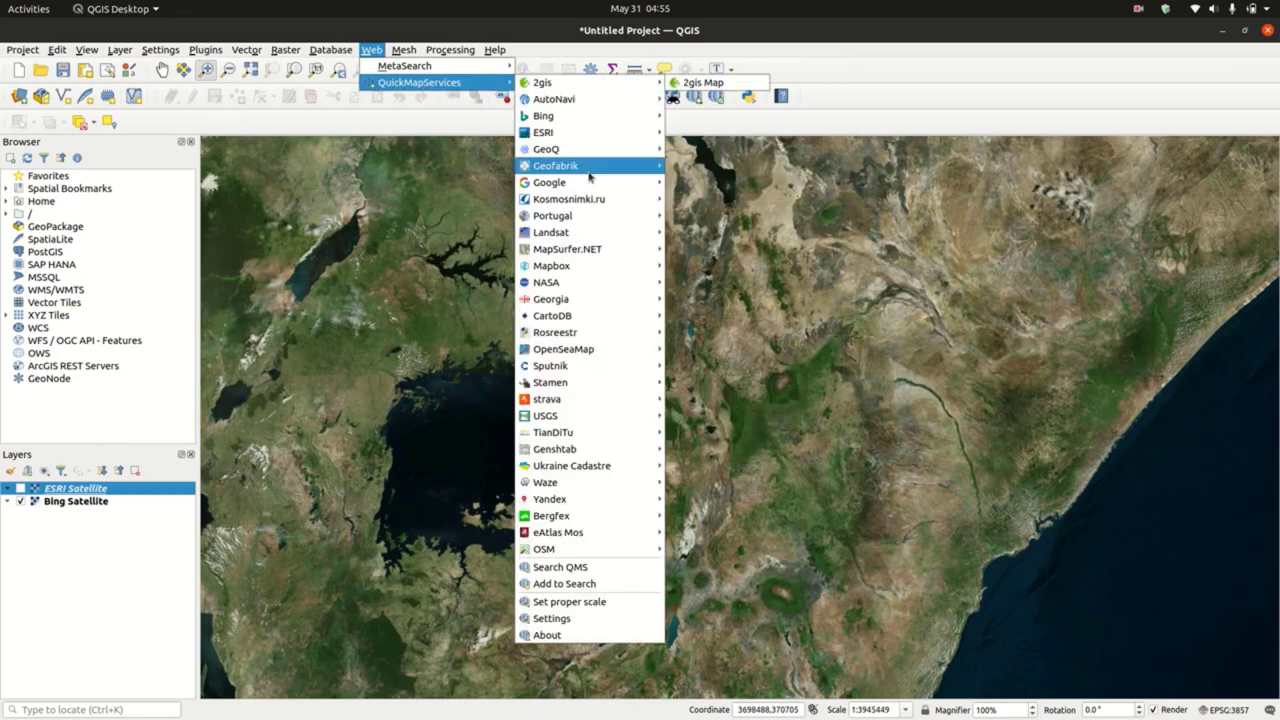
mouse_move(593, 188)
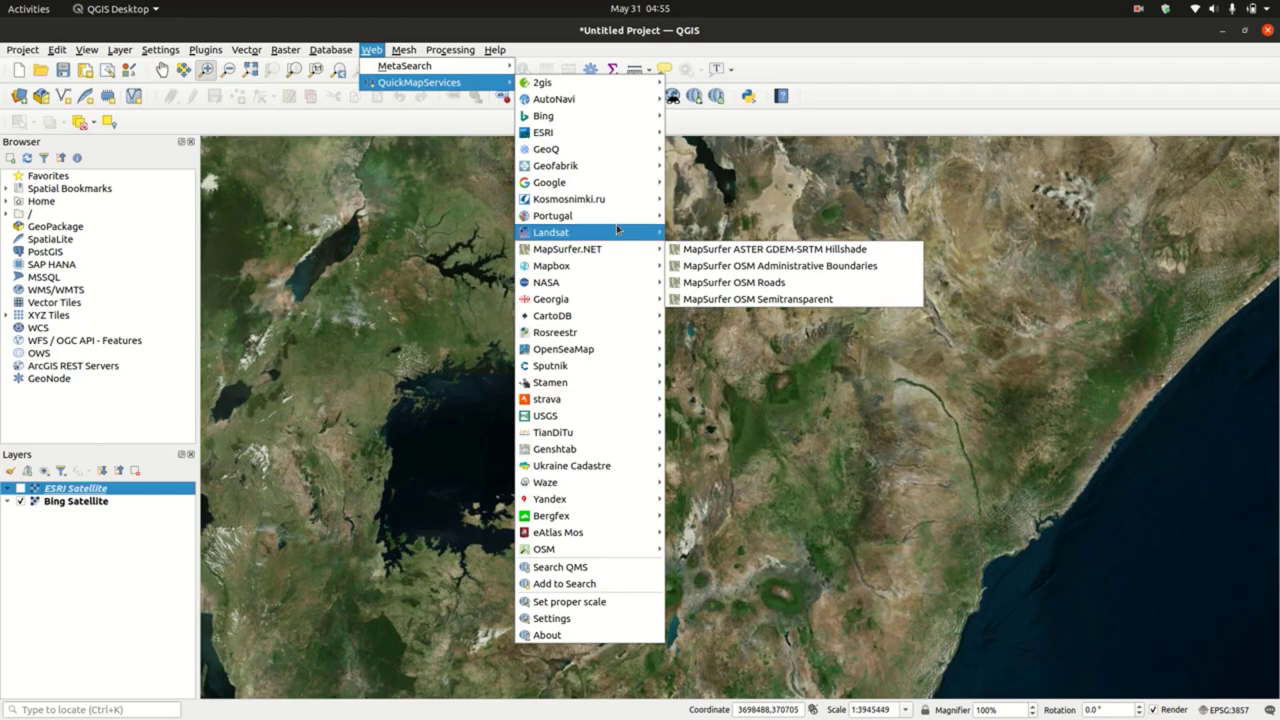
mouse_move(628, 318)
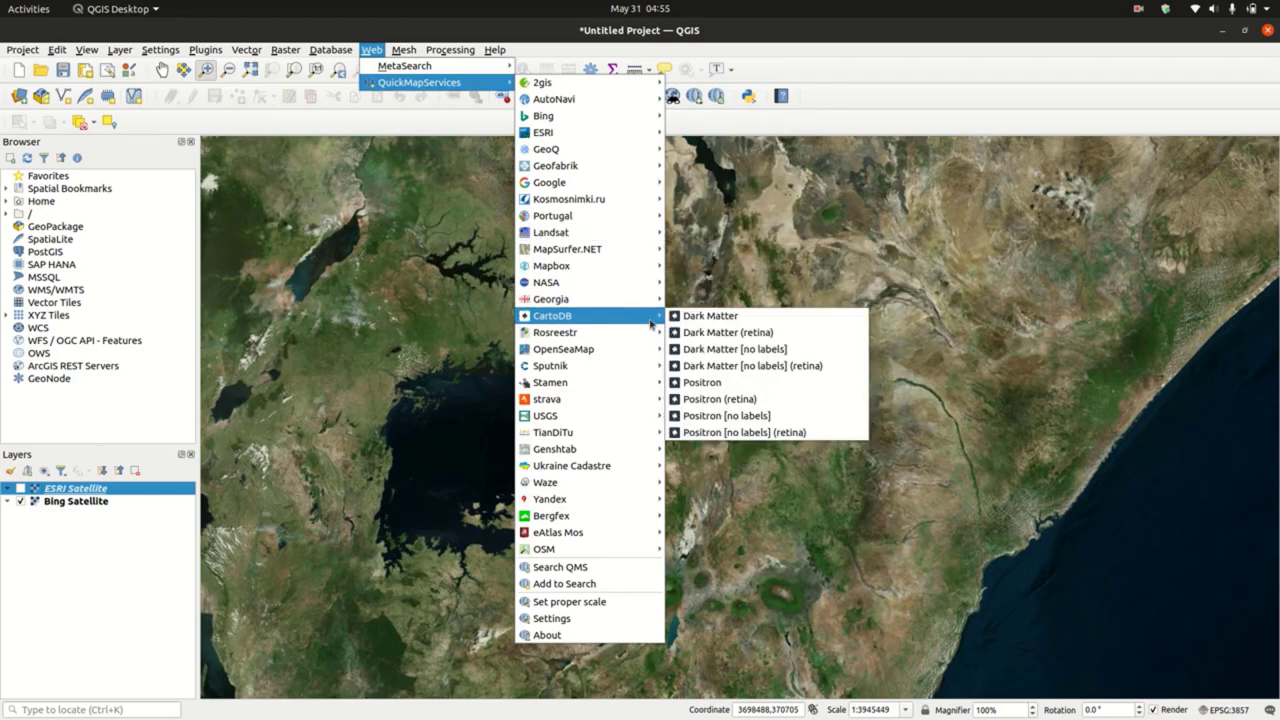
left_click(737, 318)
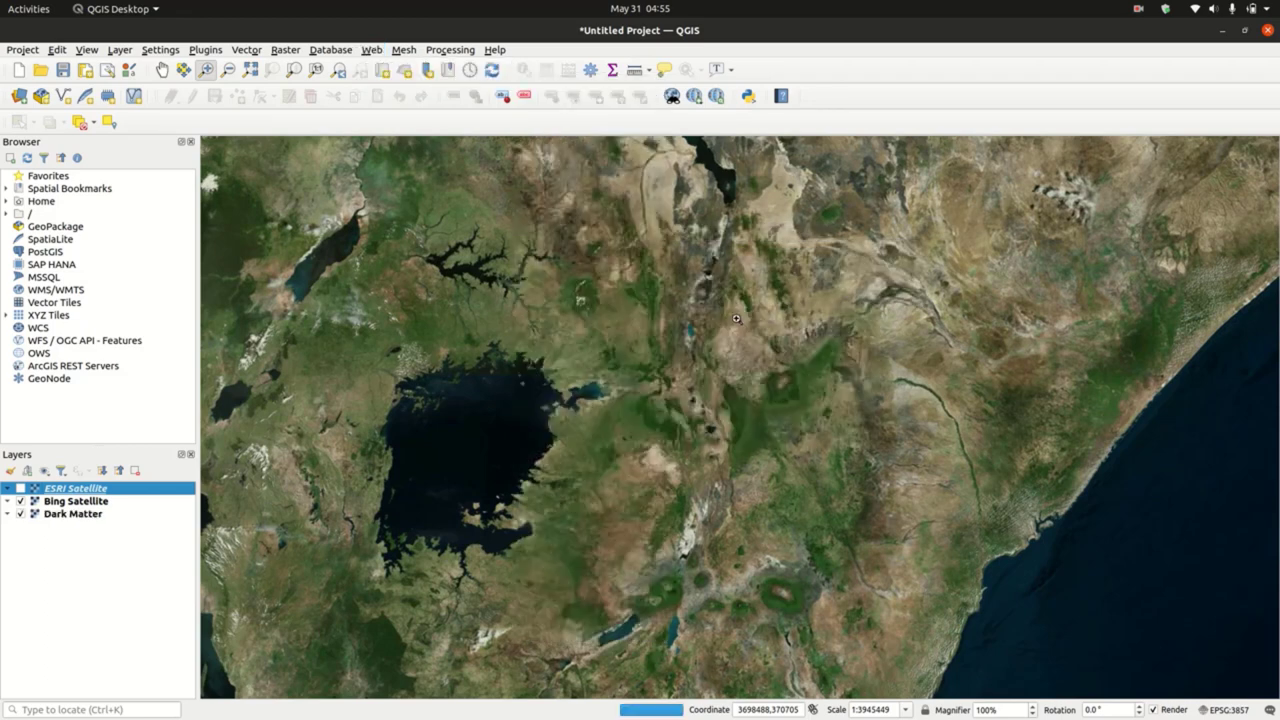
left_click(22, 503)
scroll(571, 420, "up", 1)
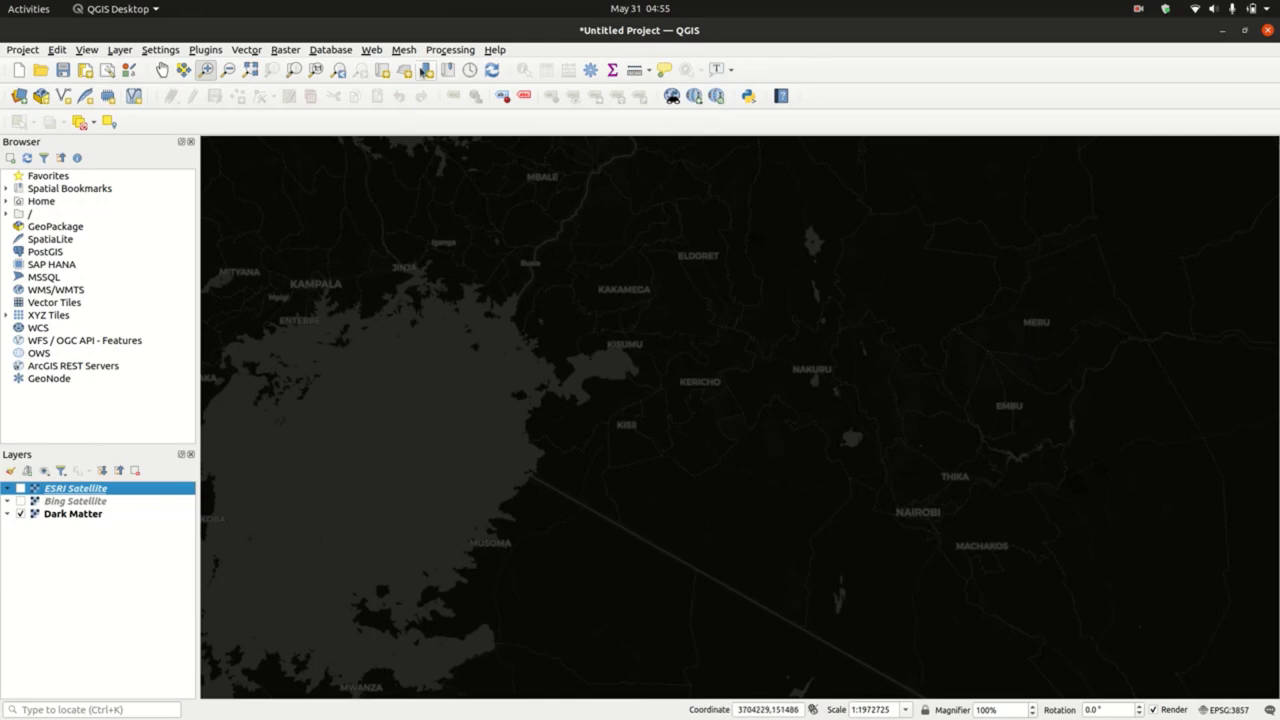
Show the Yandex submenu with Yandex Map, Yandex Narod Map and Yandex Satellite.
left_click(371, 49)
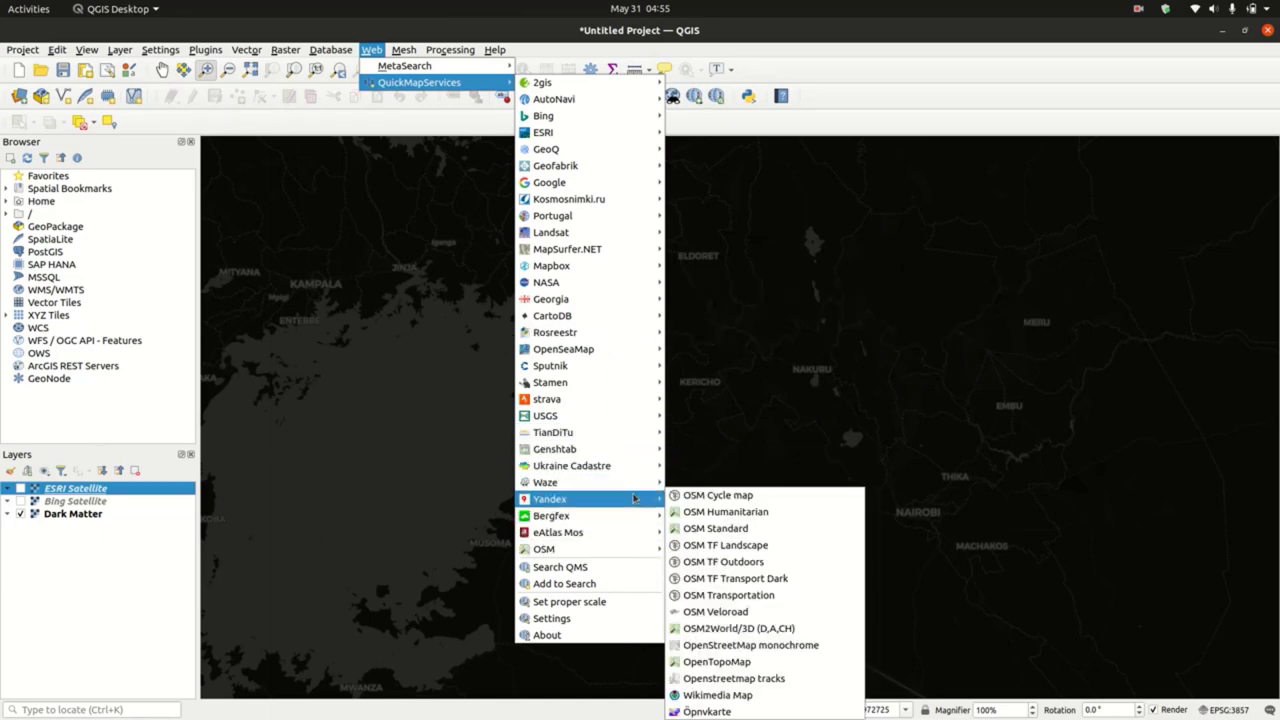
mouse_move(640, 499)
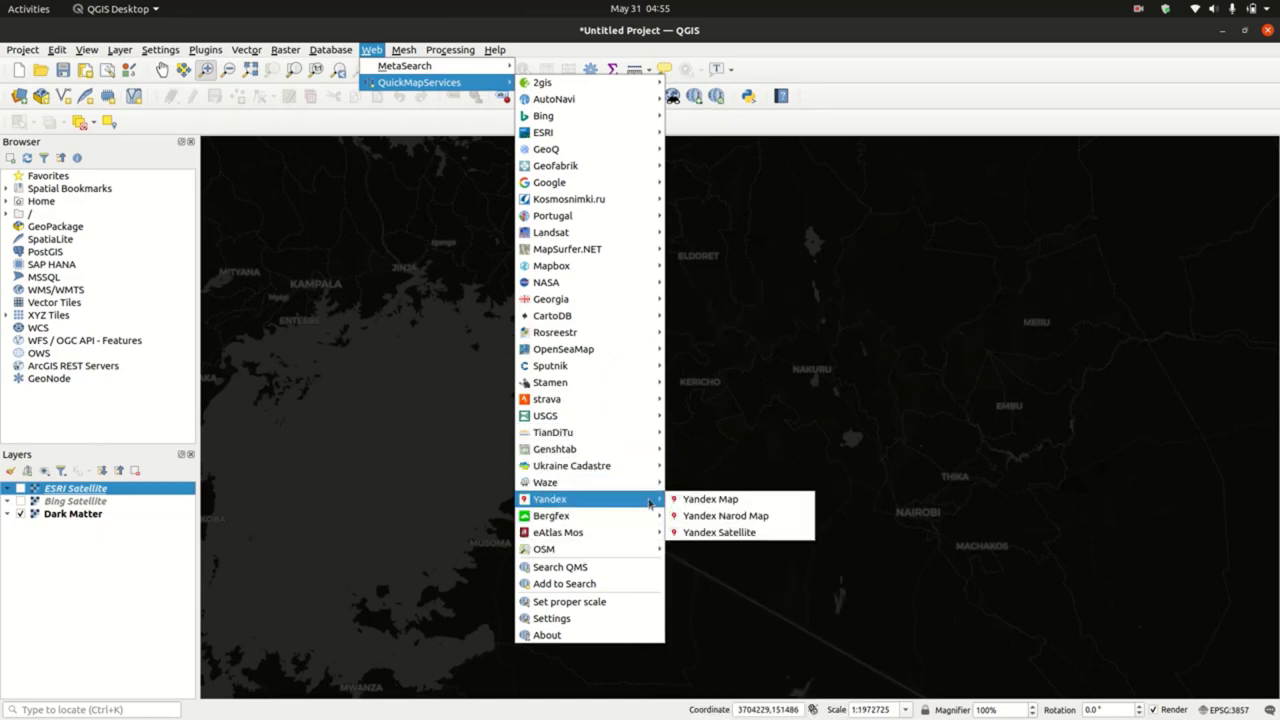
Add the Yandex Map basemap and switch off the Dark Matter layer.
left_click(725, 499)
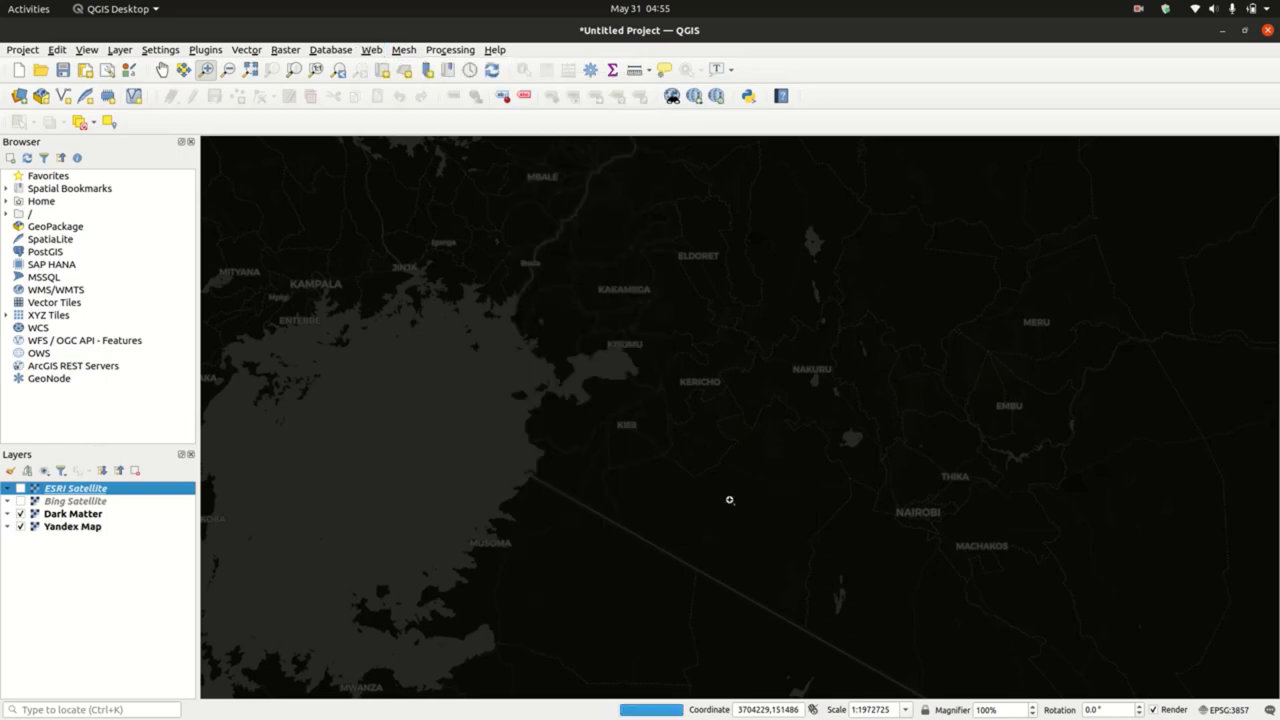
left_click(40, 514)
left_click(20, 513)
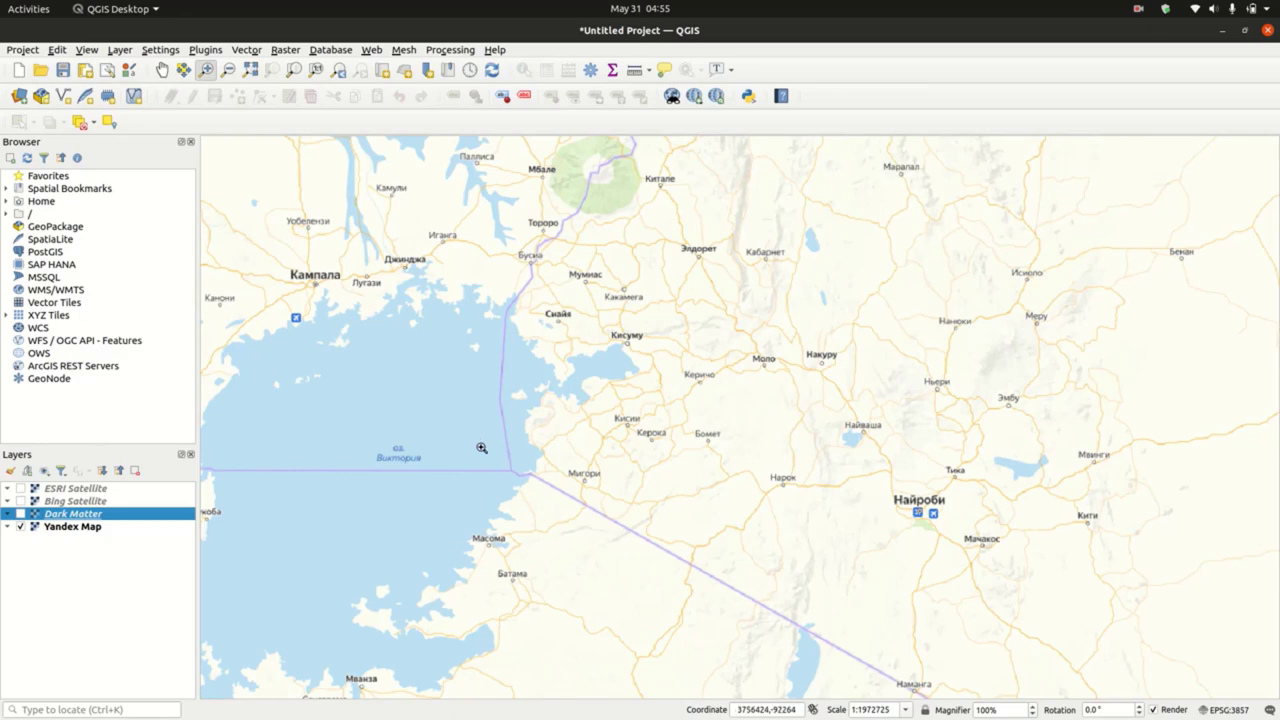
Reopen the Web > QuickMapServices provider menu.
left_click(371, 50)
mouse_move(396, 86)
mouse_move(588, 90)
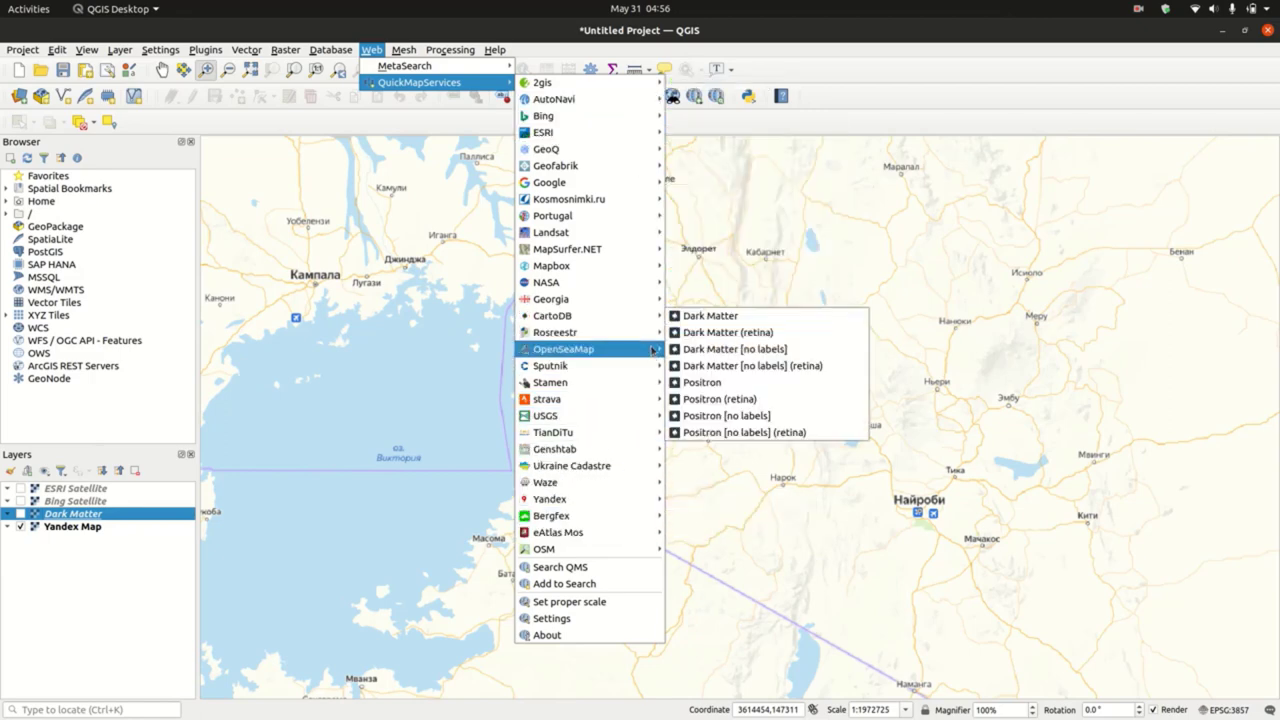
Add the Geofabrik Water basemap from the Geofabrik submenu.
mouse_move(634, 270)
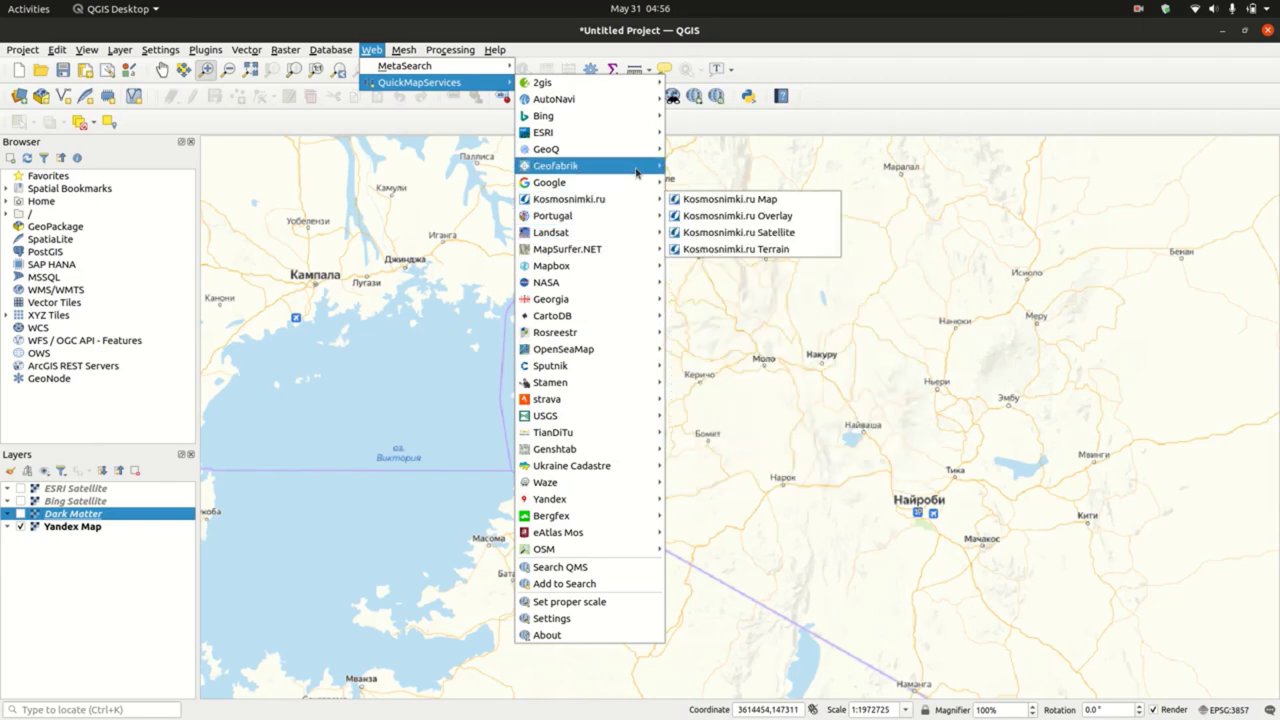
mouse_move(636, 172)
left_click(684, 170)
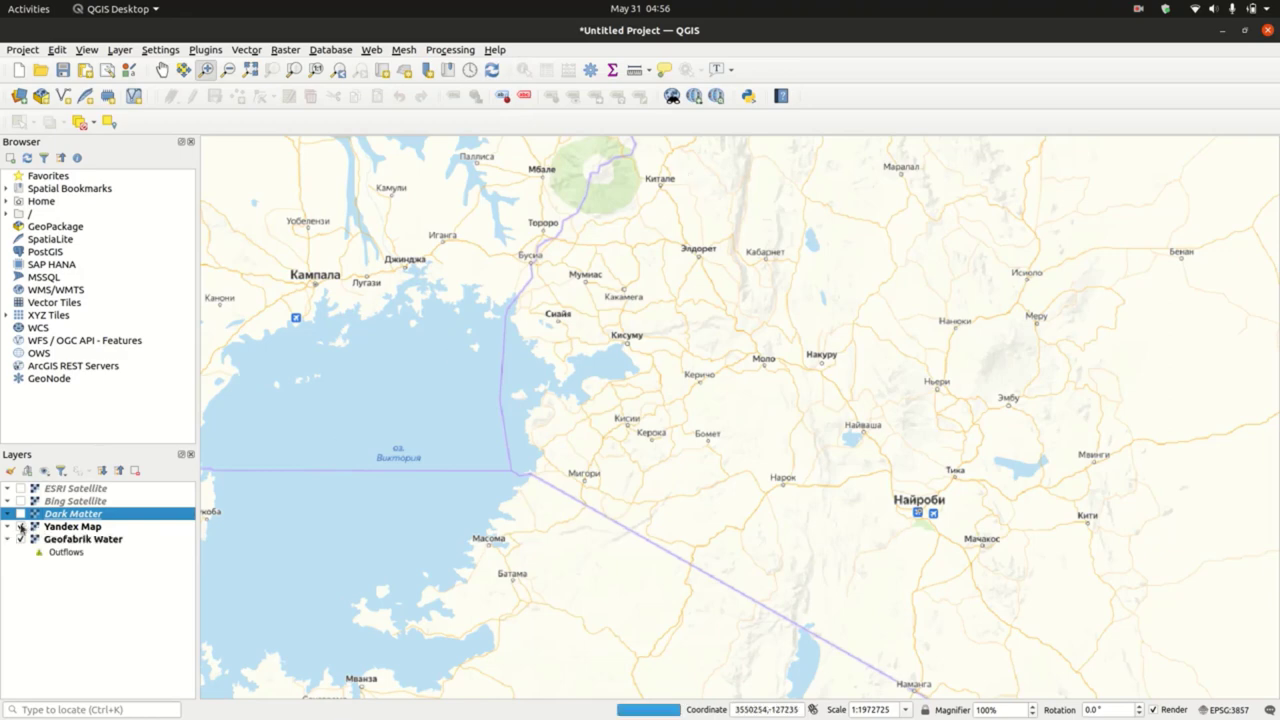
Zoom to the Geofabrik Water layer's extent, then switch that layer off.
right_click(84, 540)
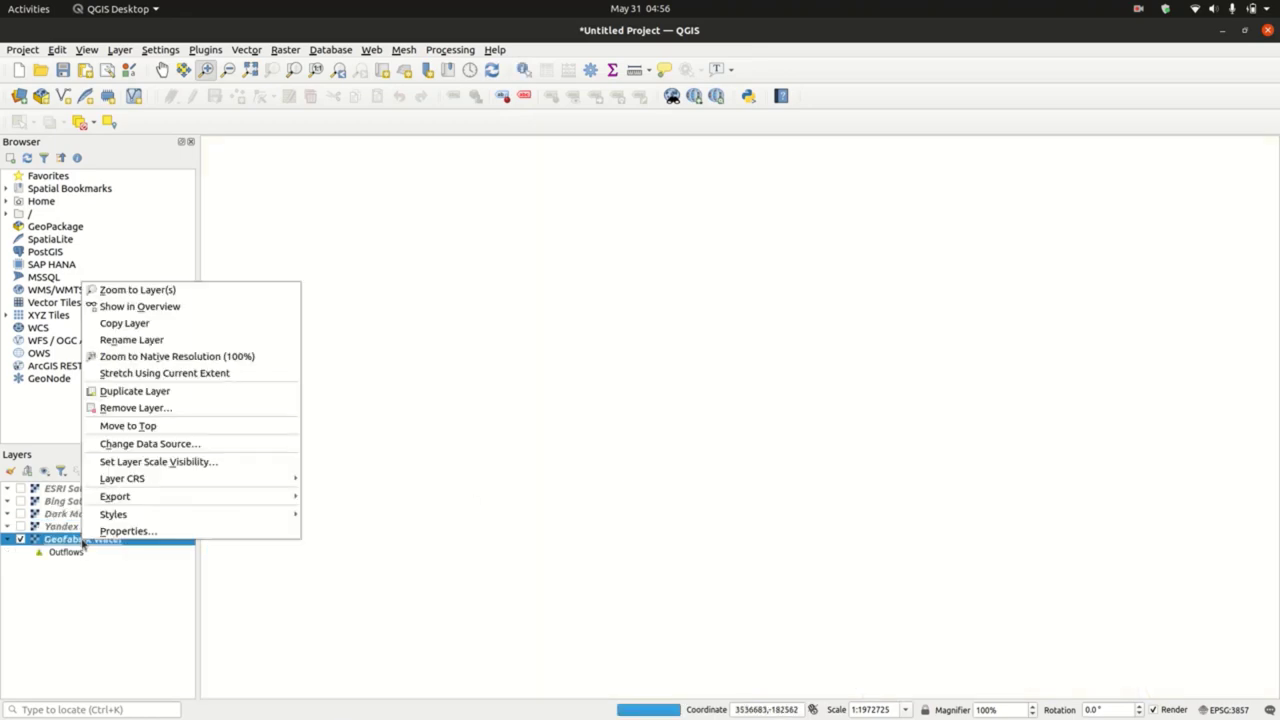
left_click(132, 290)
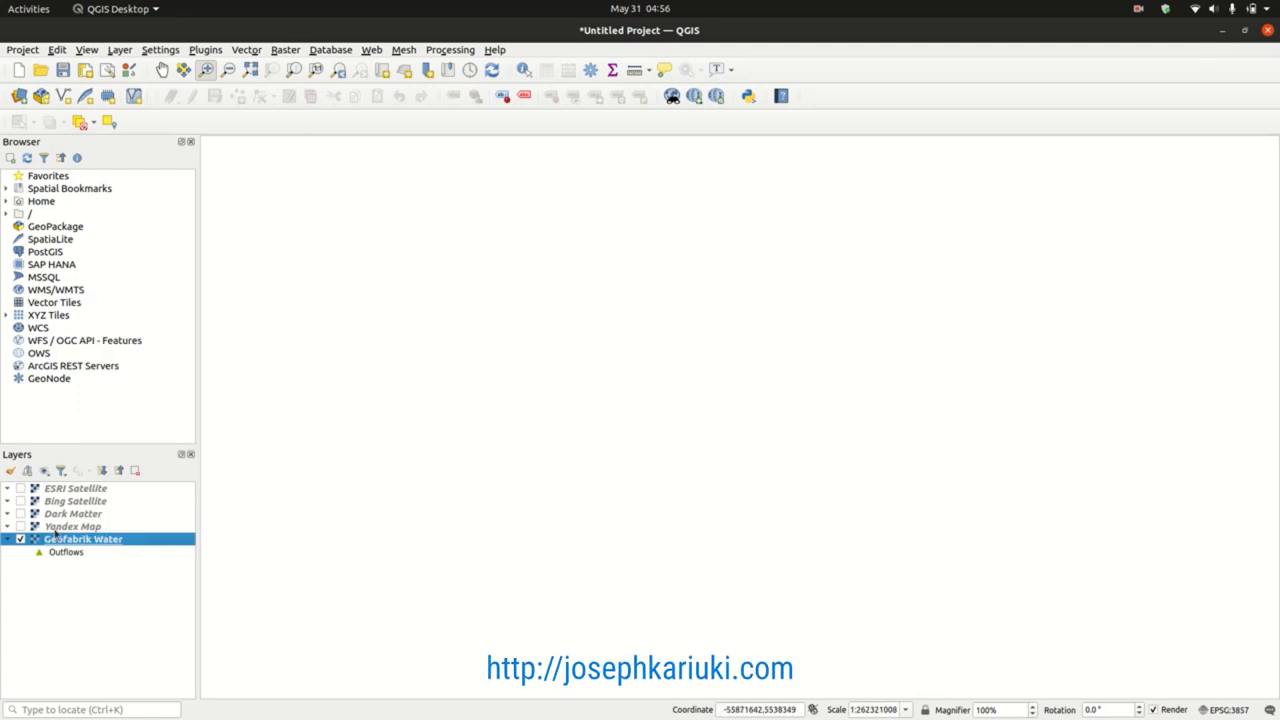
left_click(20, 540)
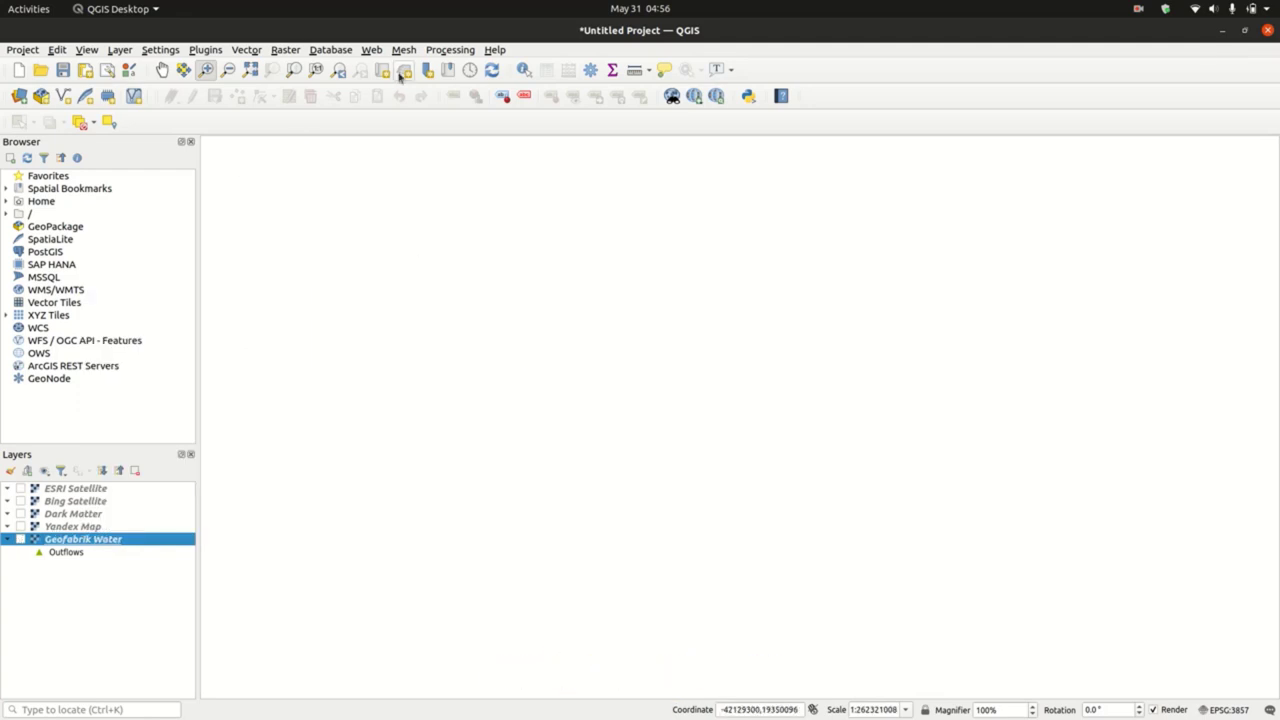
left_click(374, 52)
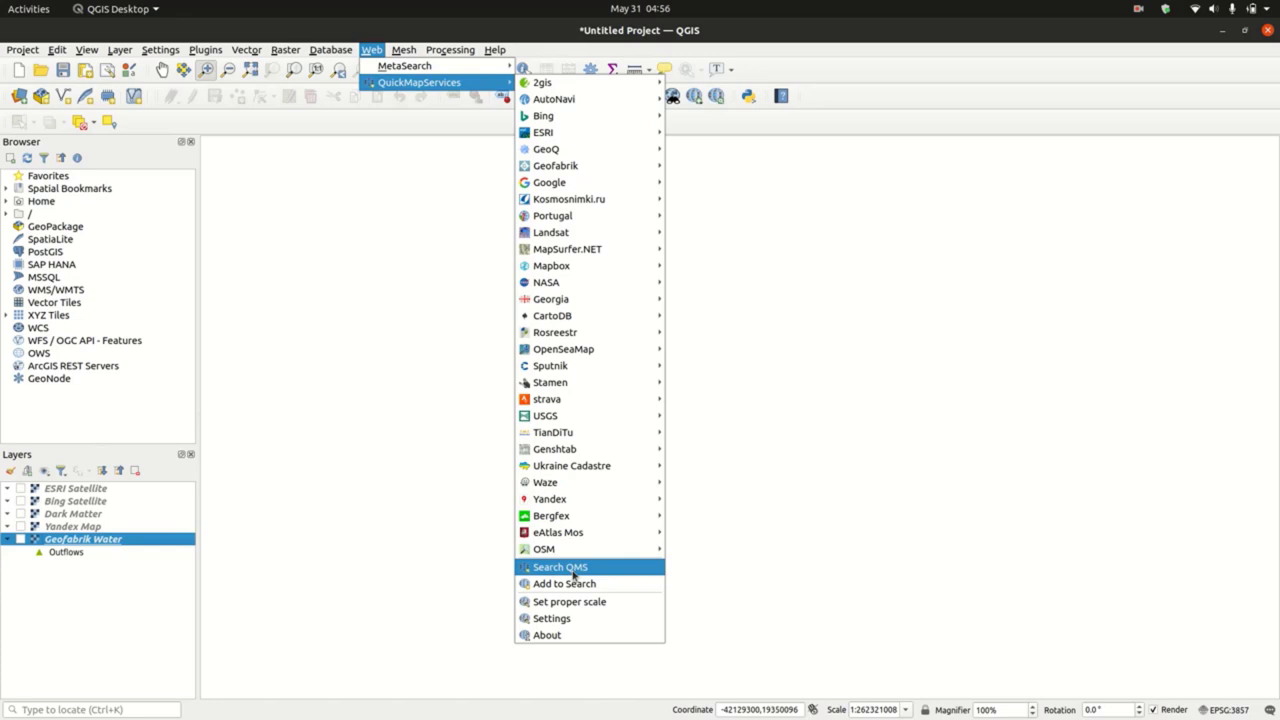
Search QMS for 'na' and add the Moscow green-space GeoJSON service from the last result.
left_click(574, 574)
left_click(1048, 156)
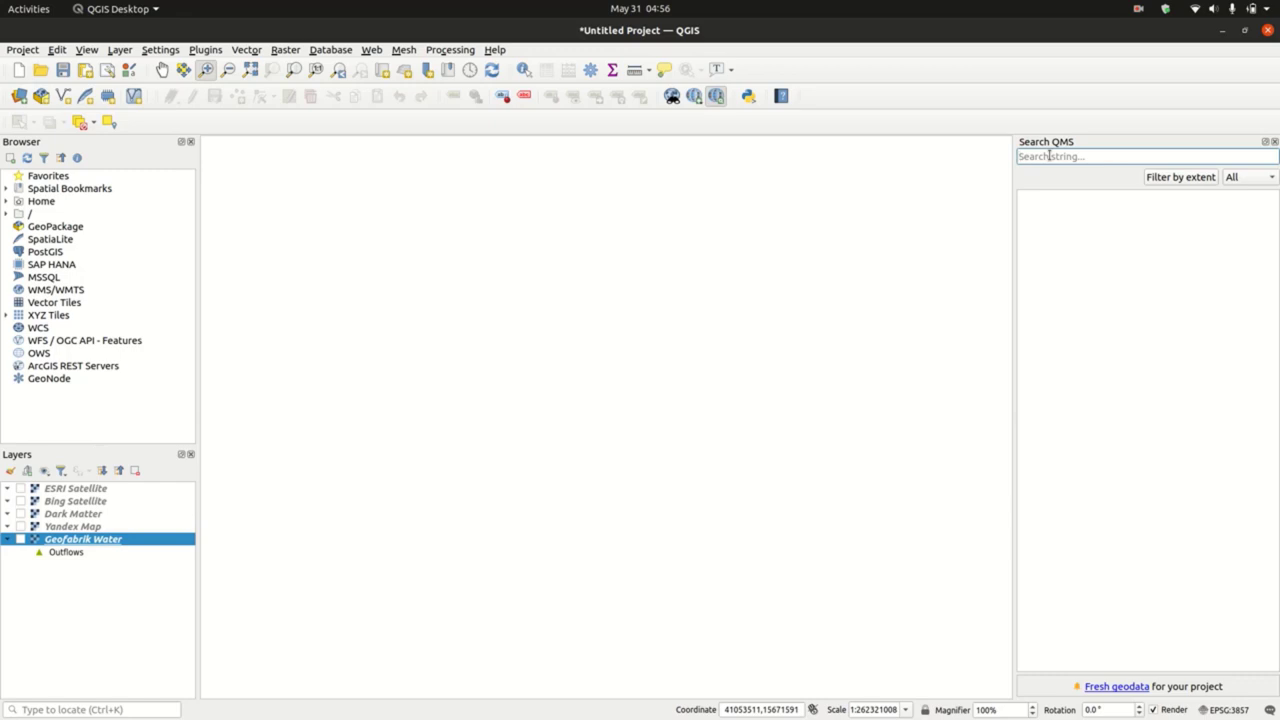
type("nasa")
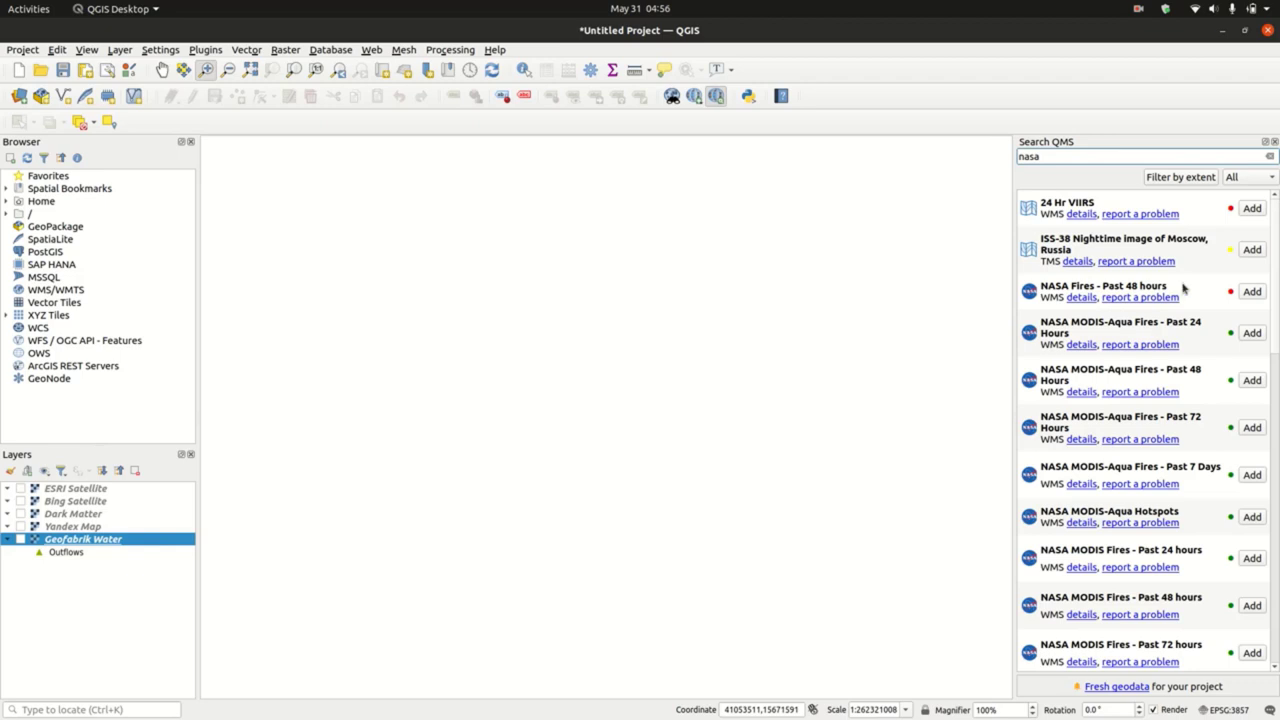
scroll(1183, 289, "down", 10)
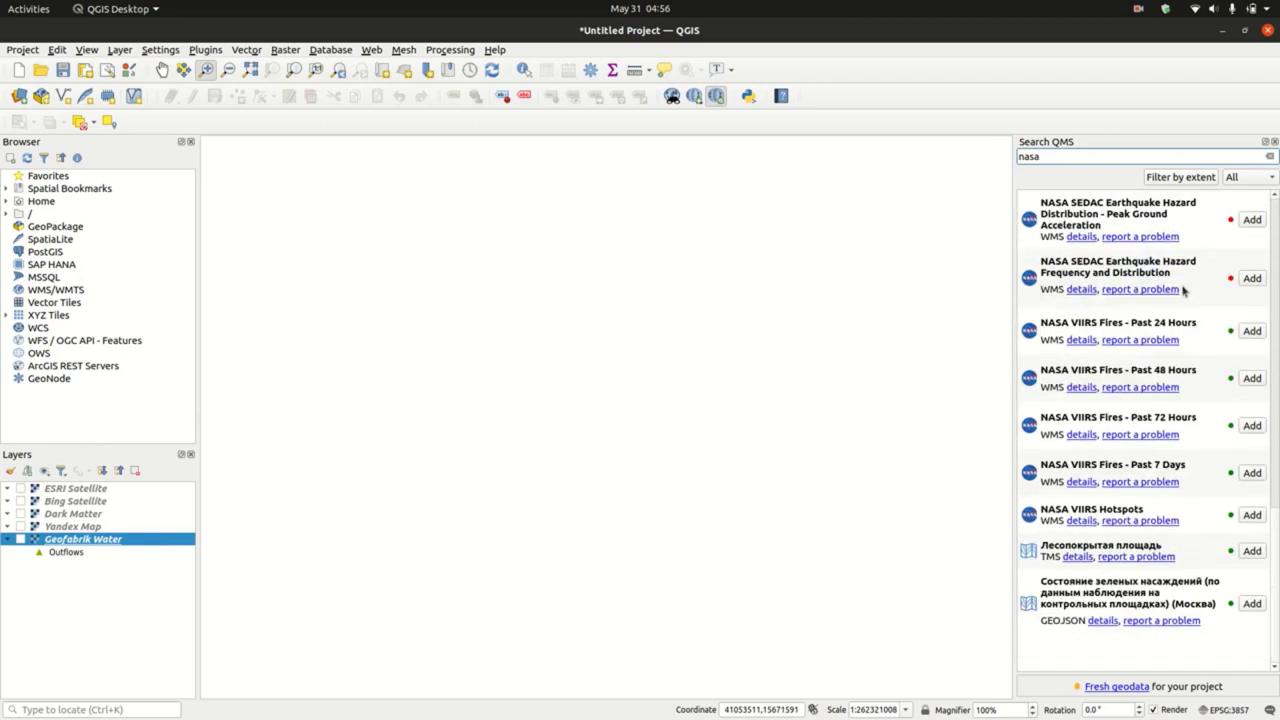
left_click(1252, 602)
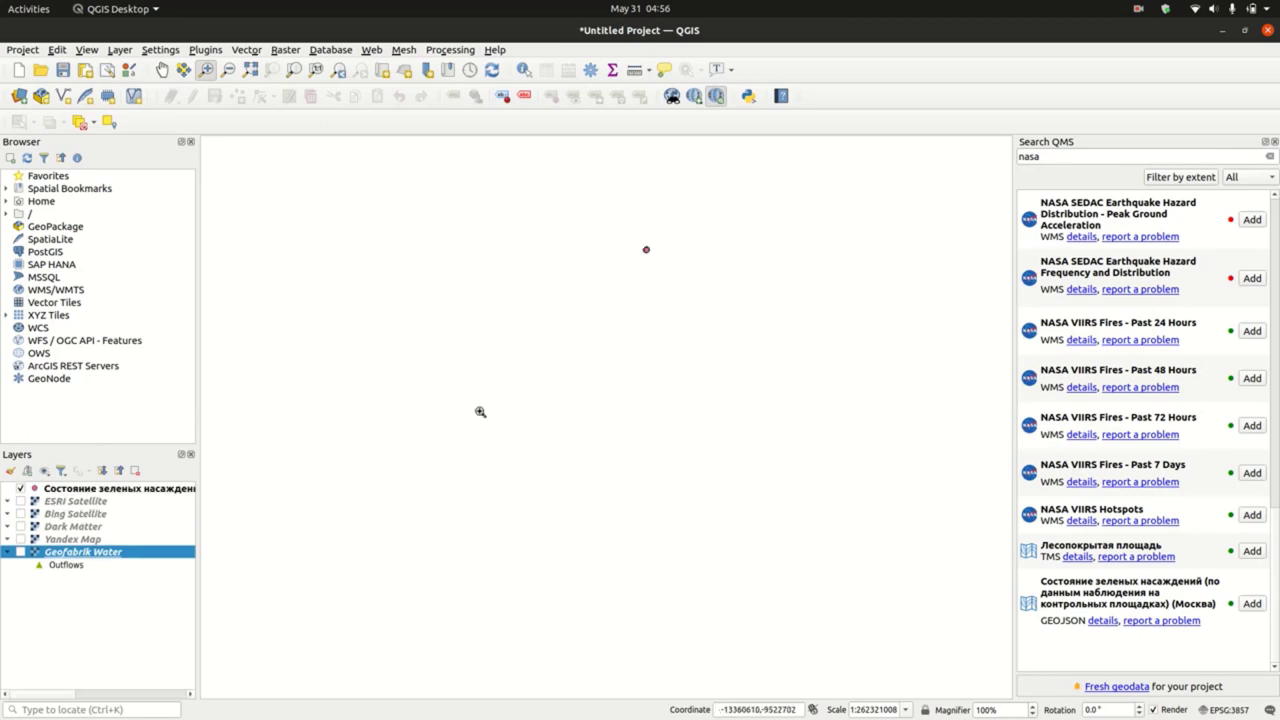
right_click(90, 492)
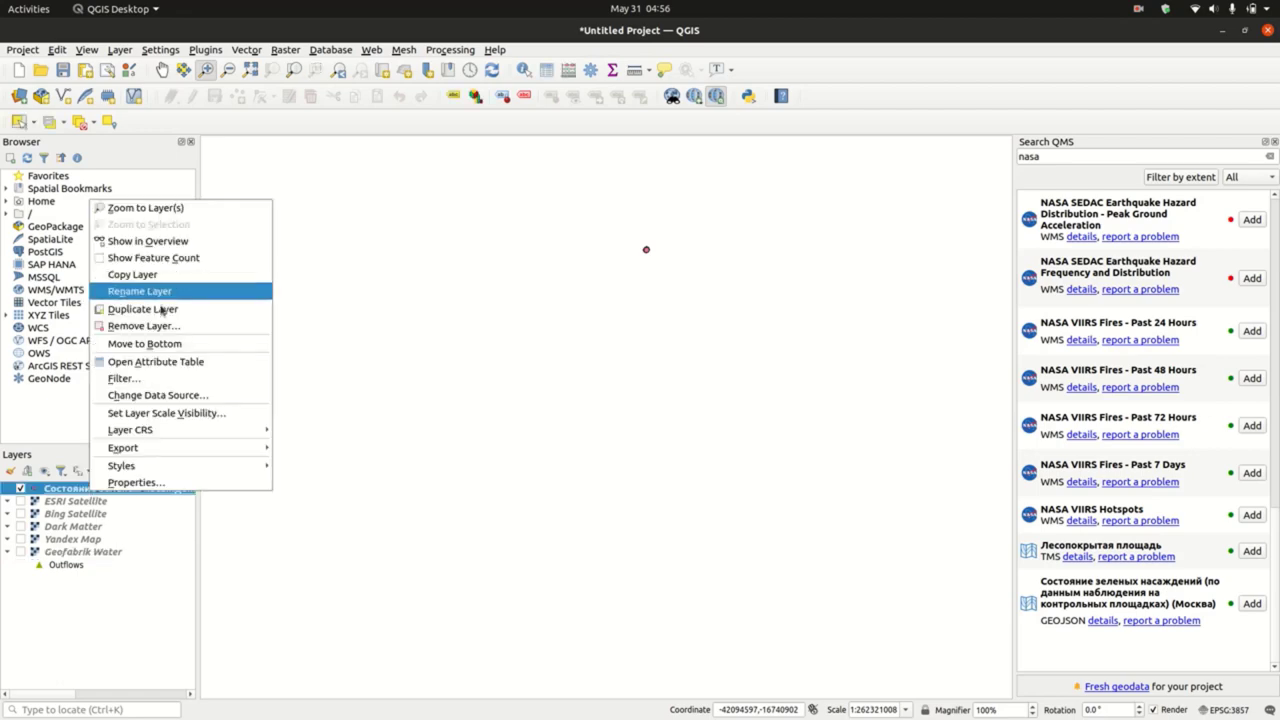
left_click(163, 363)
scroll(636, 331, "down", 12)
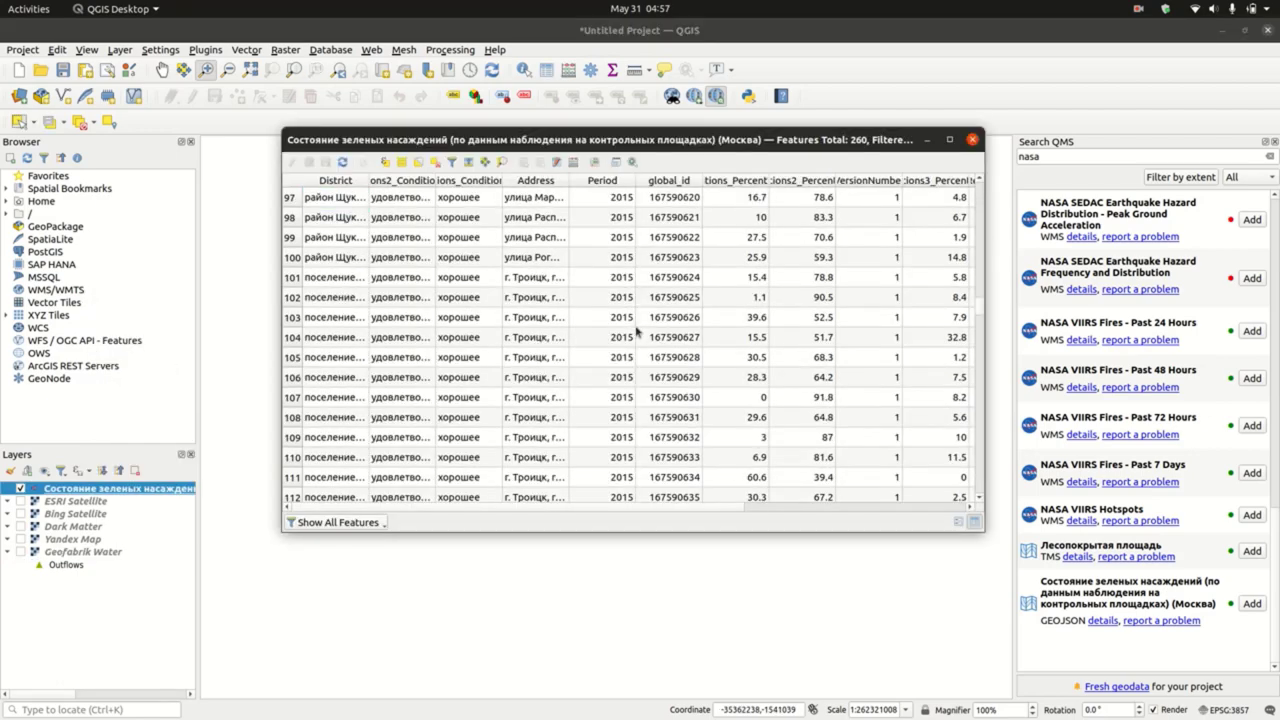
scroll(636, 331, "up", 12)
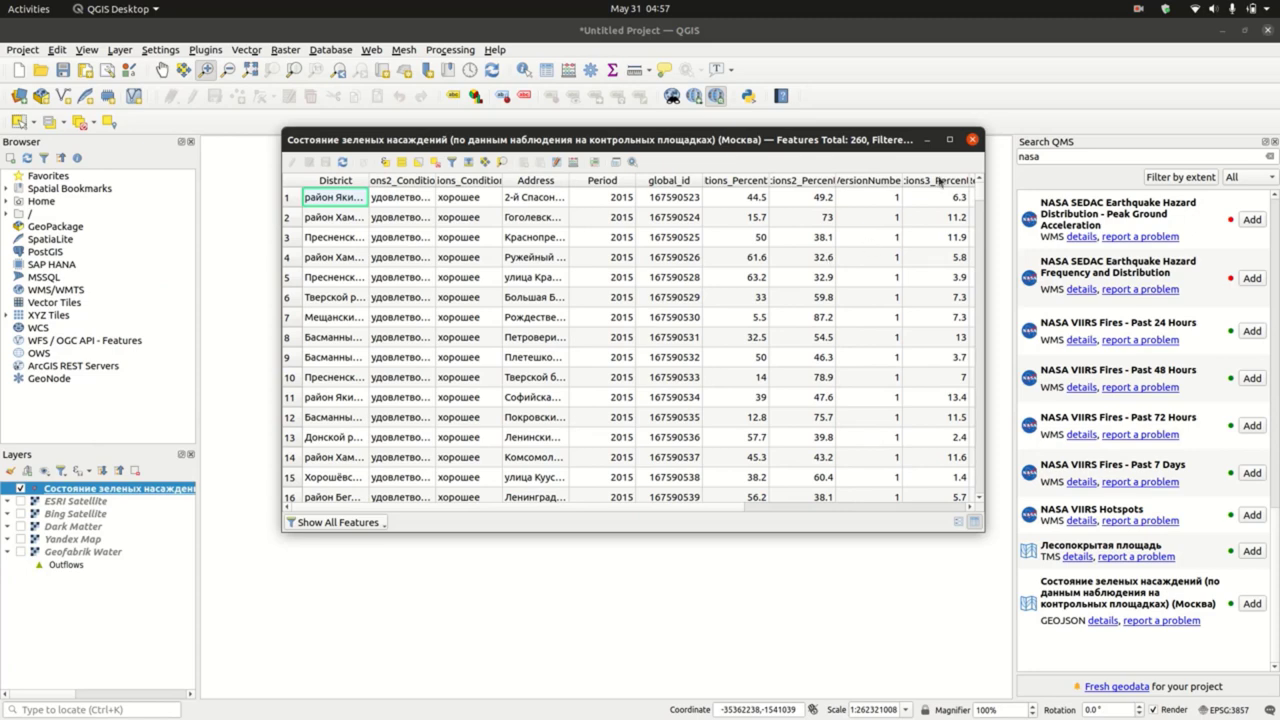
left_click(972, 140)
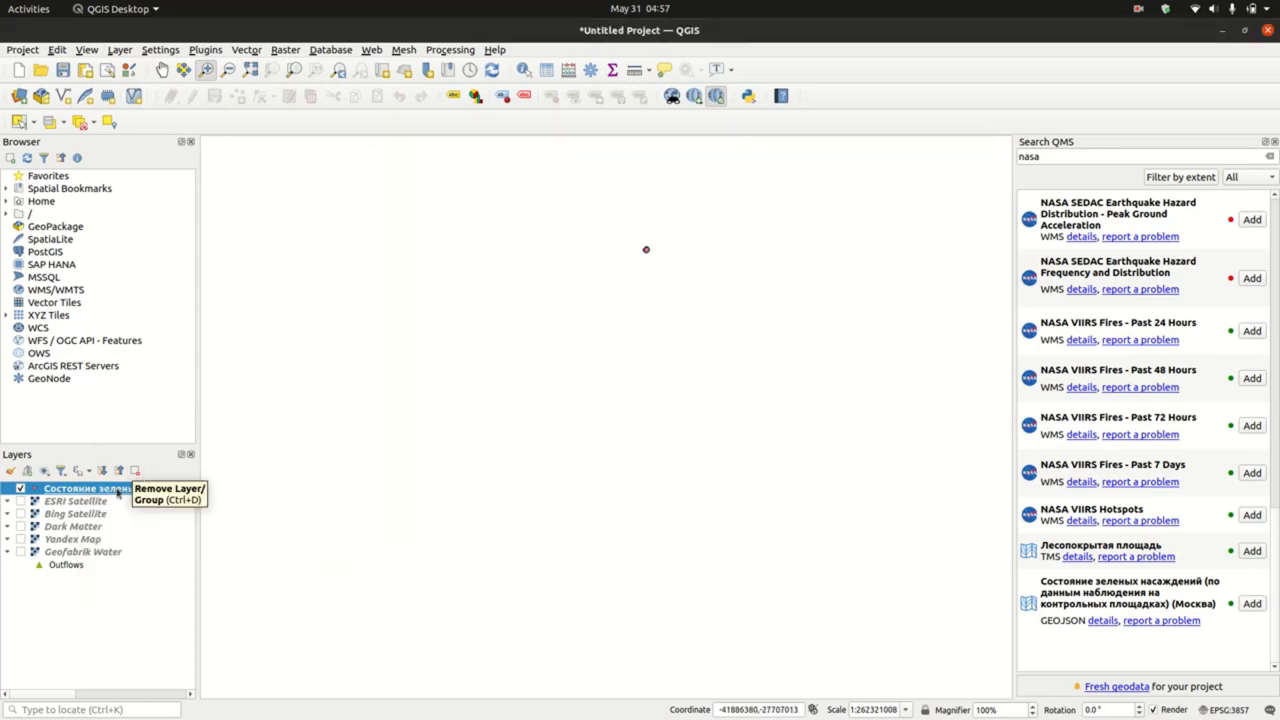
scroll(1163, 545, "up", 5)
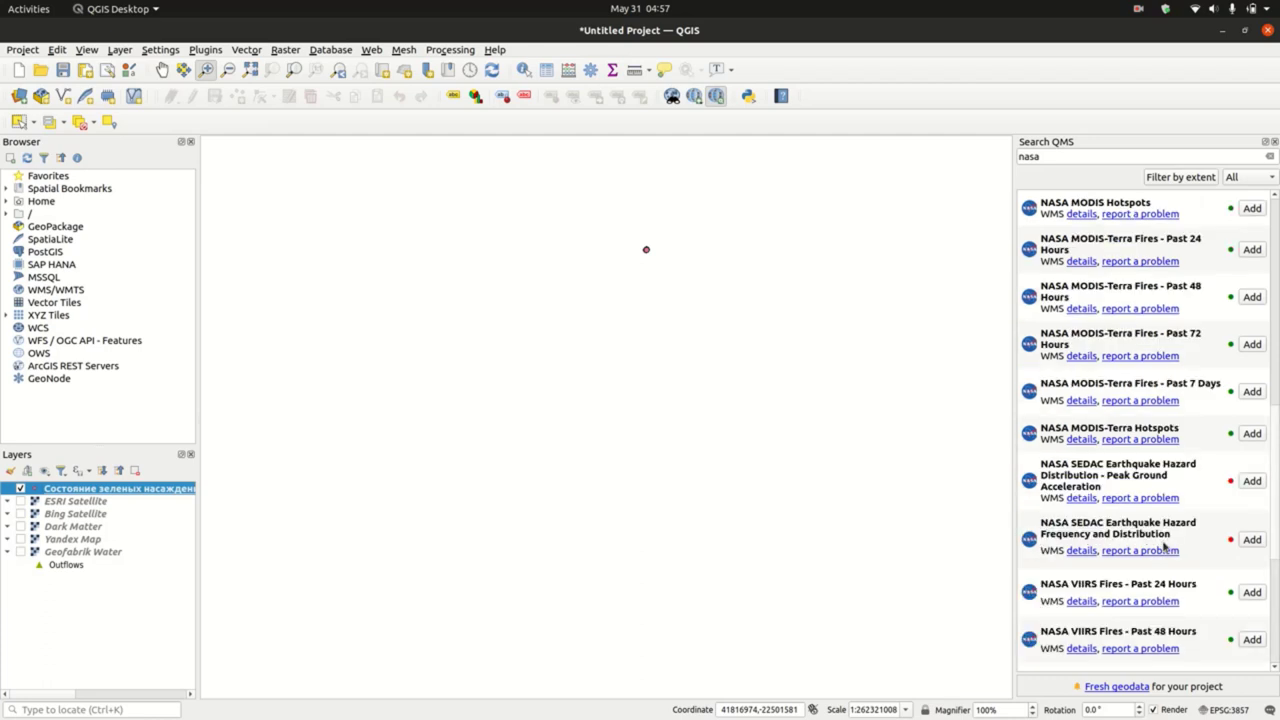
scroll(1163, 545, "down", 5)
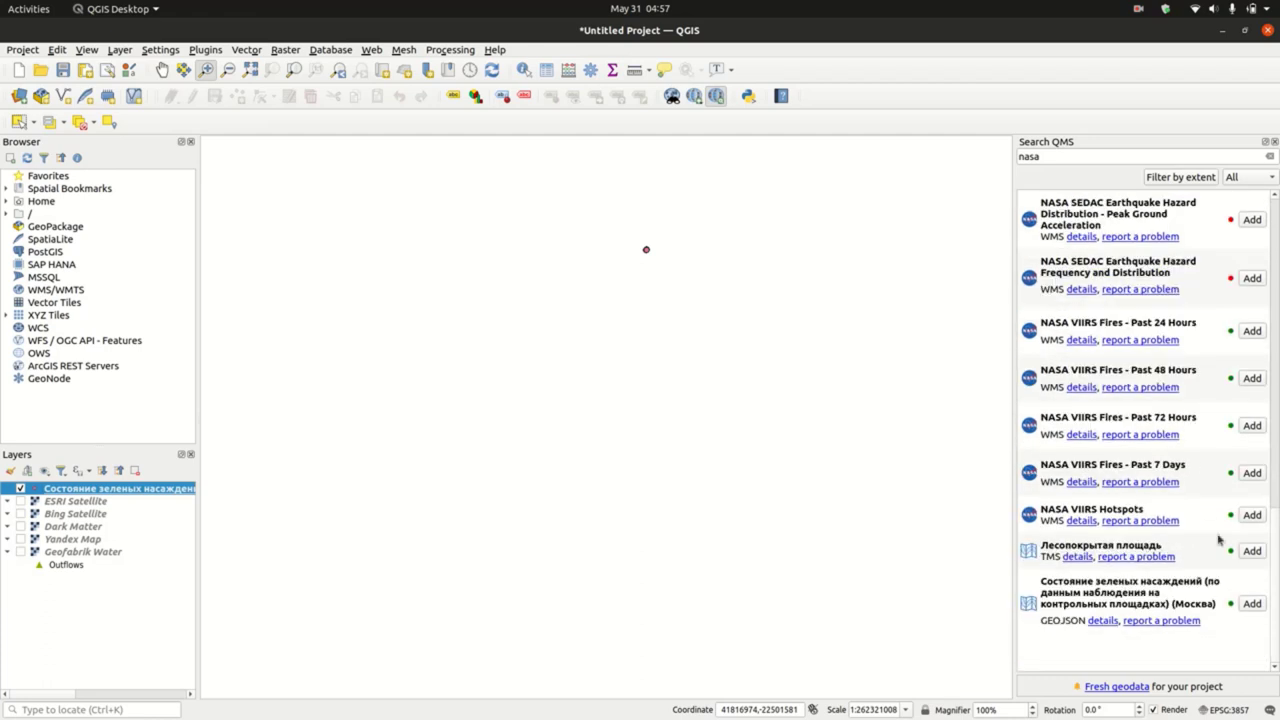
Add the NASA VIIRS Hotspots service and zoom in on its MAP_KEY error message.
left_click(1252, 514)
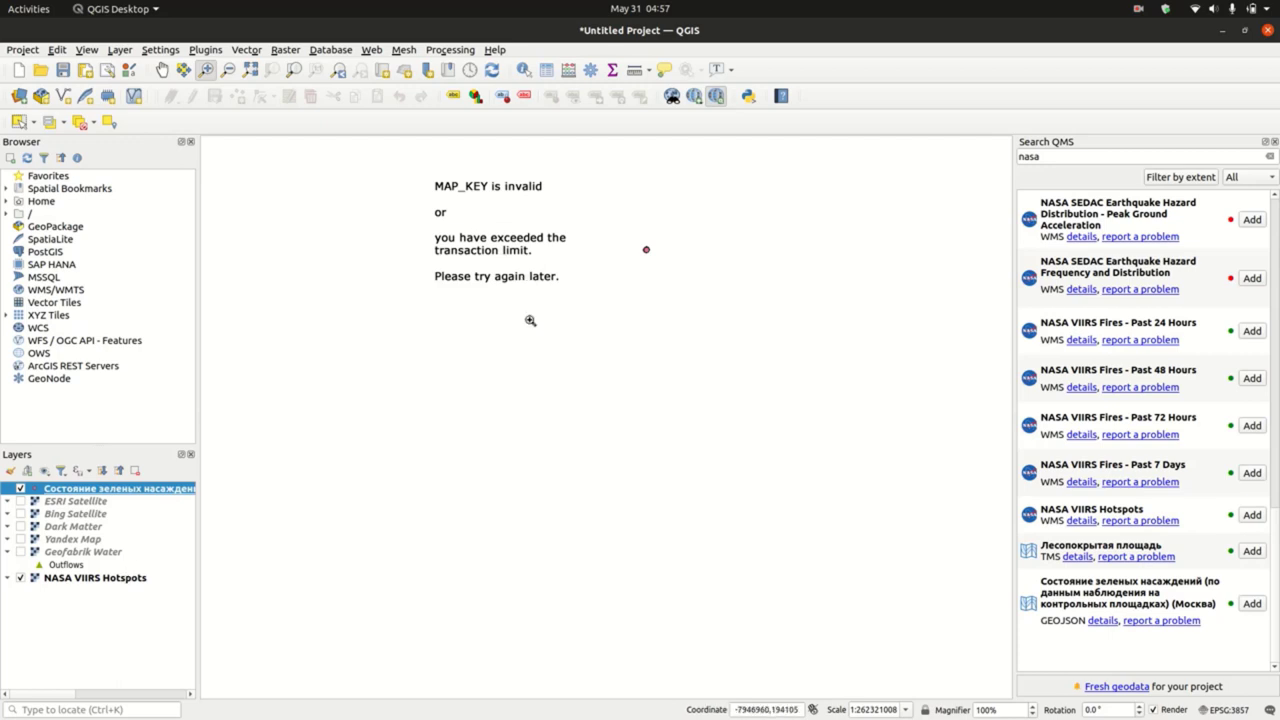
left_click_drag(416, 167, 671, 311)
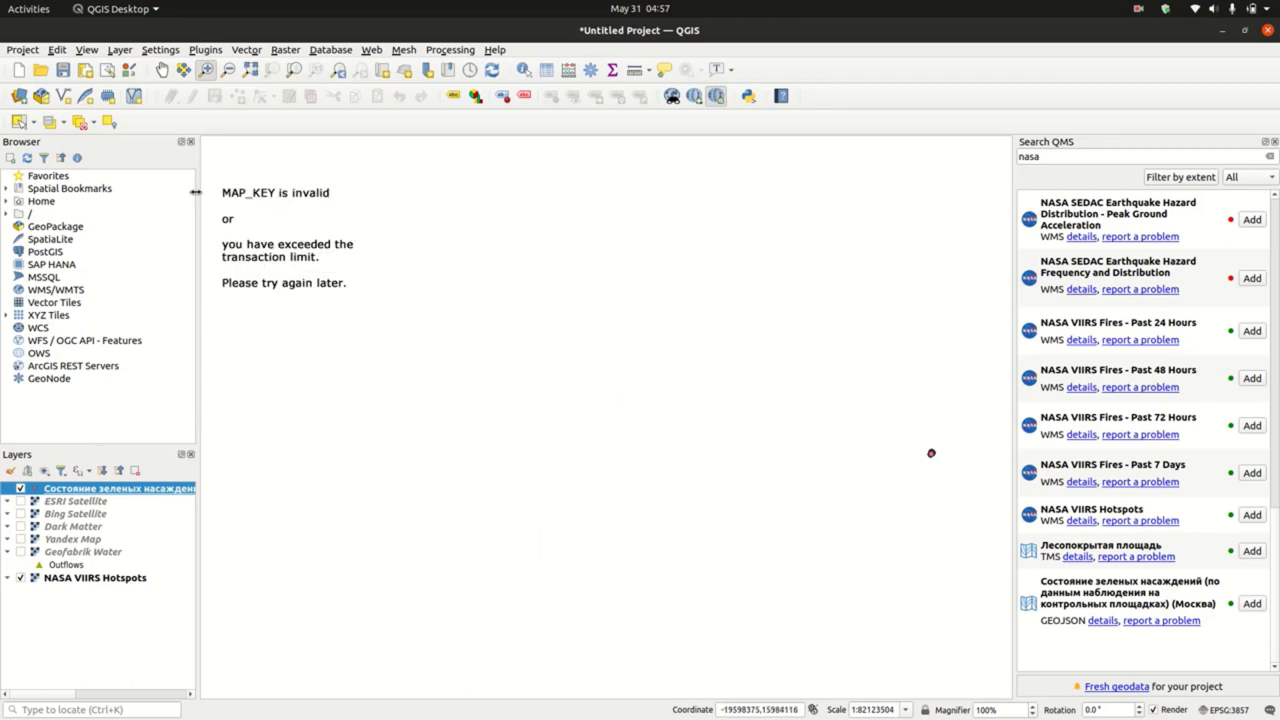
left_click_drag(218, 181, 395, 300)
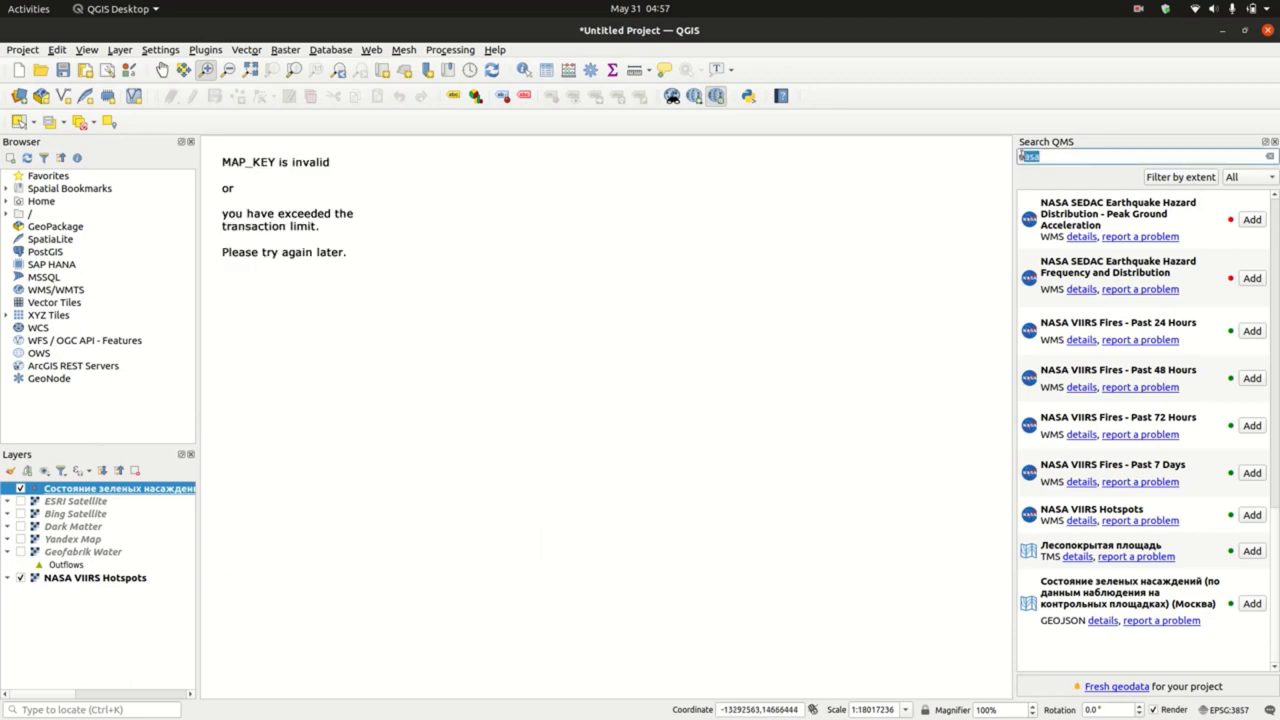
left_click_drag(1045, 157, 987, 158)
Turn on ESRI Satellite, hide the green-space layer, and zoom out to the world.
left_click(20, 501)
left_click(20, 488)
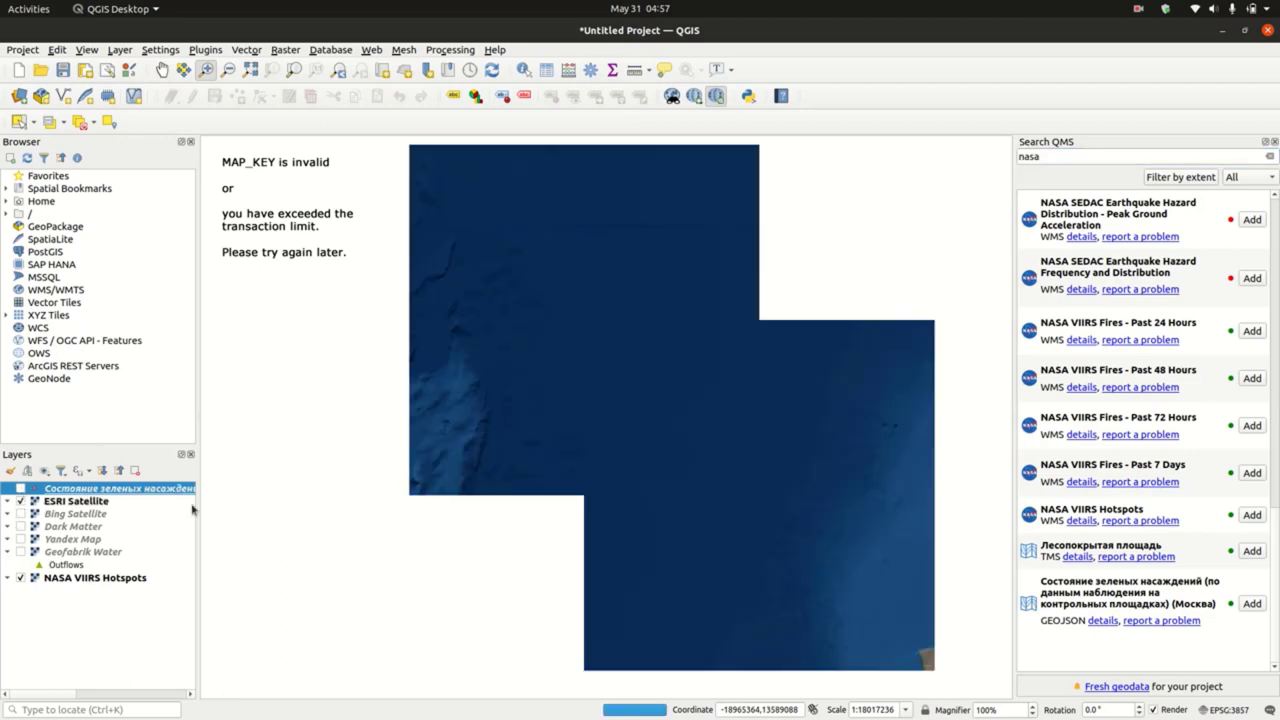
scroll(523, 409, "up", 1)
scroll(523, 409, "down", 7)
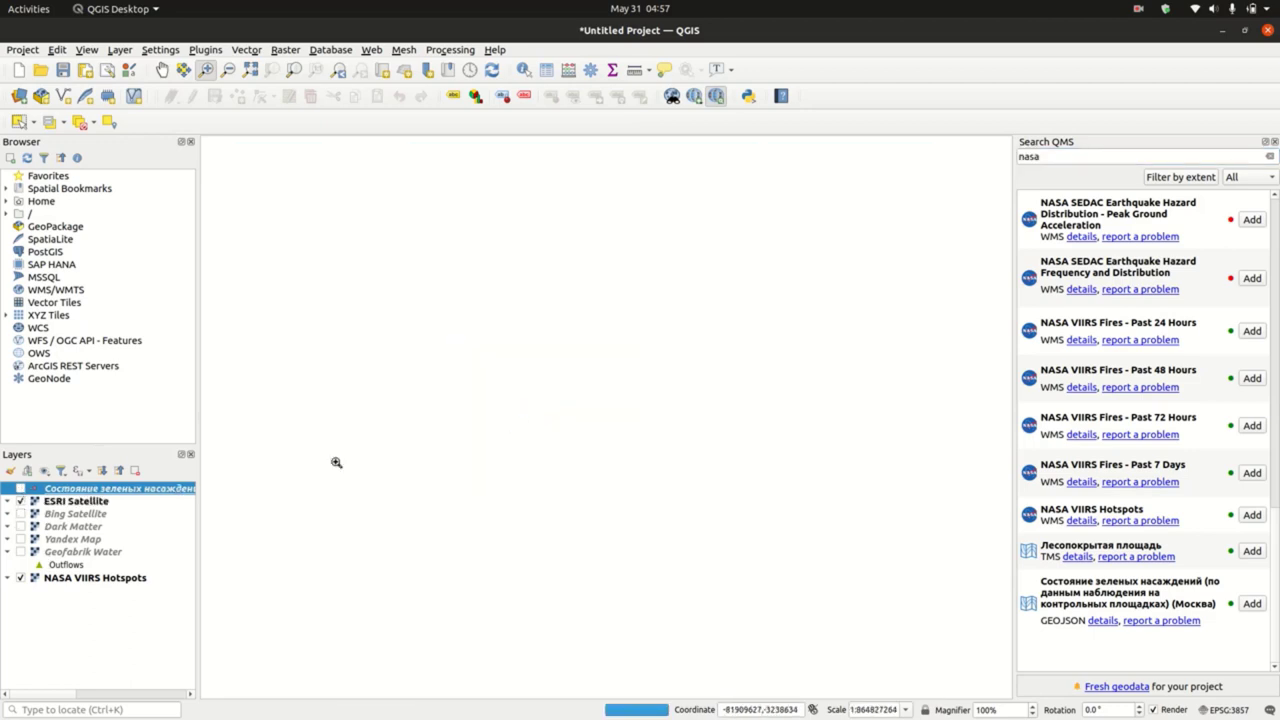
scroll(569, 454, "up", 3)
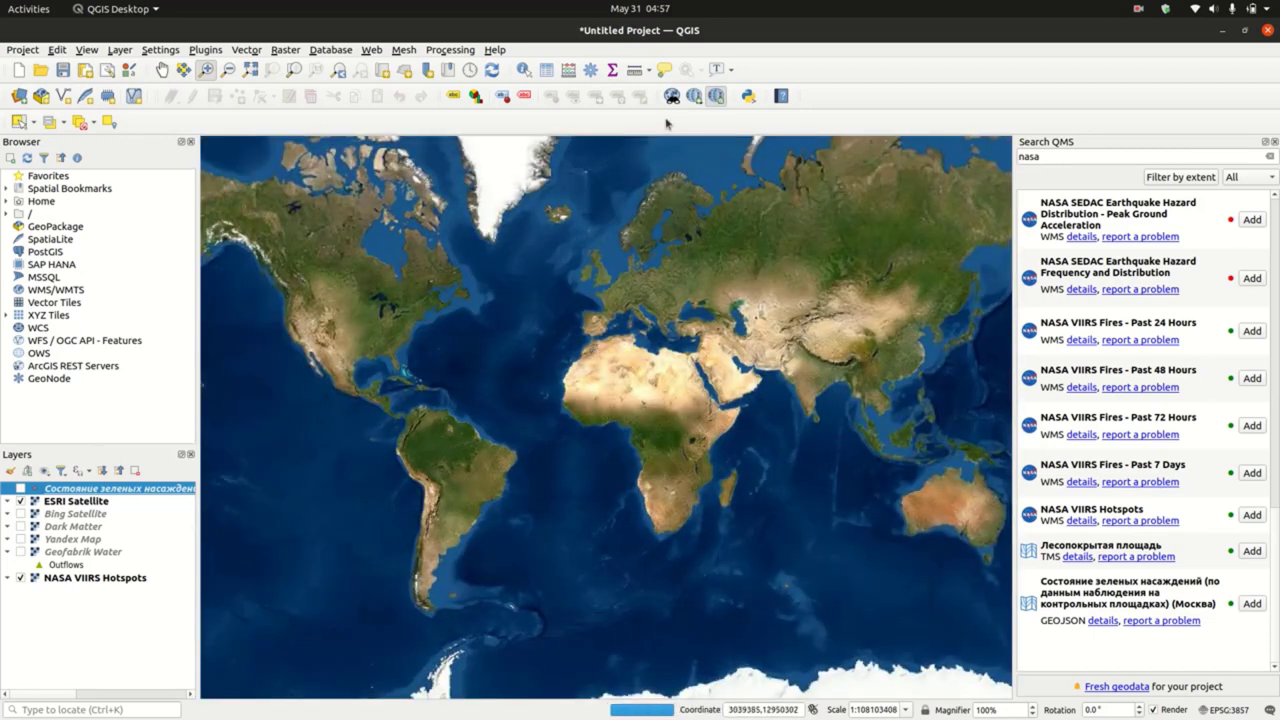
Close the Search QMS panel and open the QuickMapServices About window.
left_click(1274, 142)
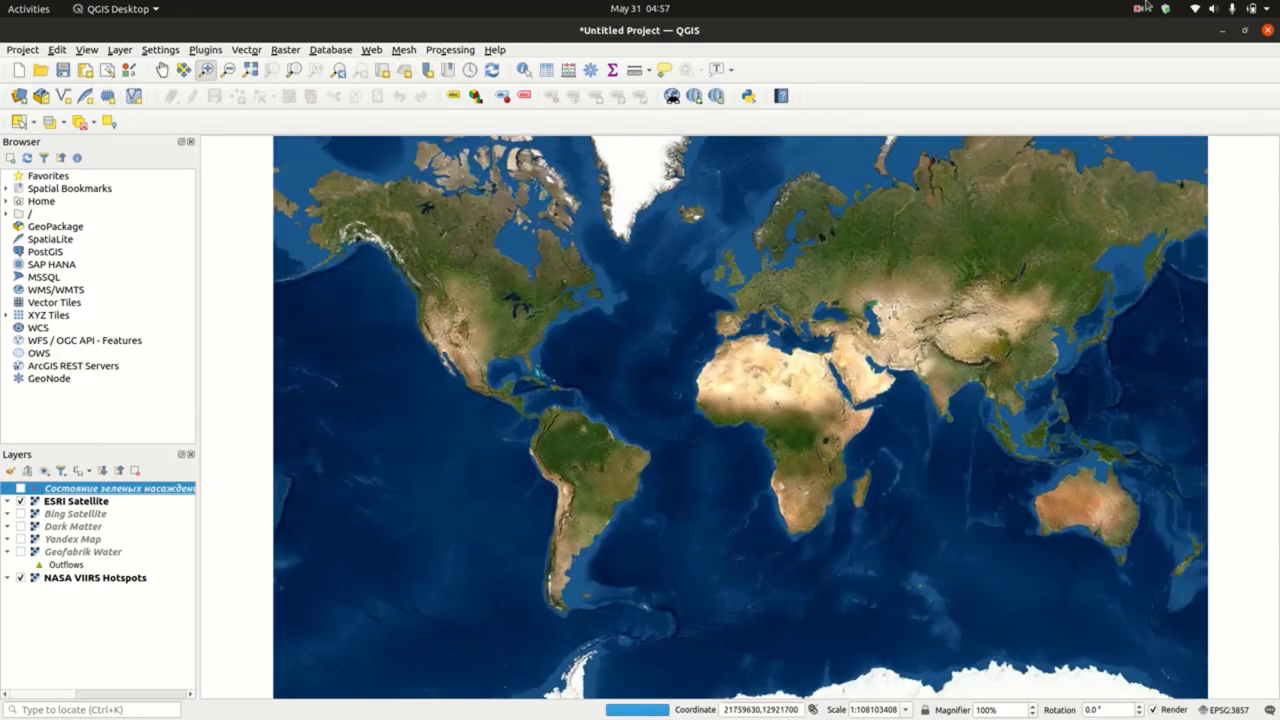
left_click(370, 50)
mouse_move(440, 82)
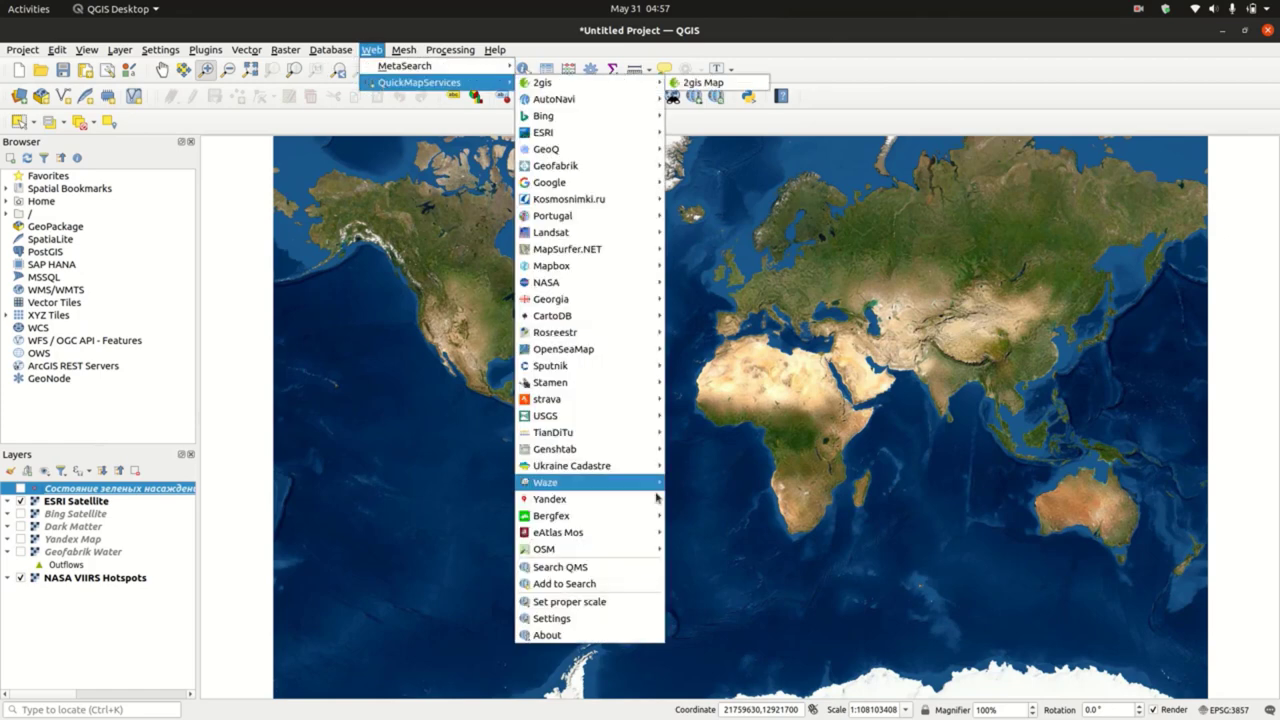
left_click(548, 635)
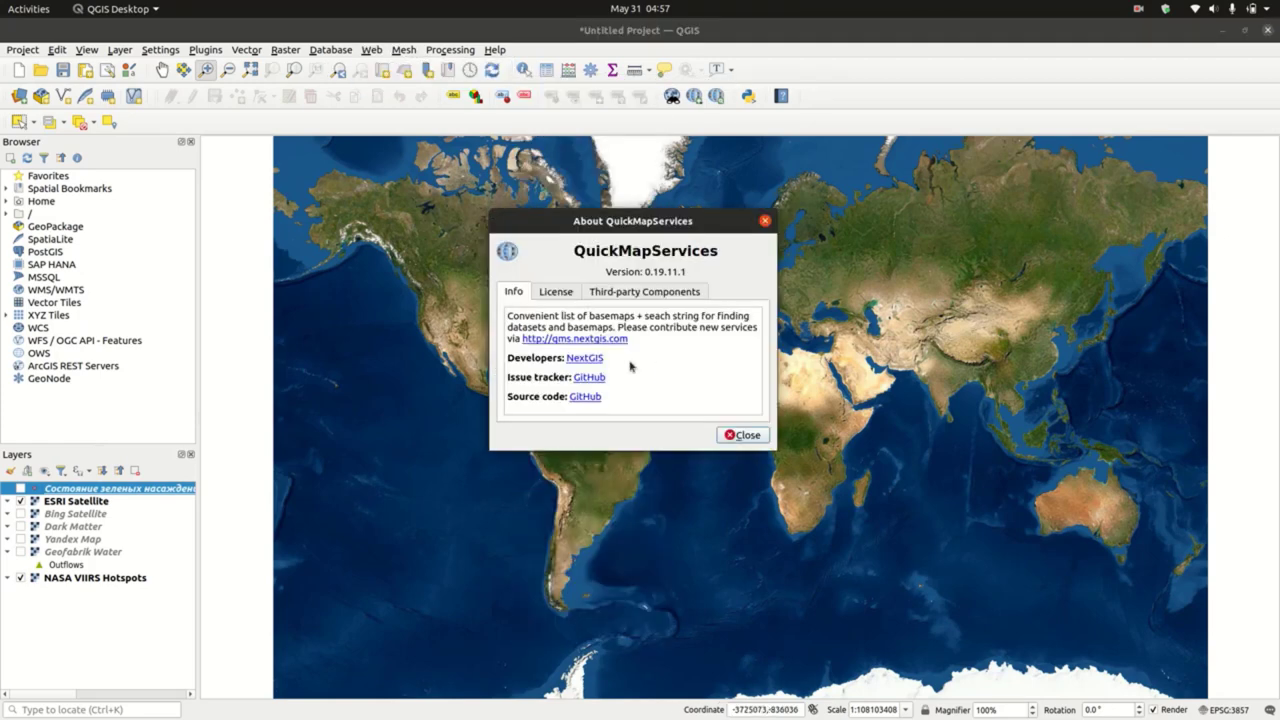
Browse the About window's license and third-party components tabs, then close it.
left_click(550, 292)
left_click(524, 291)
left_click(615, 291)
left_click(765, 220)
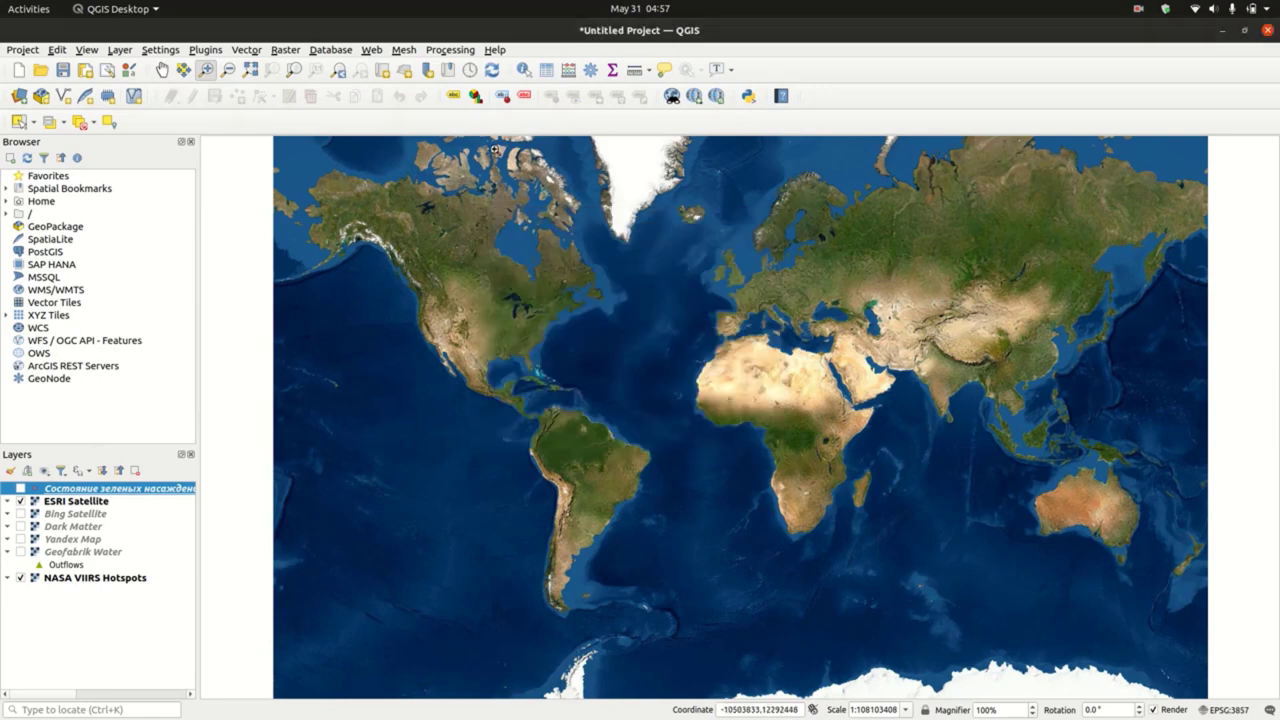
left_click(372, 50)
Open QuickMapServices Settings and review the Tiles and Add\Edit\Remove tabs.
mouse_move(390, 86)
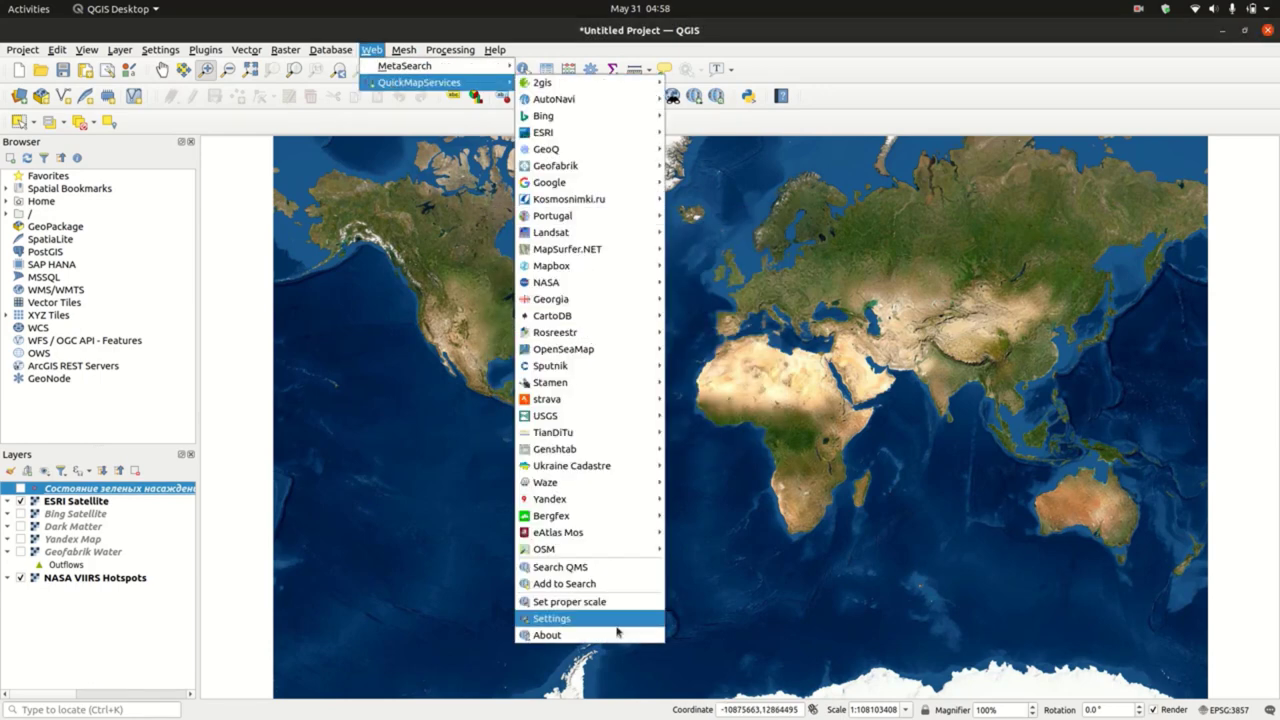
left_click(581, 624)
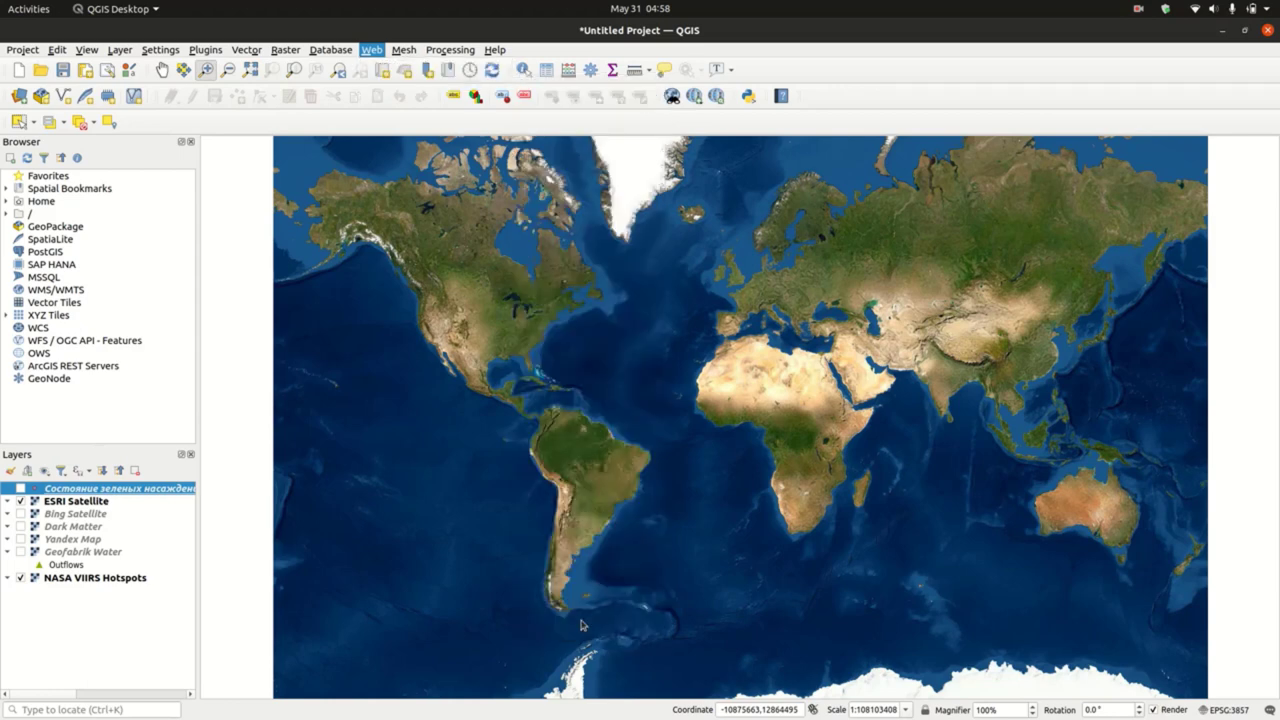
left_click(522, 221)
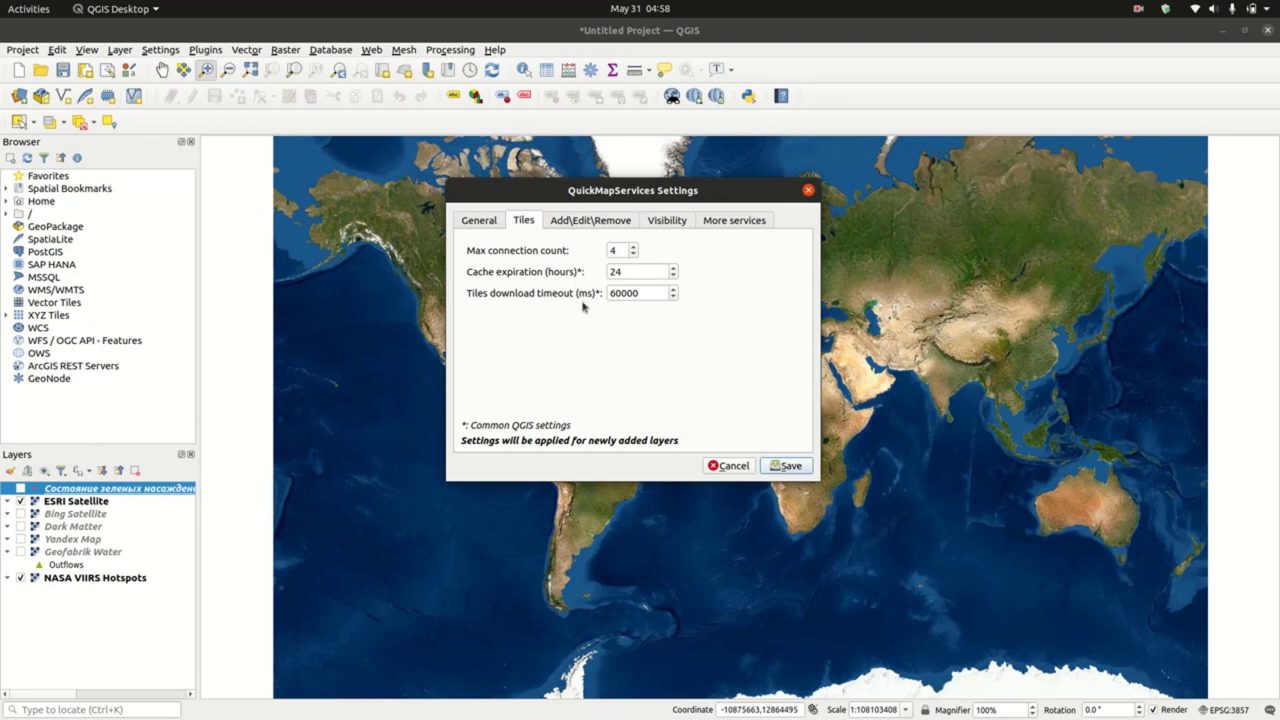
left_click(601, 222)
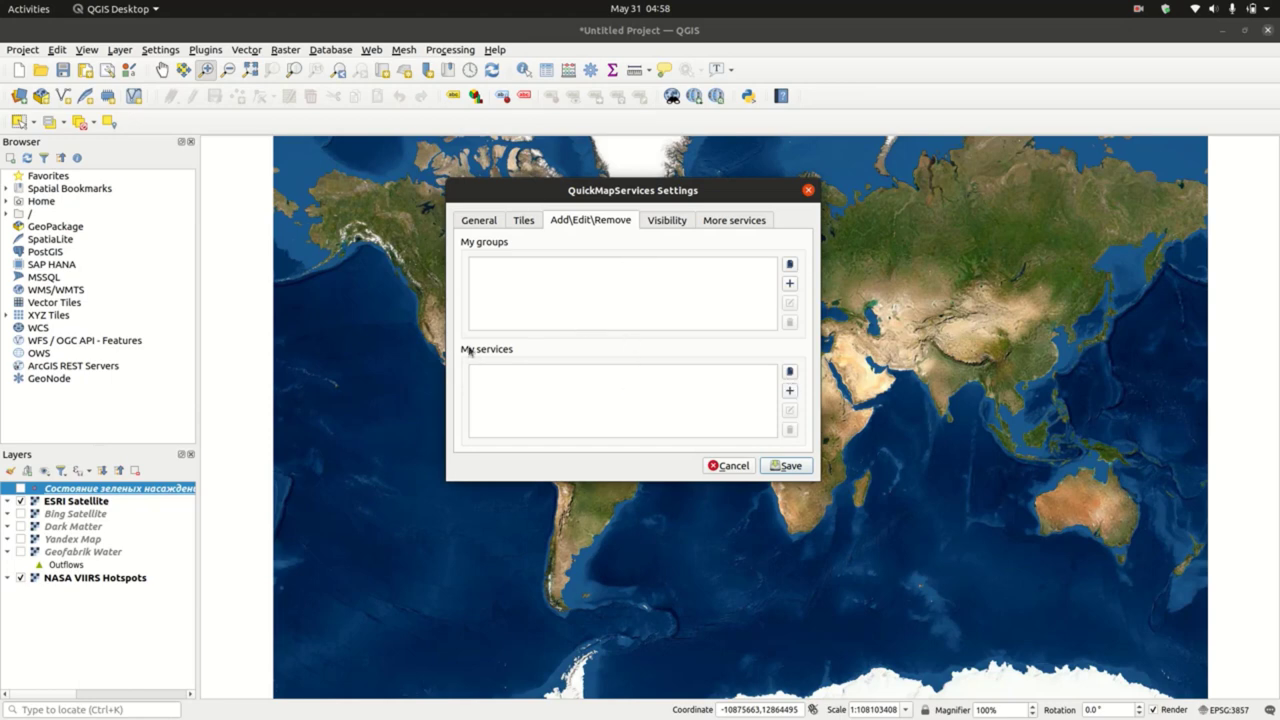
Inspect the Visibility tab's service groups, including 2gis, then view the More services notice.
left_click(669, 223)
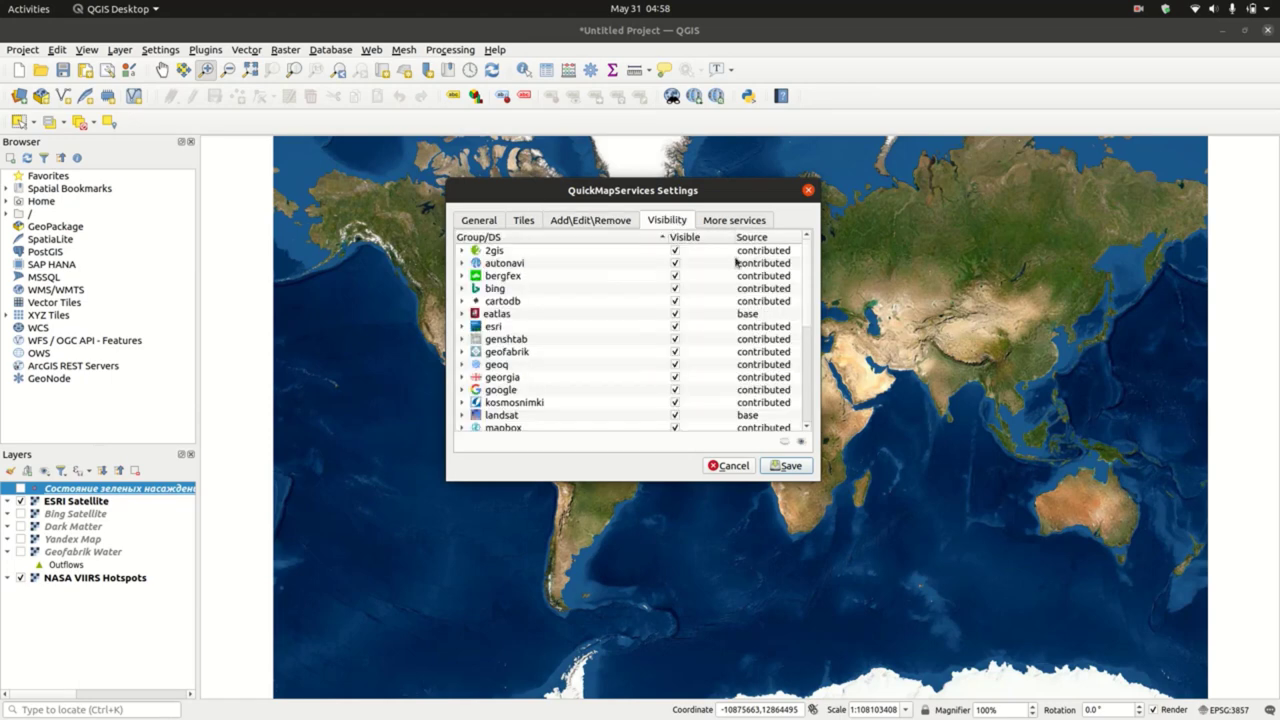
mouse_move(810, 260)
left_mouse_down()
mouse_move(808, 398)
mouse_move(800, 253)
left_mouse_up()
left_click(462, 251)
left_click(462, 251)
left_click(740, 221)
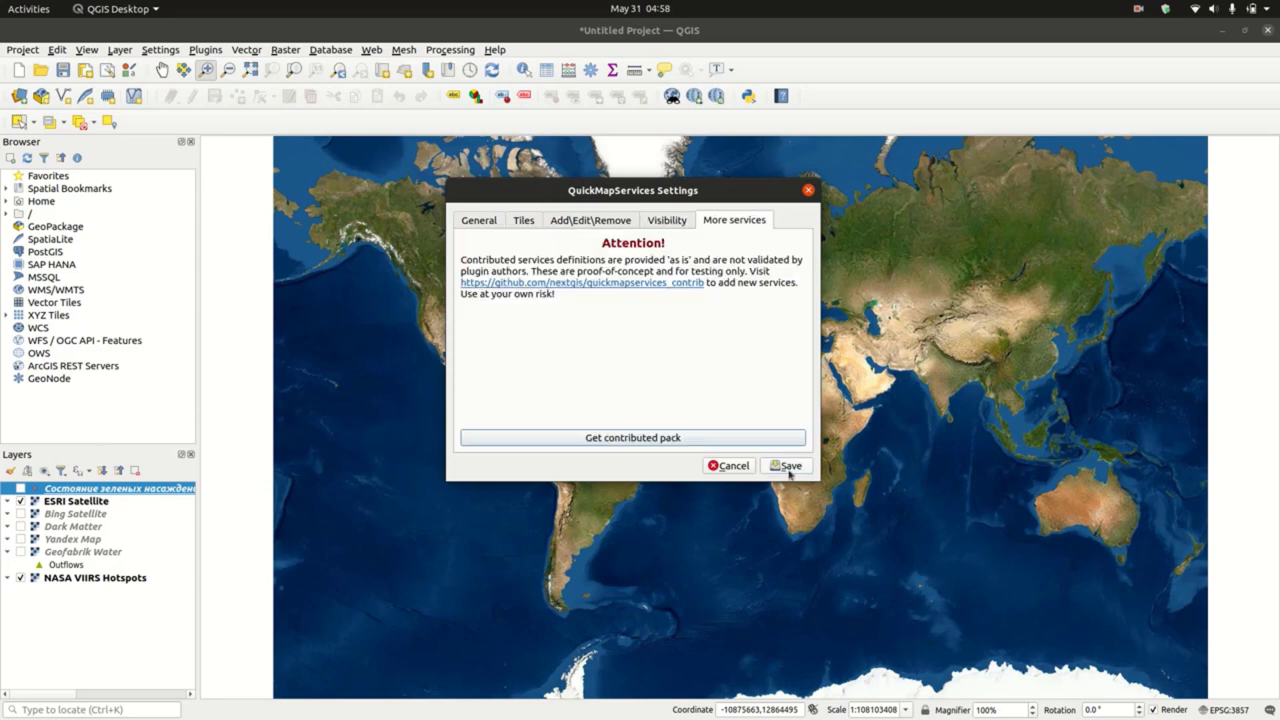